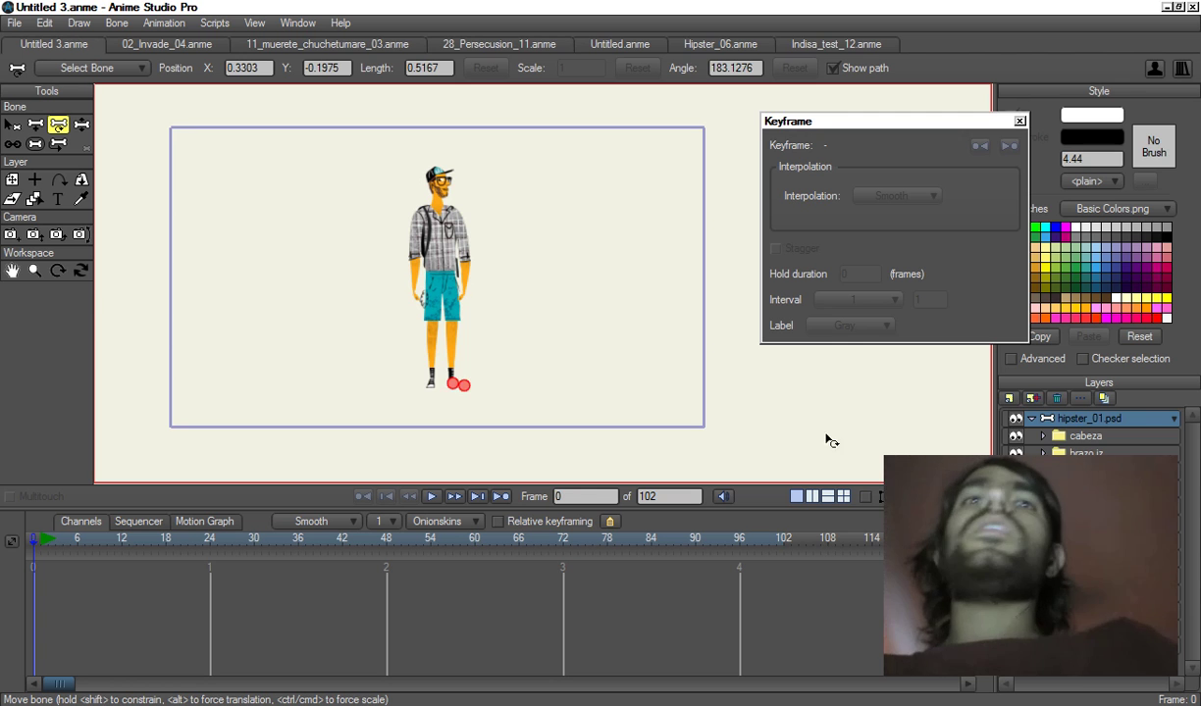
- Show the character's bones and rotate the upper-arm bone at frame 12 to raise the arm forward above shoulder height
click(868, 499)
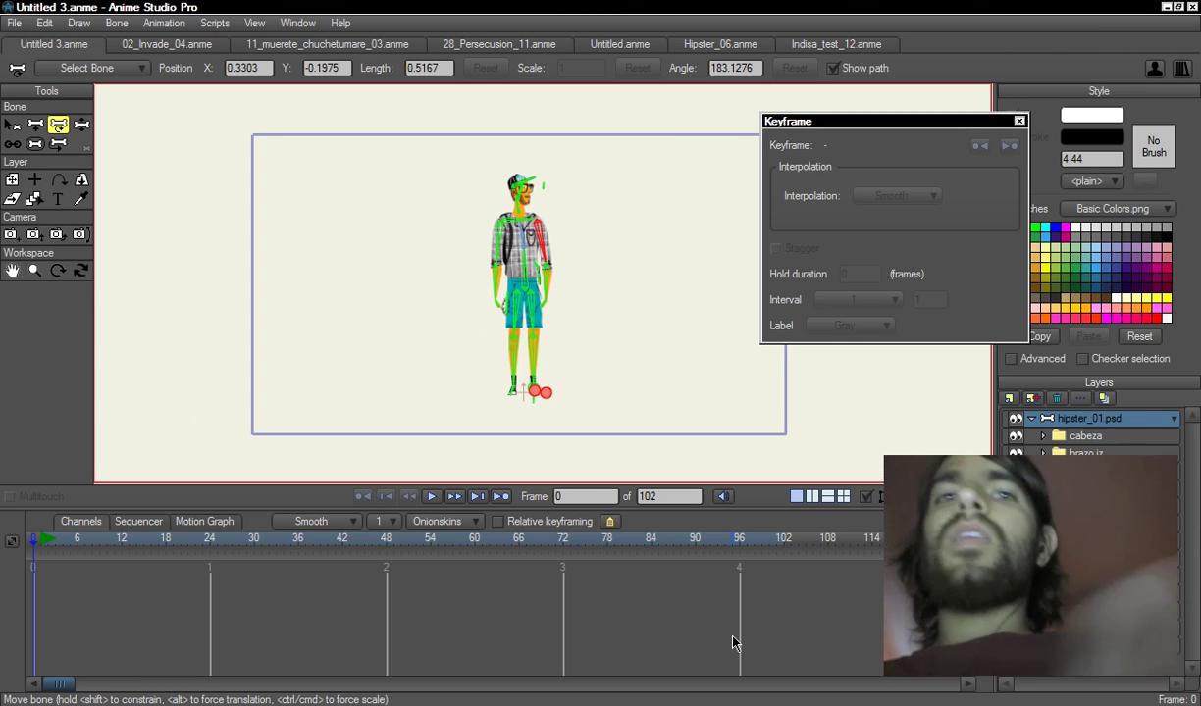
scroll(684, 303, up, 2)
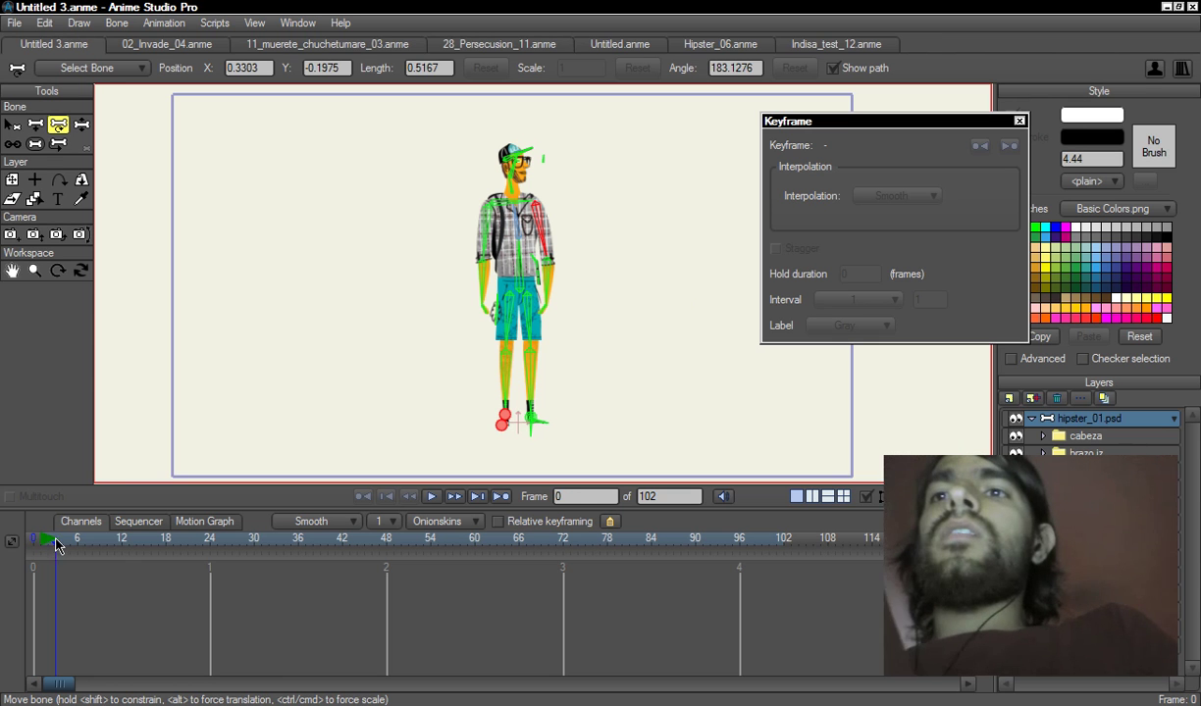
click(107, 572)
click(122, 573)
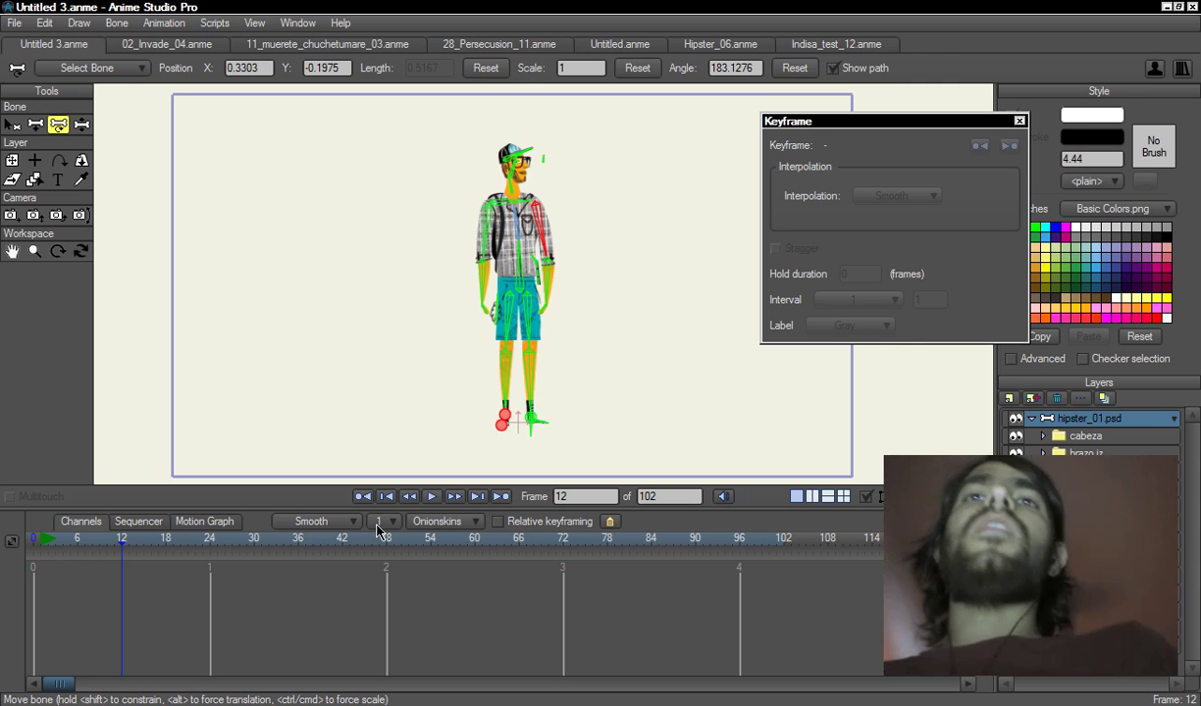
scroll(652, 270, up, 5)
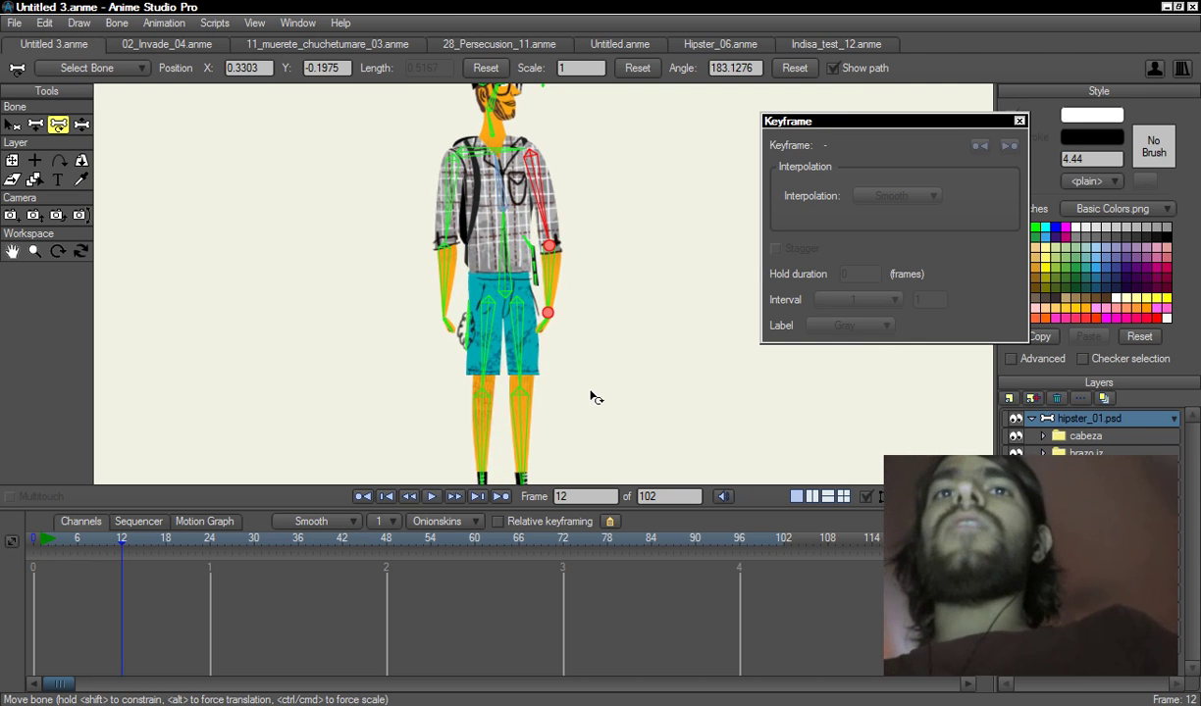
drag(472, 299, 525, 186)
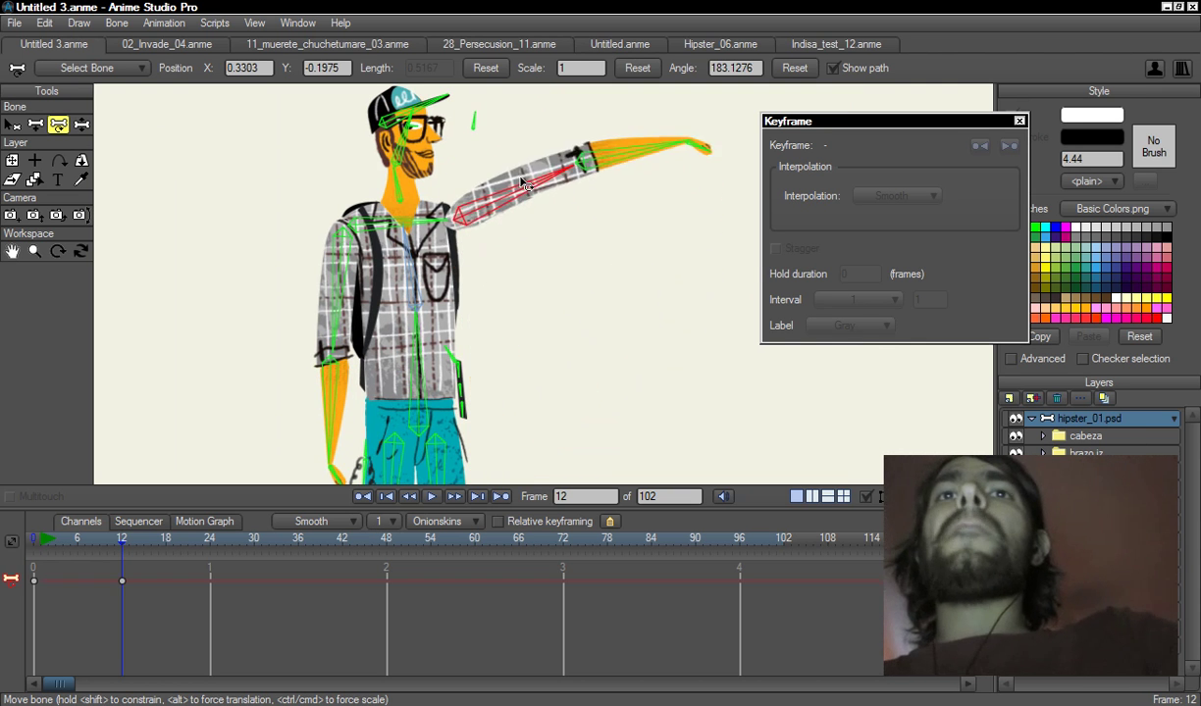
- Step through the animation from frame 0 to frame 11 to examine how the arm rotates on each frame
click(33, 560)
key(Right)
key(Right)
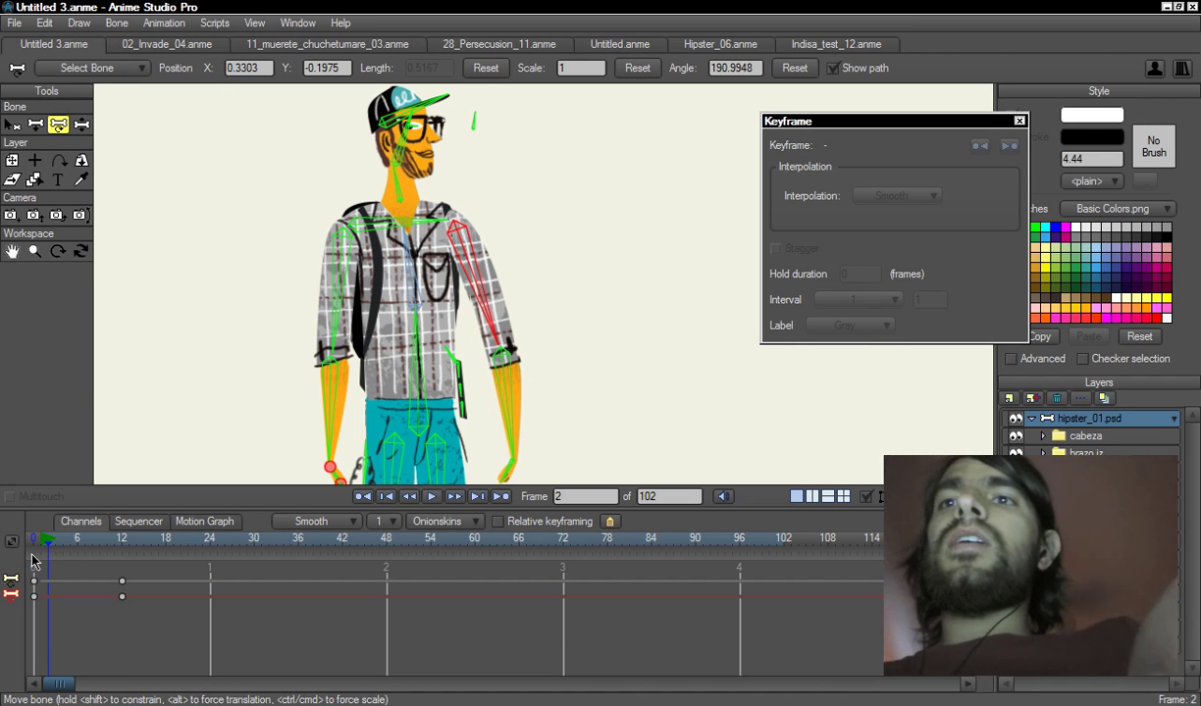
key(Right)
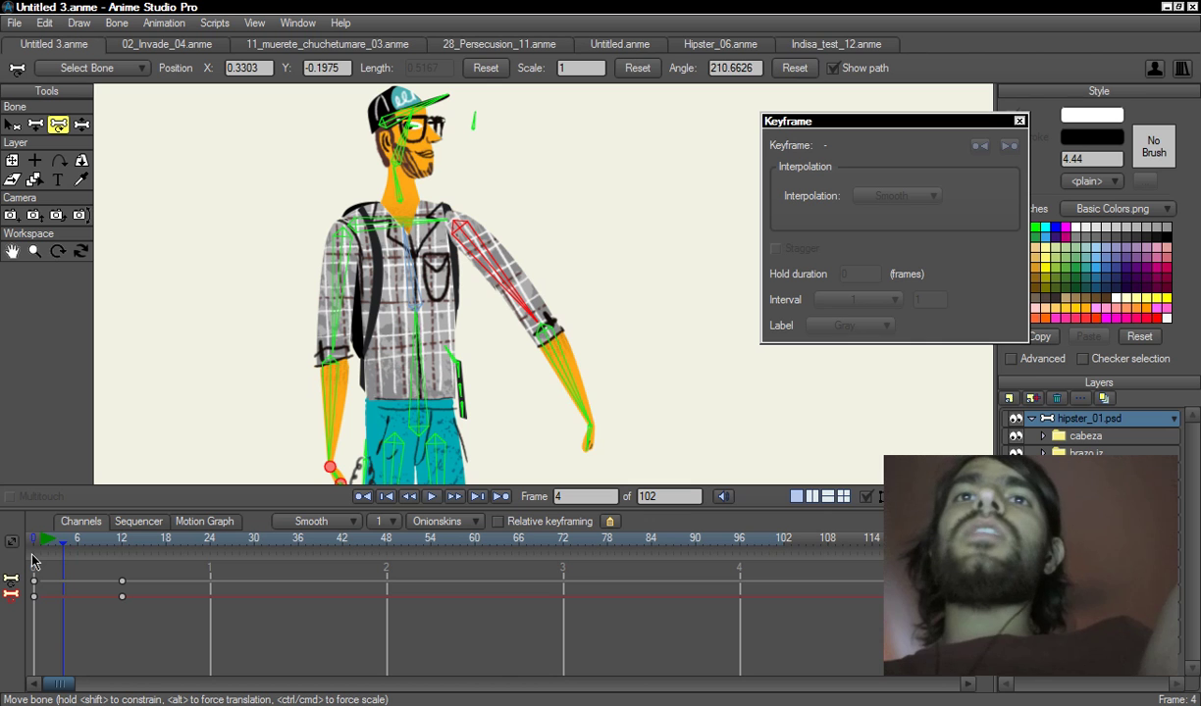
key(Right)
key(Right)
key(Right)
key(Right)
key(Right)
key(Right)
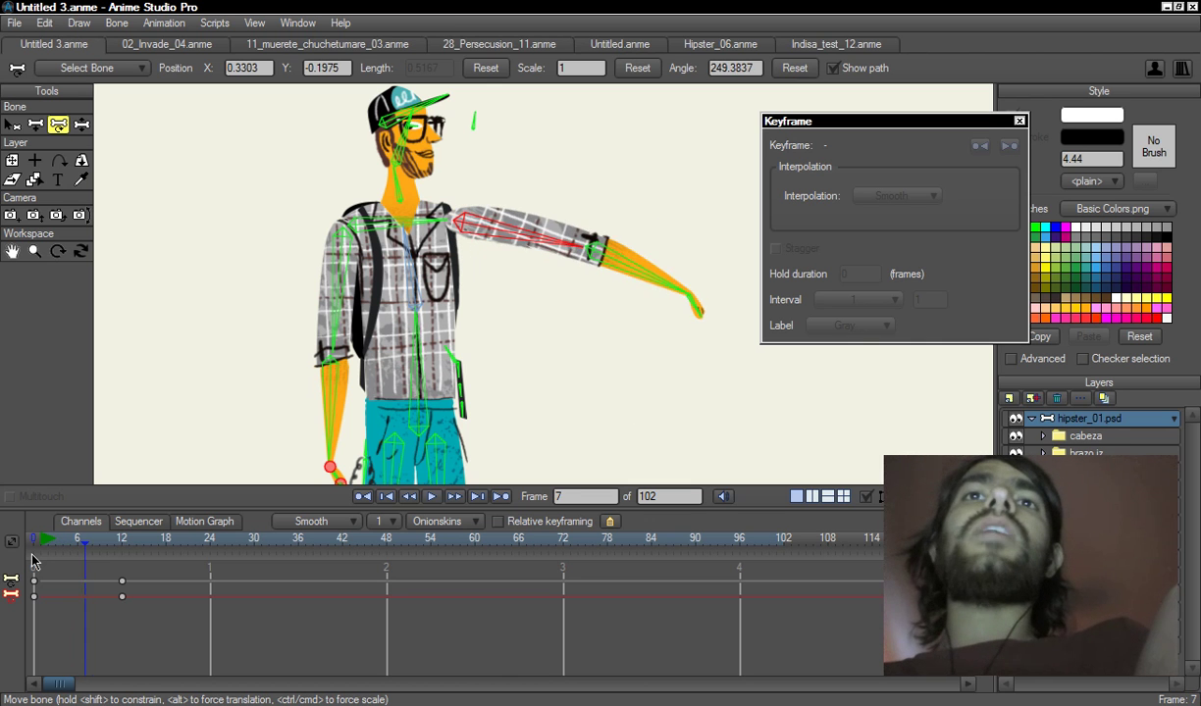
key(Right)
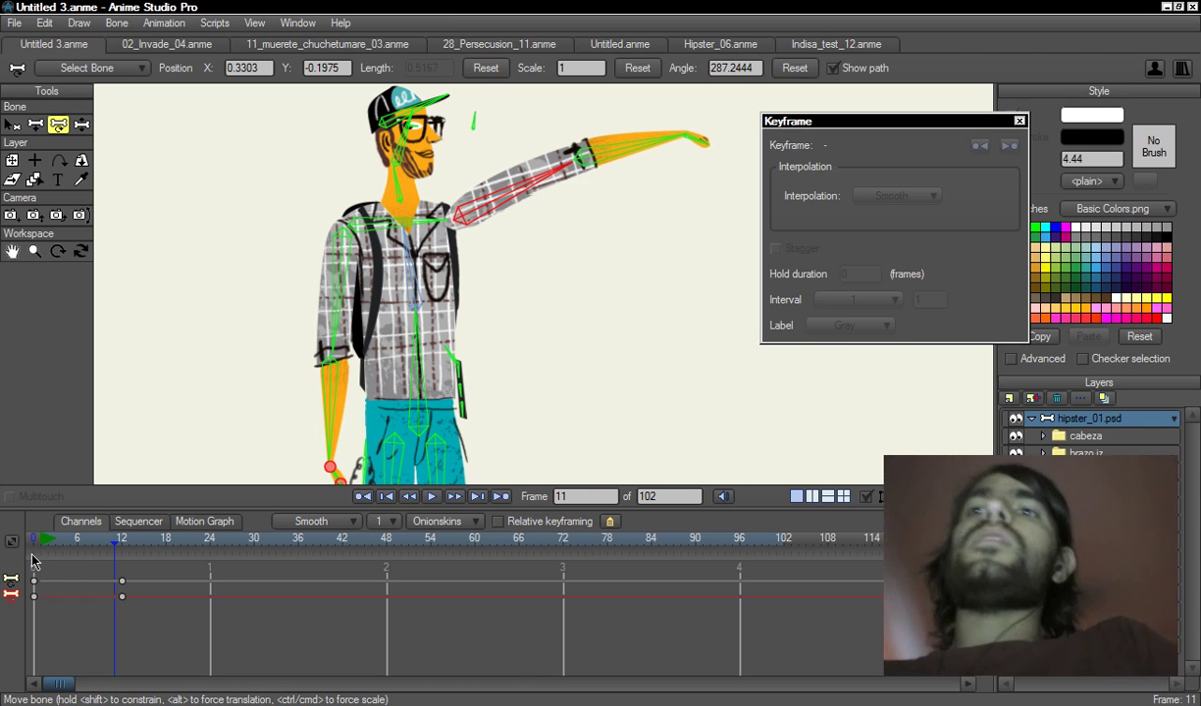
- Step back from frame 11 to frame 2 to review the arm's in-between poses in reverse
key(Left)
key(Left)
key(Left)
key(Left)
key(Left)
key(Left)
key(Left)
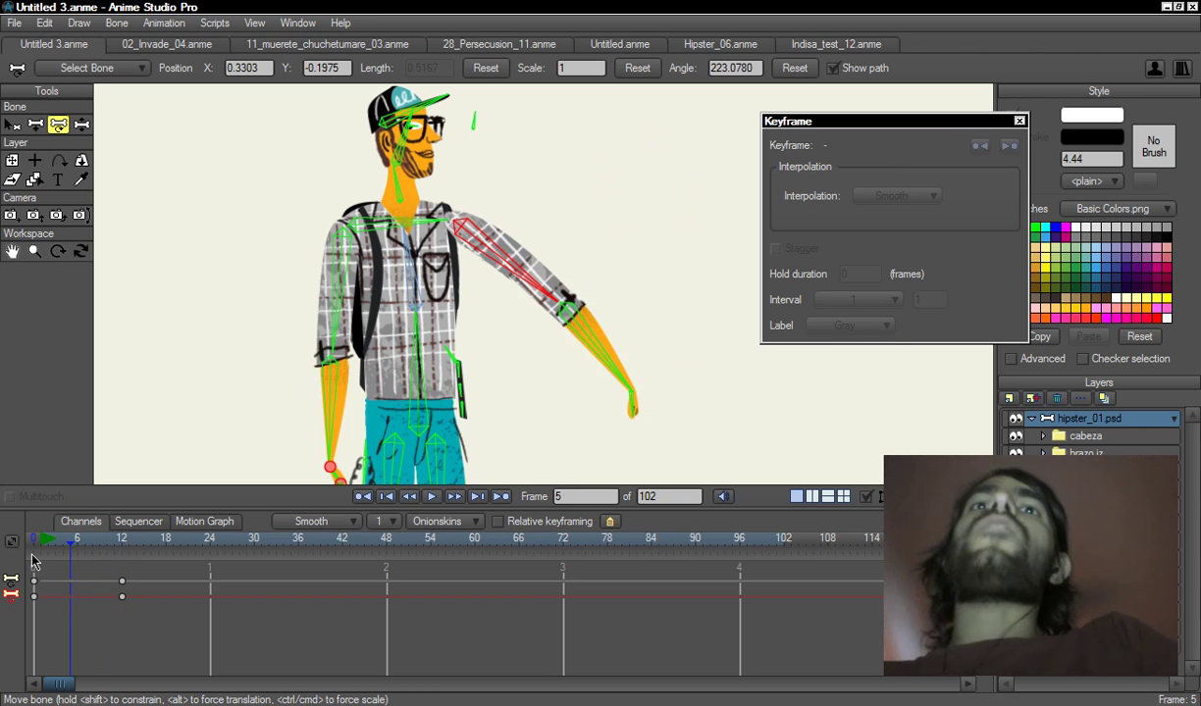
key(ctrl+Left)
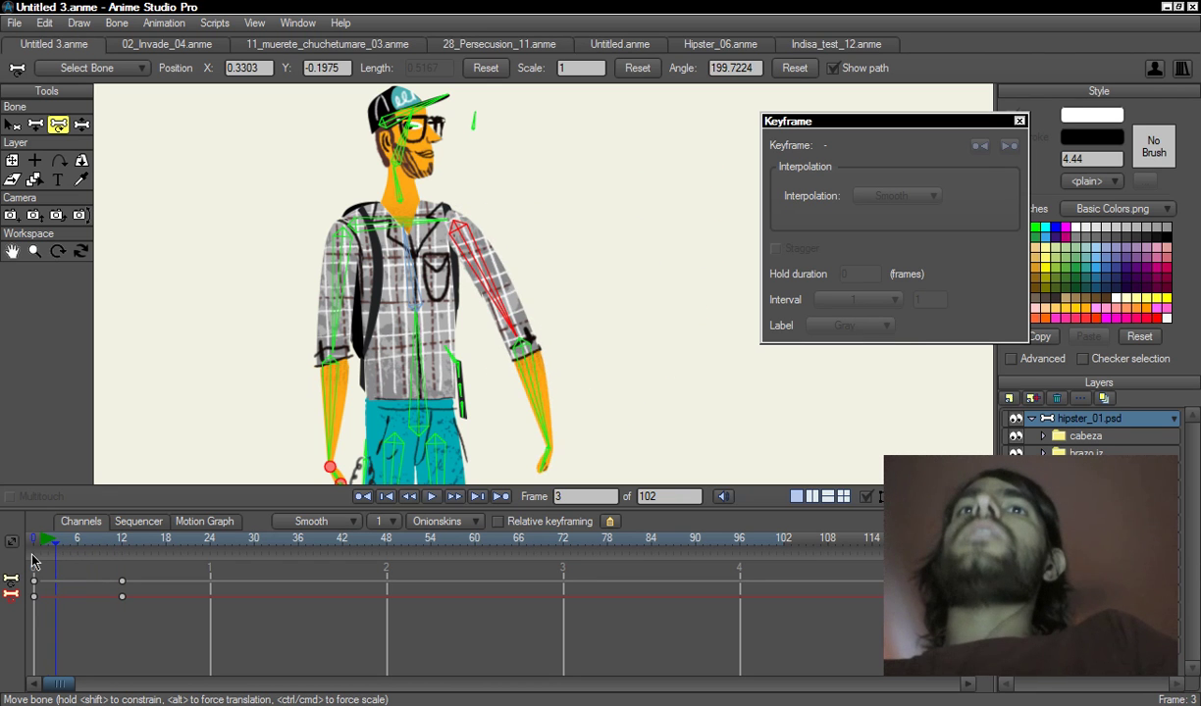
key(ctrl+Left)
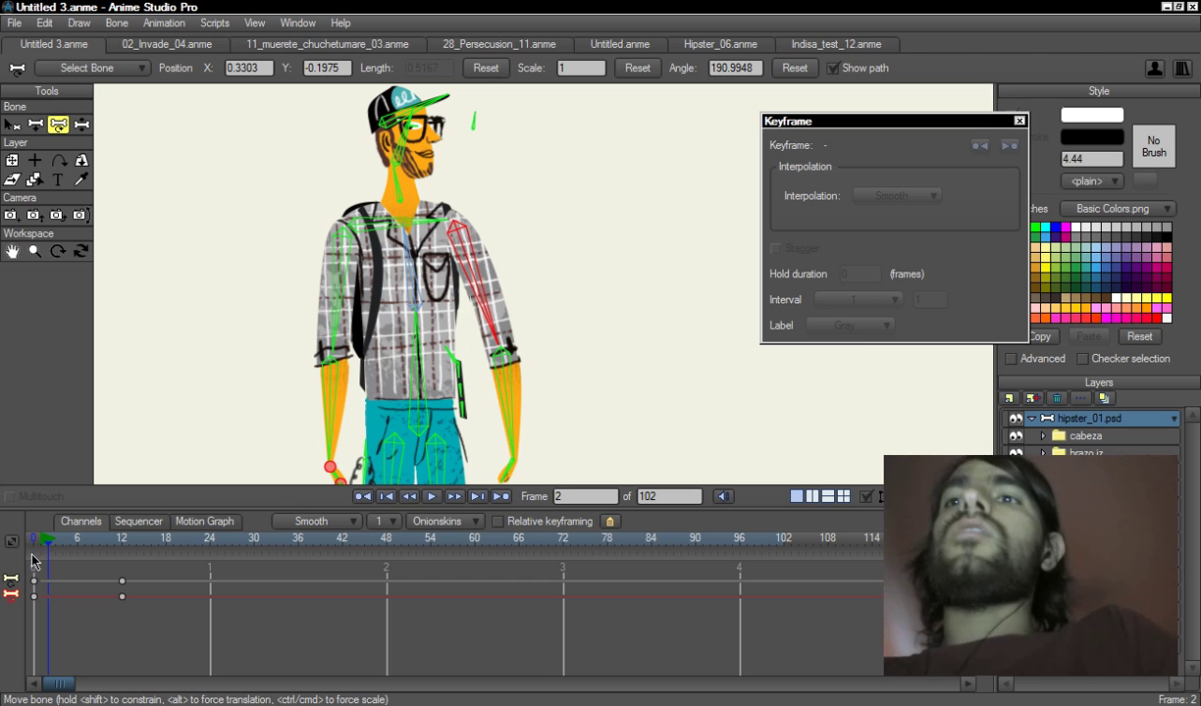
- Set the interval of the bone angle keyframes at frame 0 to 2
click(32, 560)
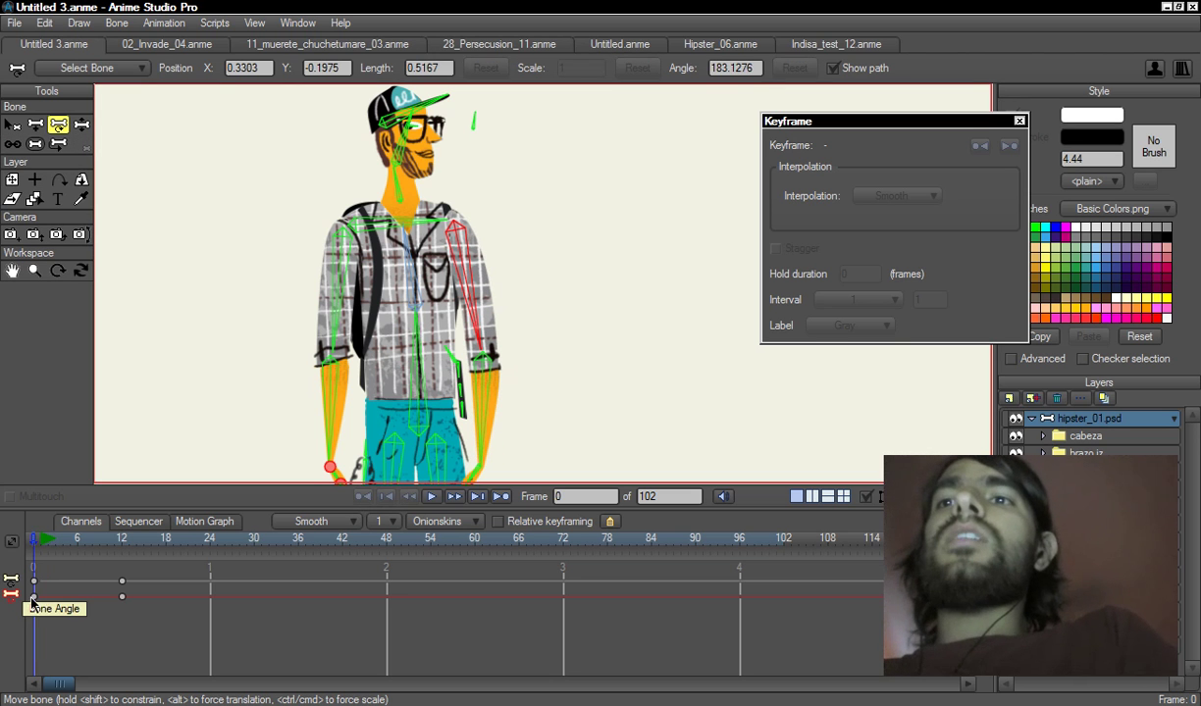
click(34, 583)
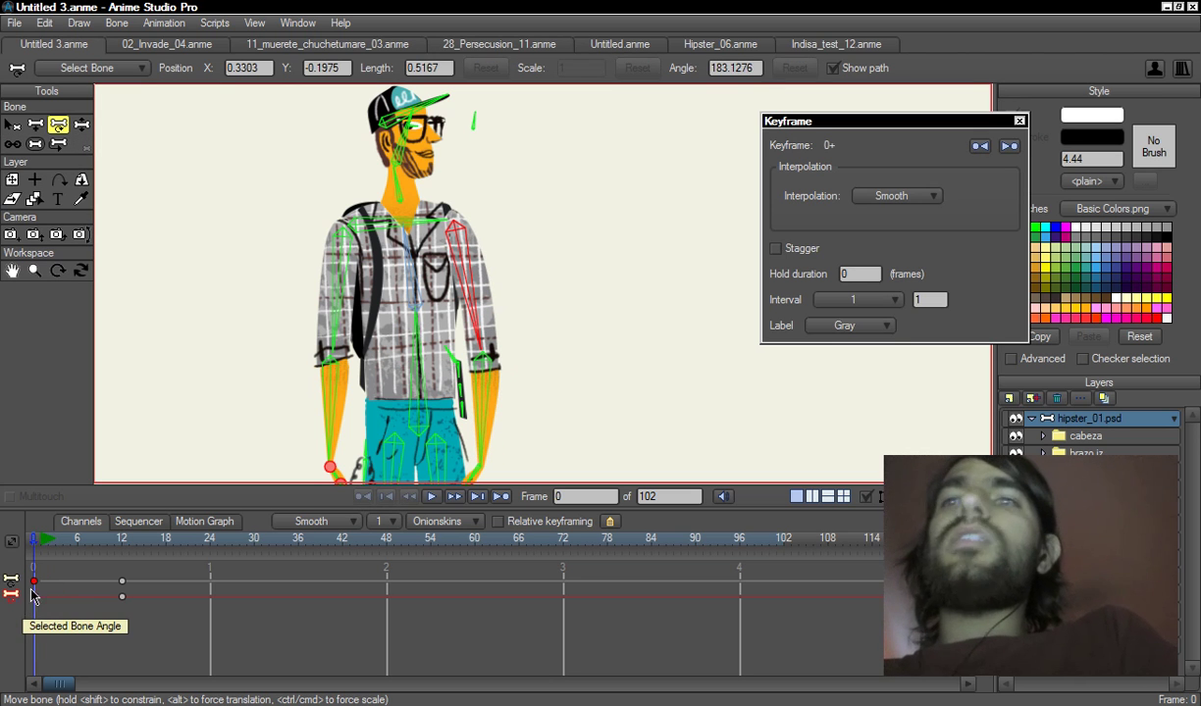
click(895, 302)
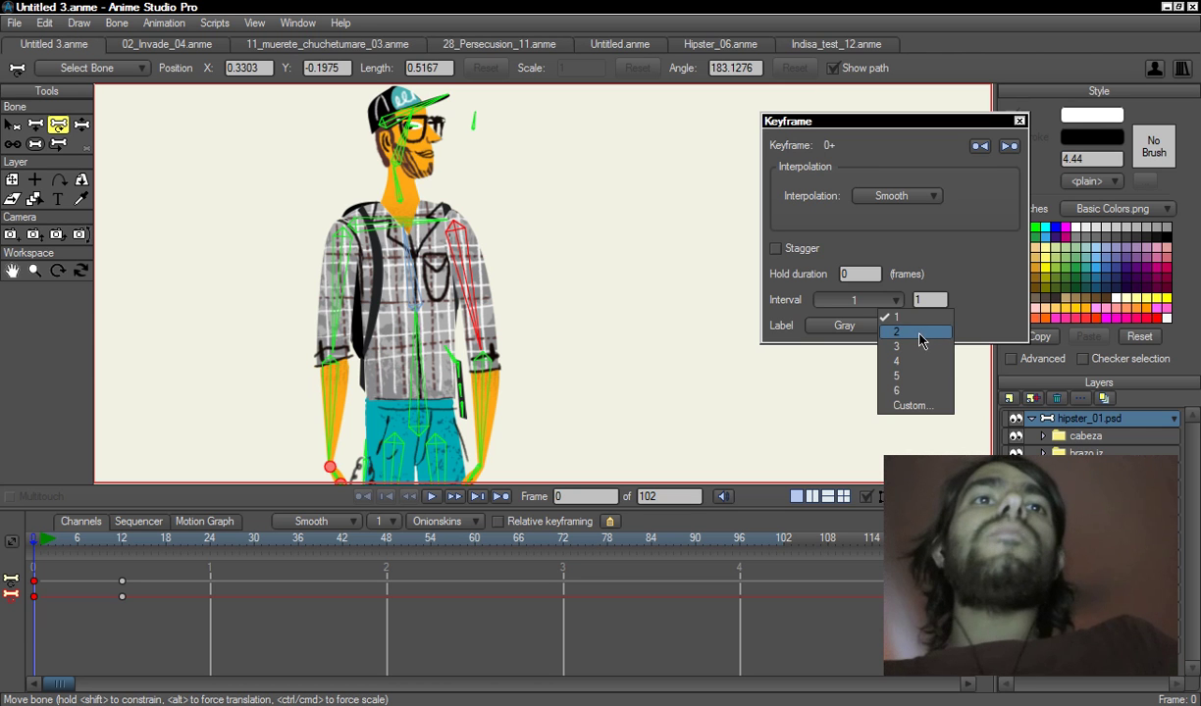
click(920, 334)
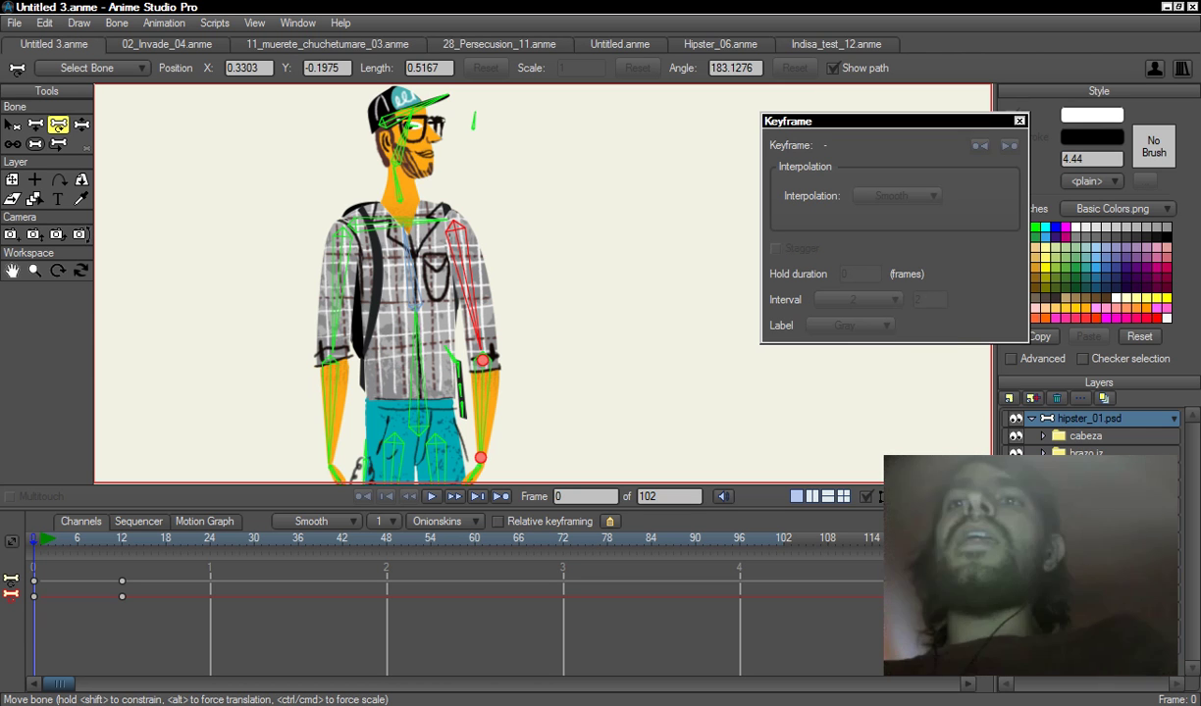
- Step frame by frame up to frame 12 to check how the arm moves with the two-frame interval
key(Right)
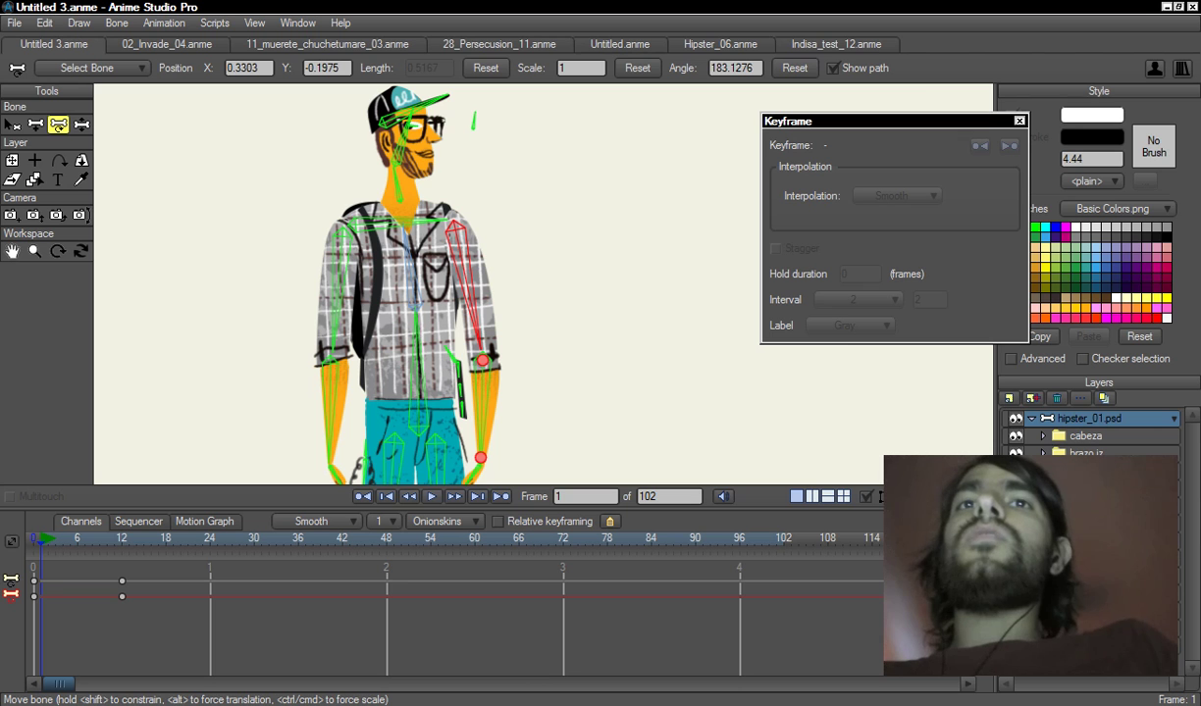
key(ctrl+Right)
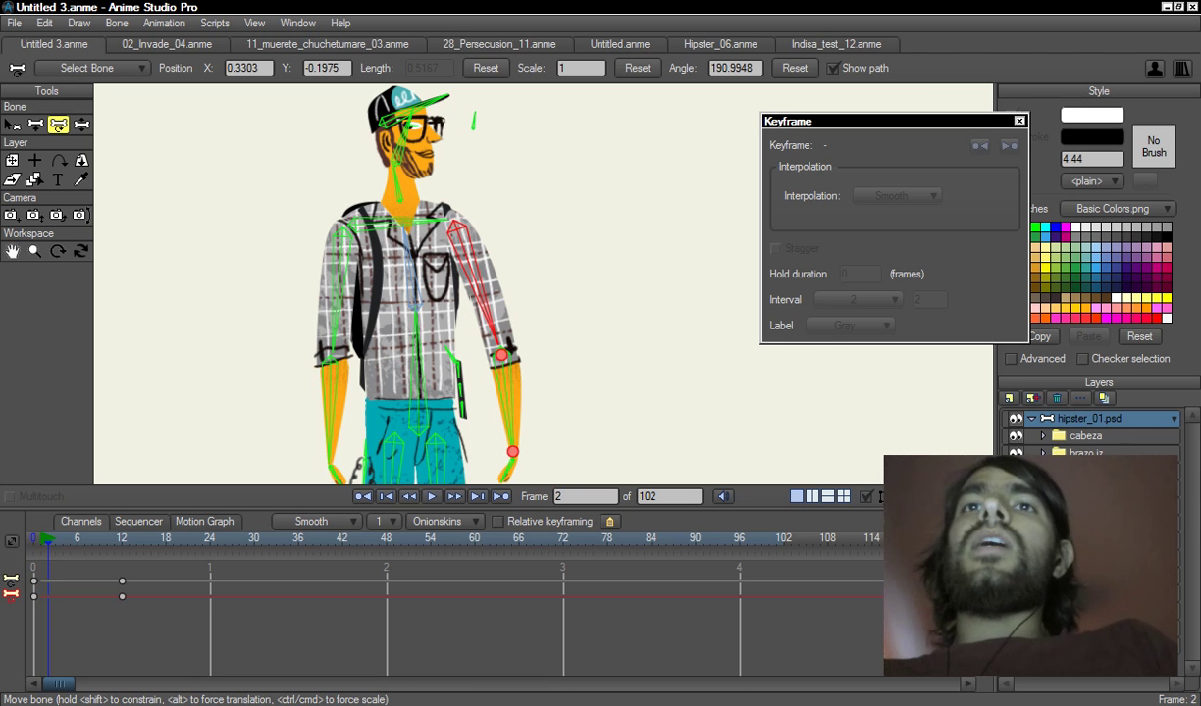
key(ctrl+Right)
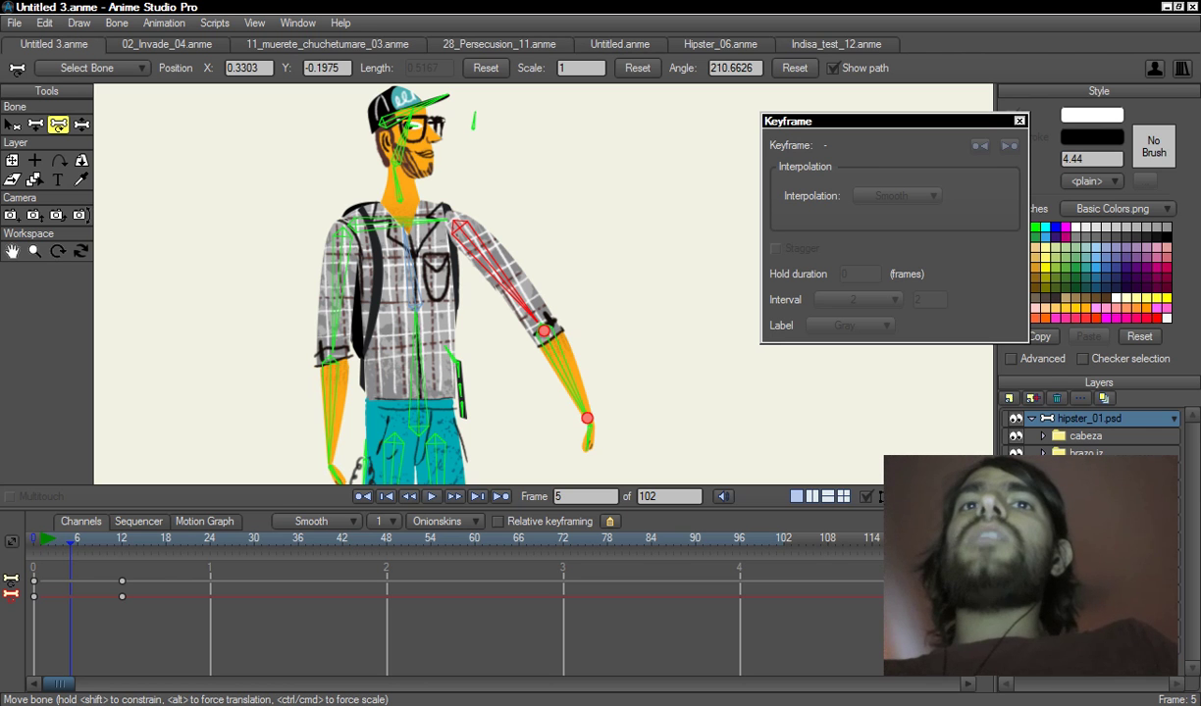
key(ctrl+Right)
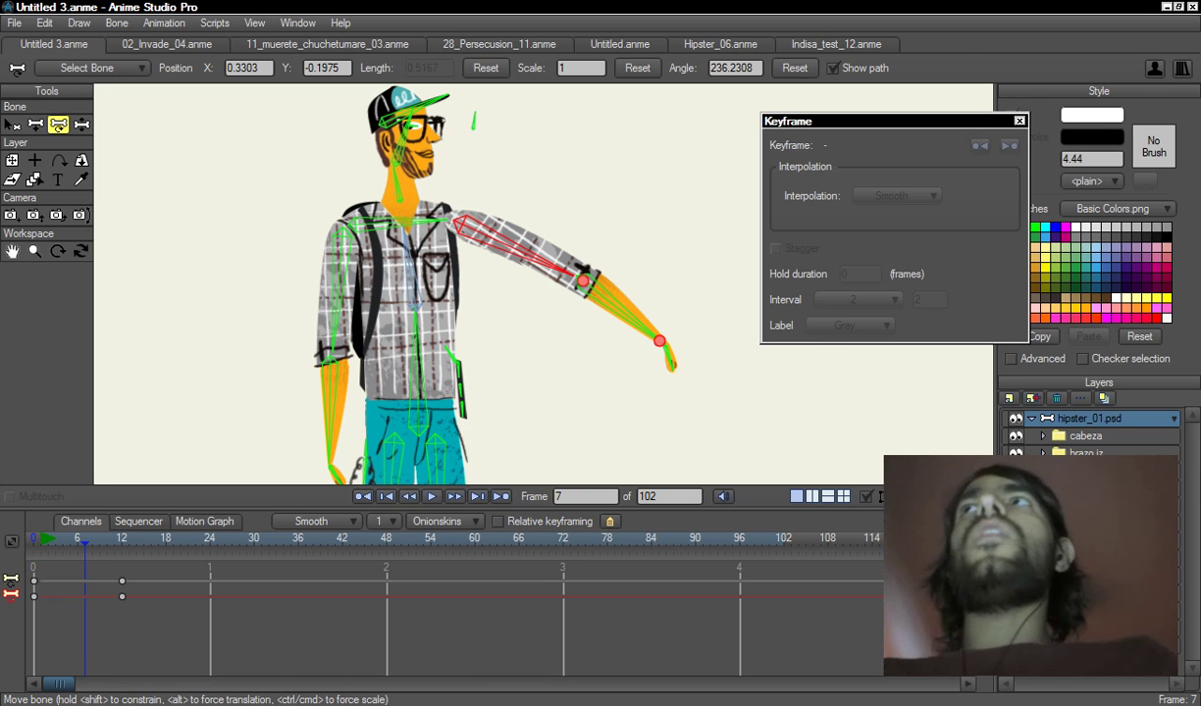
key(ctrl+Right)
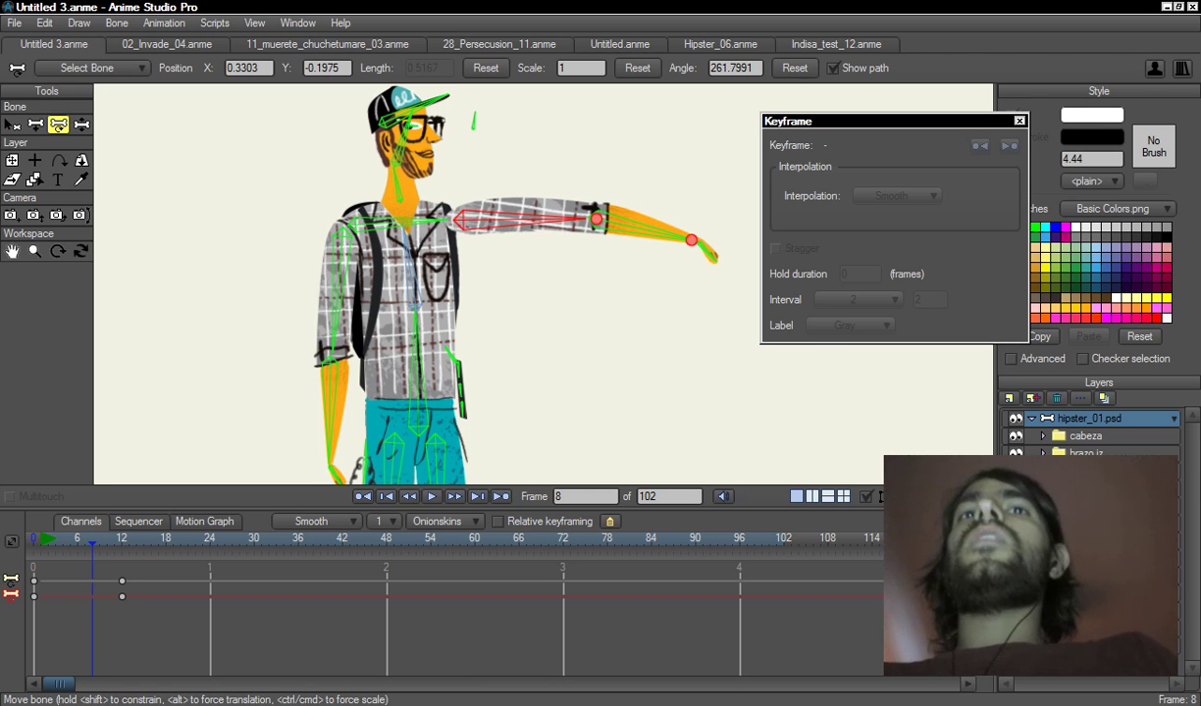
key(ctrl+Right)
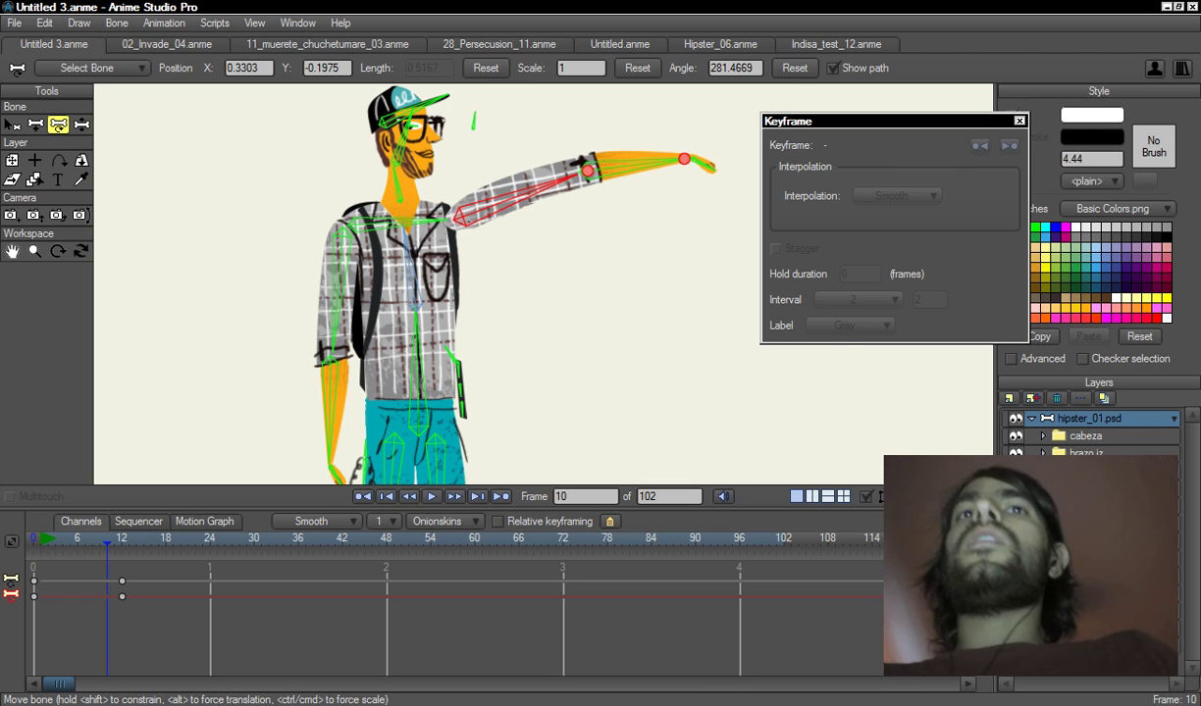
key(ctrl+Right)
key(ctrl+Right)
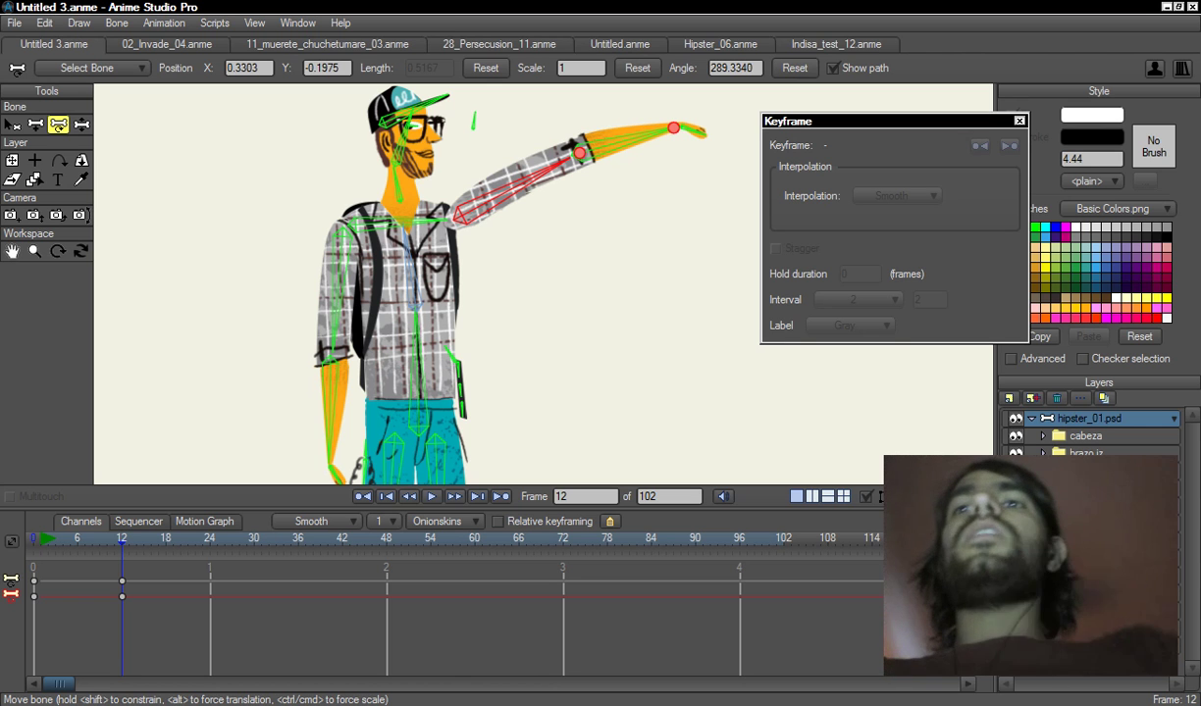
- Display the selected bone's angle curve in the motion graph and make the timeline area taller
click(204, 521)
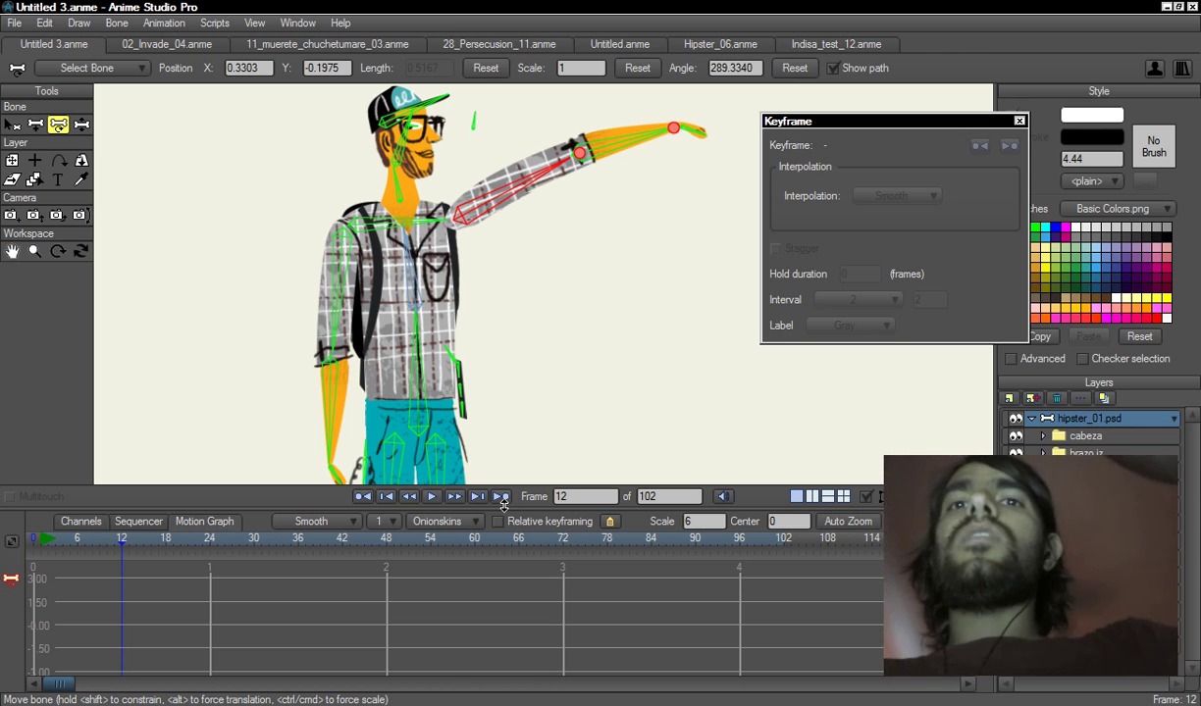
click(11, 579)
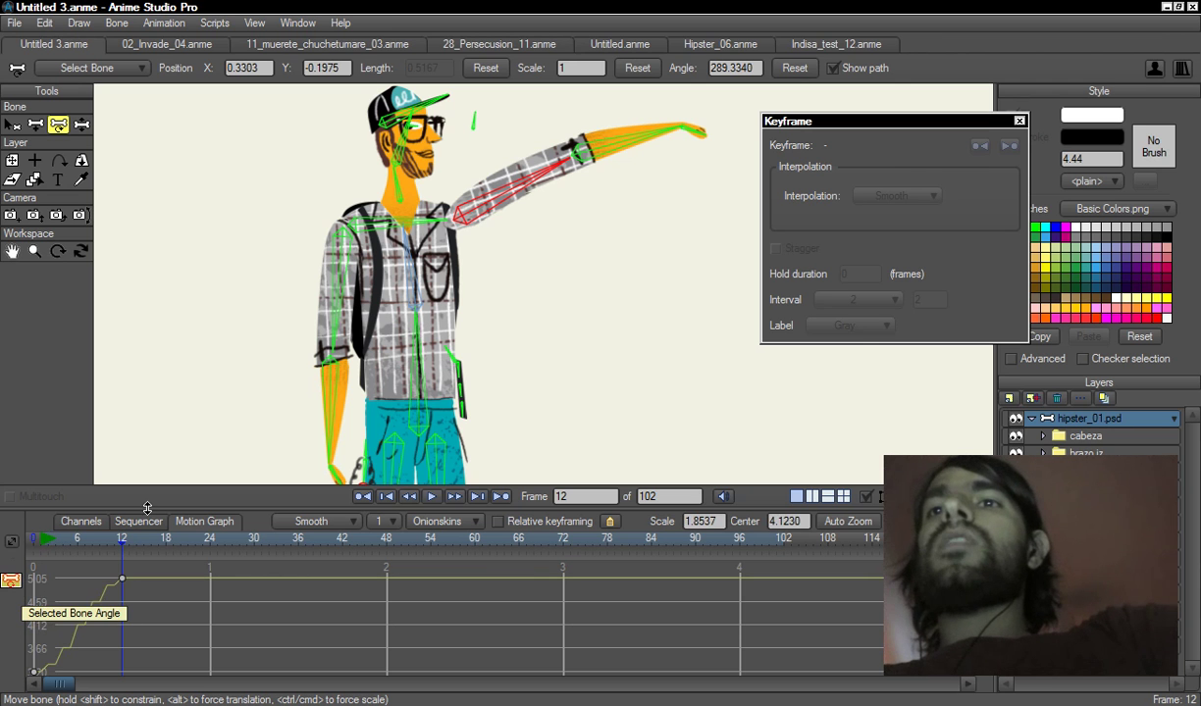
drag(150, 502, 172, 449)
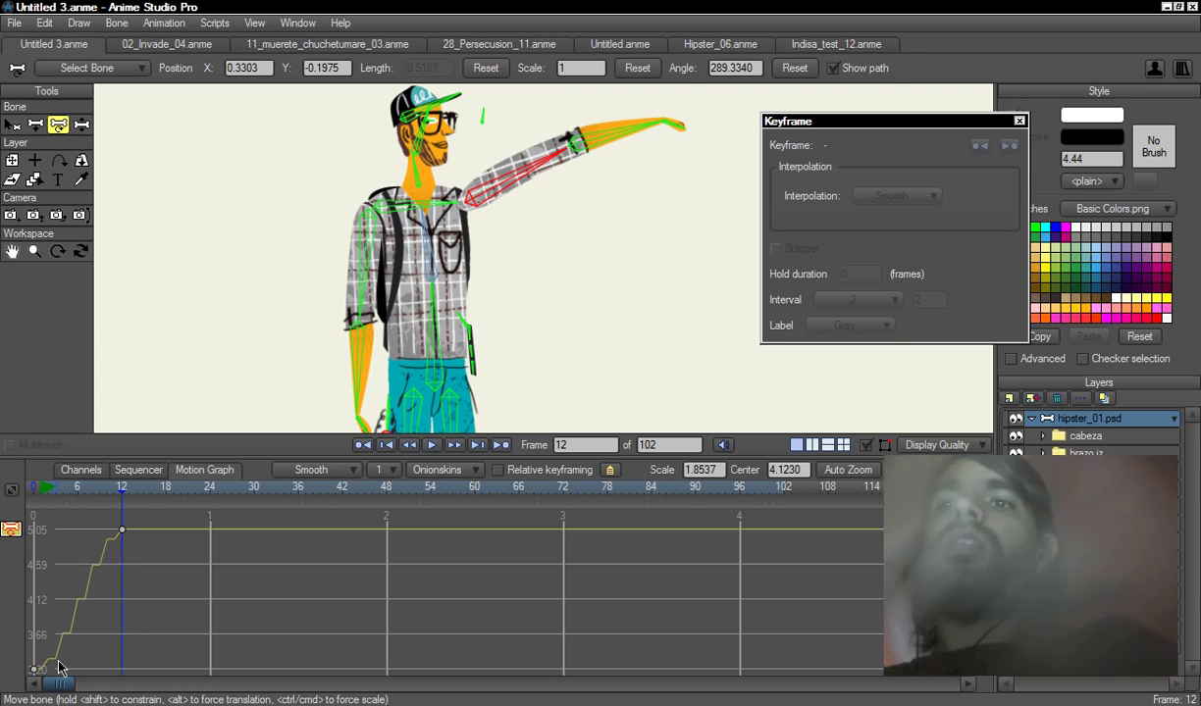
- Step from frame 3 to frame 10 to compare the arm's poses with the stepped angle curve
click(46, 491)
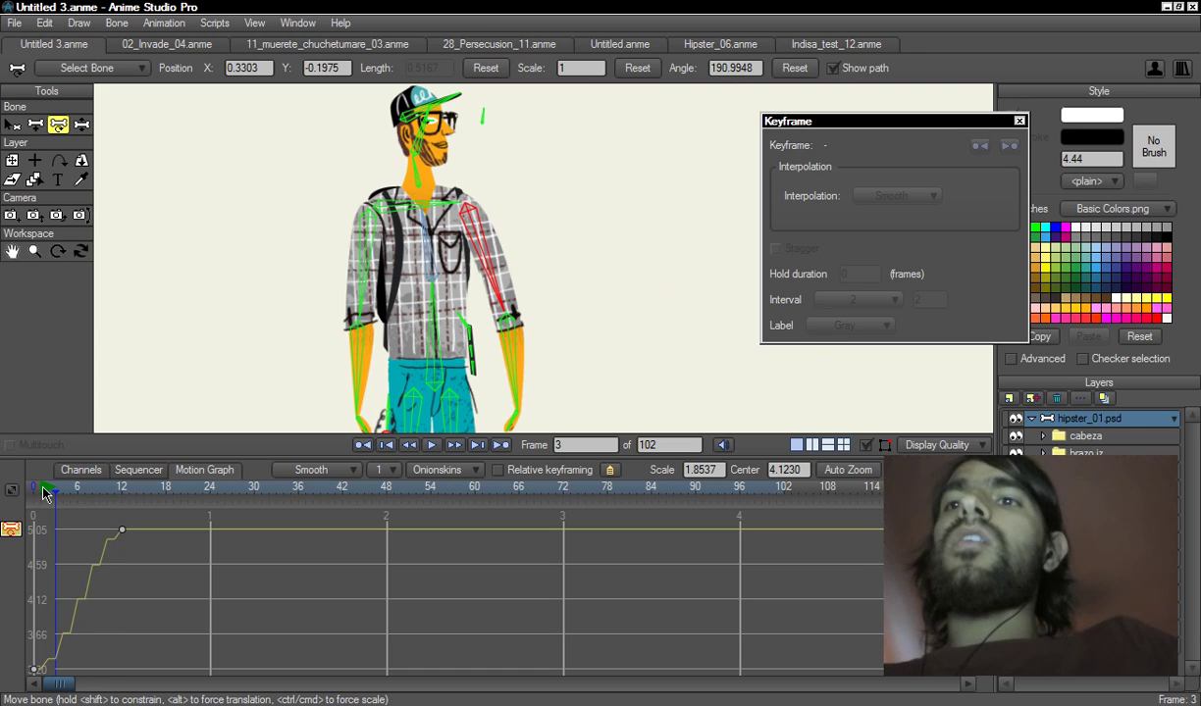
key(Right)
key(Right)
key(Right)
key(Right)
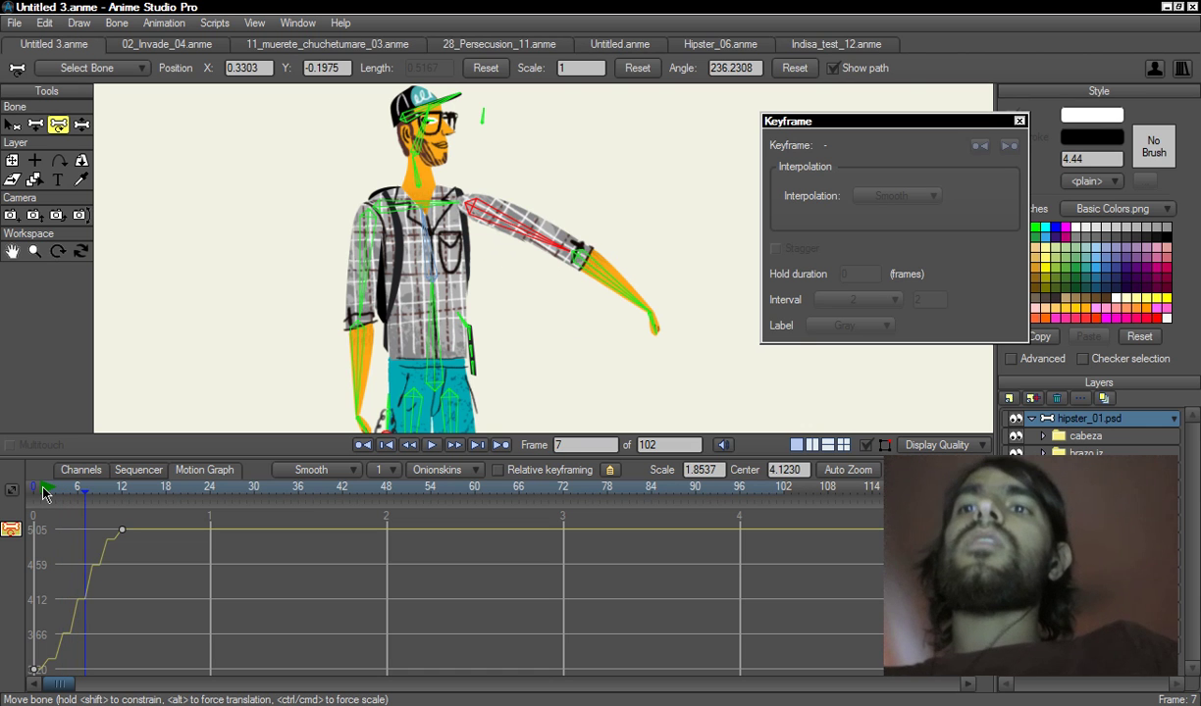
key(Right)
key(Right)
key(Right)
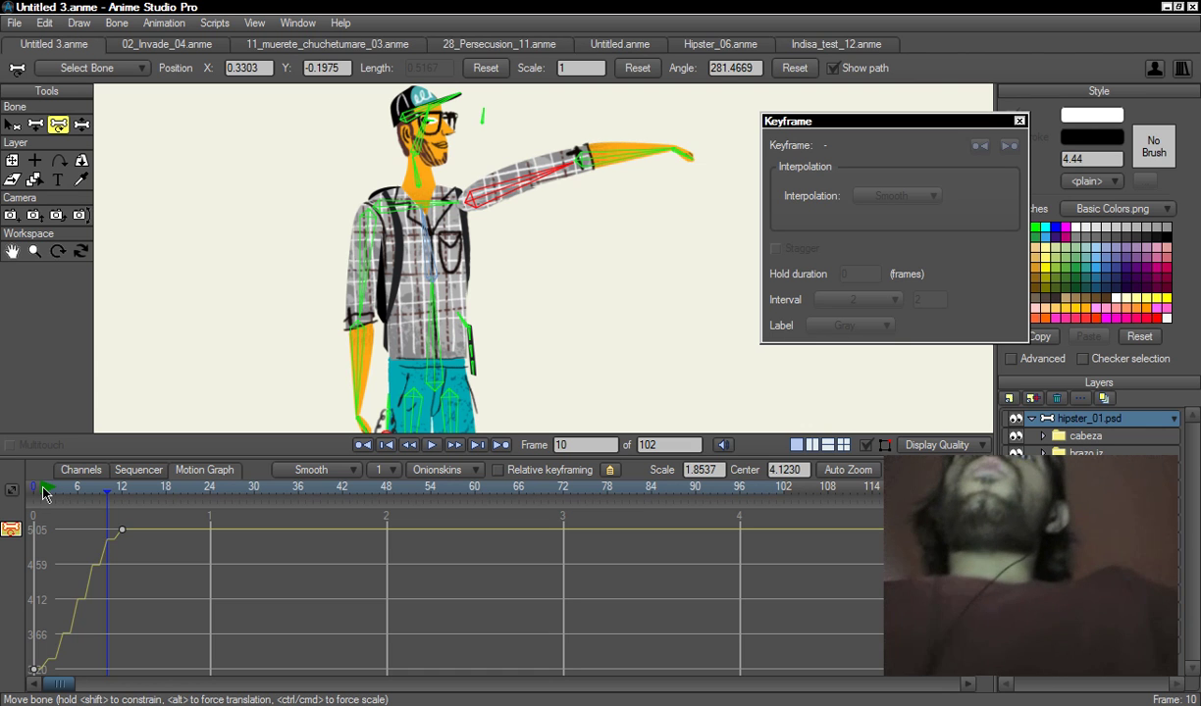
- Set the default interval for new keyframes to 2 and delete the arm's existing bone keyframes
click(383, 470)
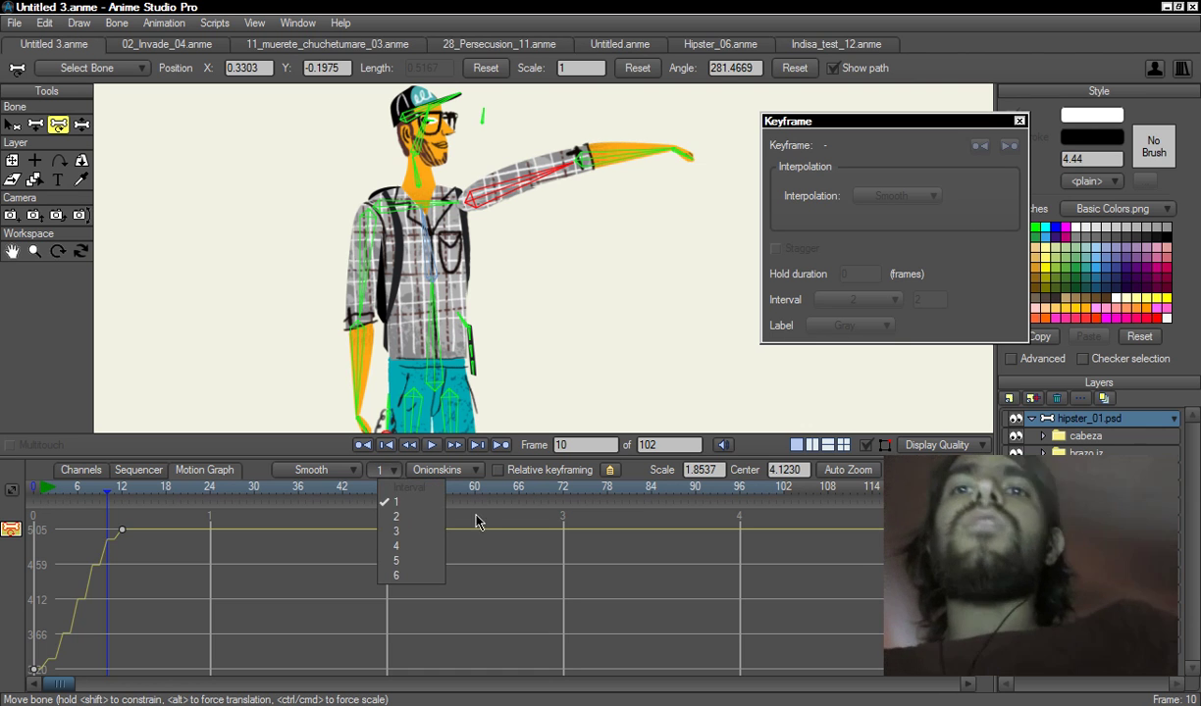
click(411, 520)
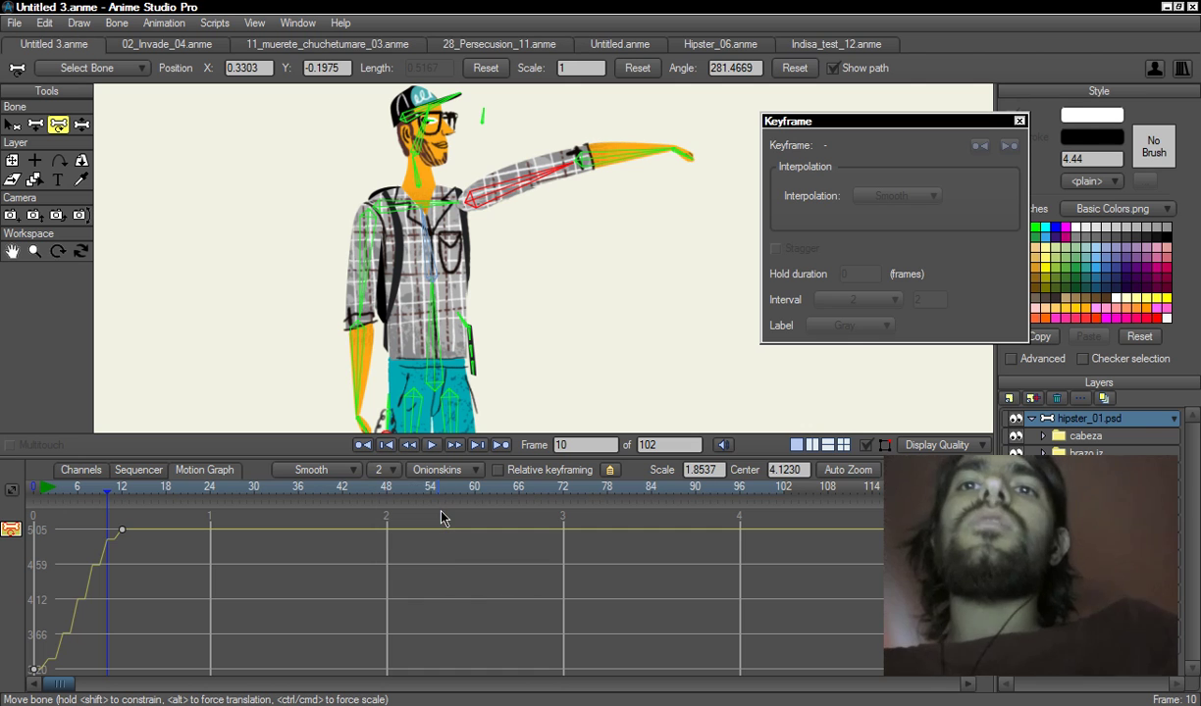
click(93, 471)
drag(107, 505, 174, 487)
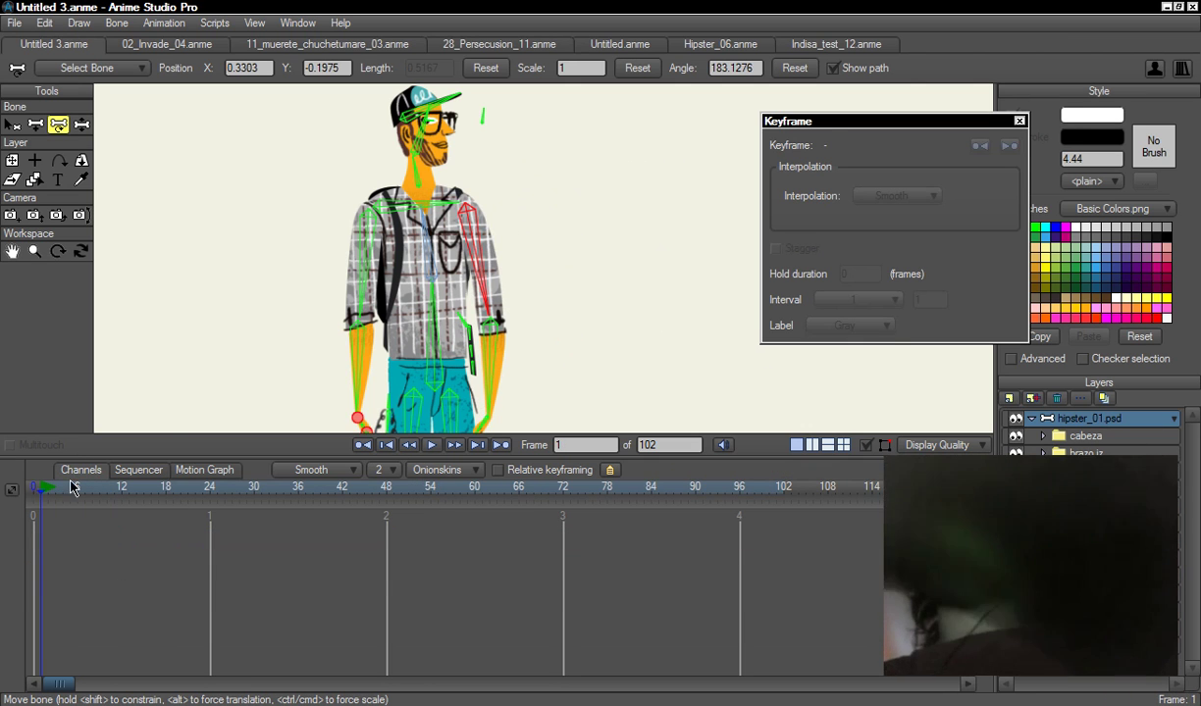
- Key the upper-arm bone at frame 1 and rotate it at frame 12 to raise the arm forward
click(483, 273)
drag(88, 488, 113, 488)
drag(483, 267, 553, 152)
- Select the arm's keyframes at frame 12 to check their interval, and return to frame 1
drag(114, 488, 138, 563)
click(116, 531)
click(158, 498)
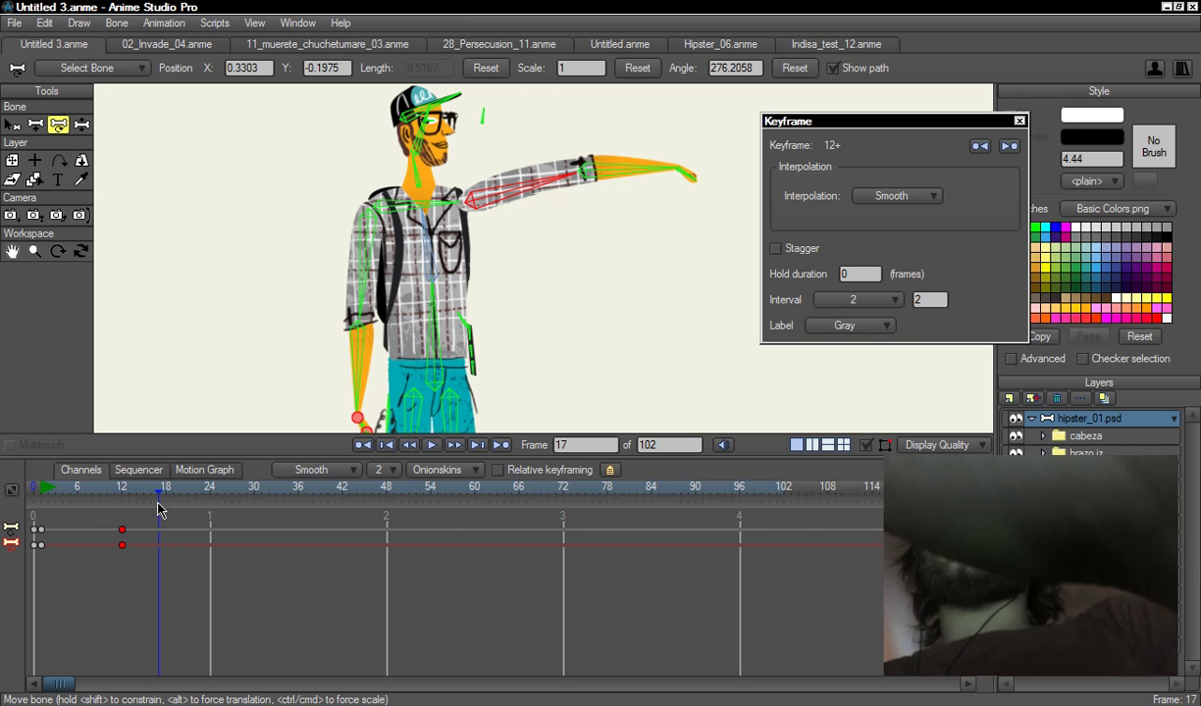
drag(603, 178, 605, 259)
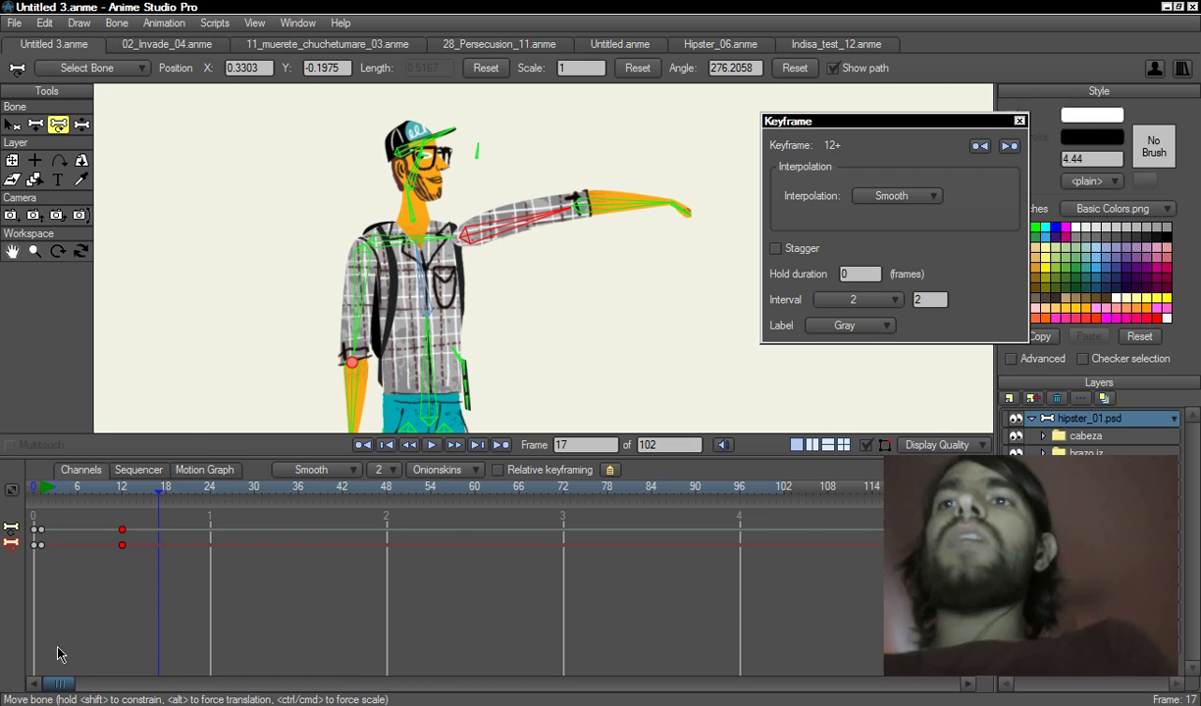
drag(42, 493, 45, 580)
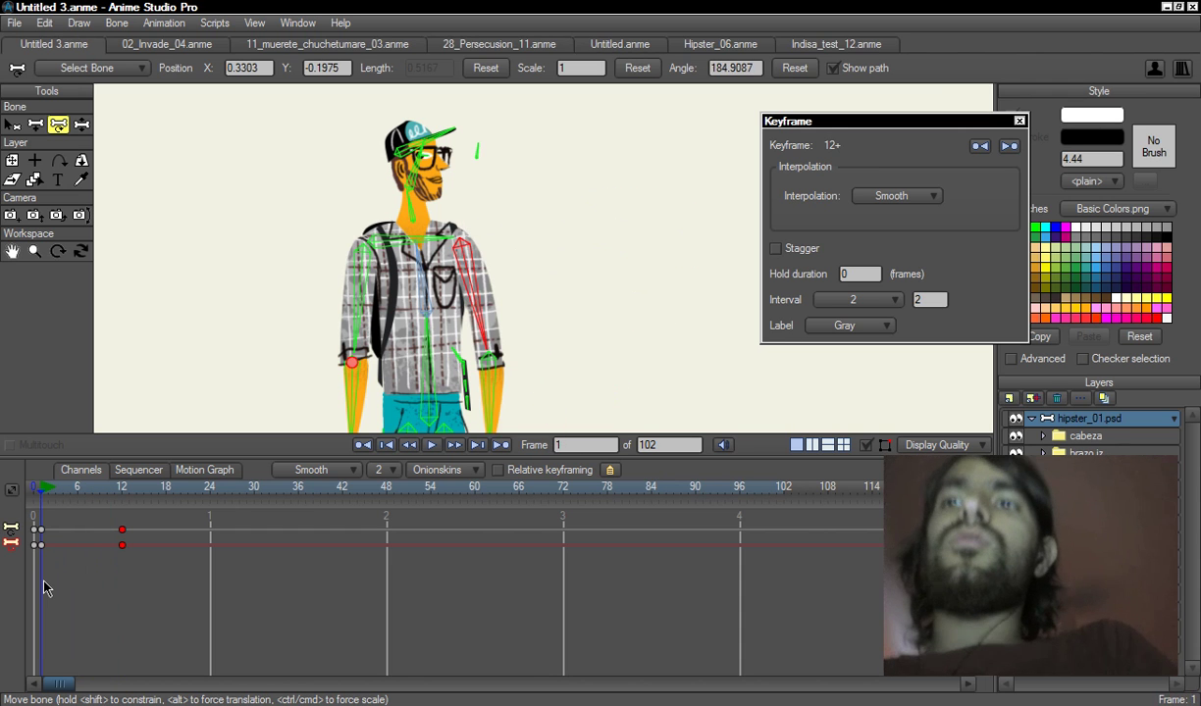
- Step from frame 1 to frame 8 to check how the raised arm's pose holds on twos
key(Right)
key(Right)
key(Right)
key(Right)
key(Right)
key(Right)
key(Right)
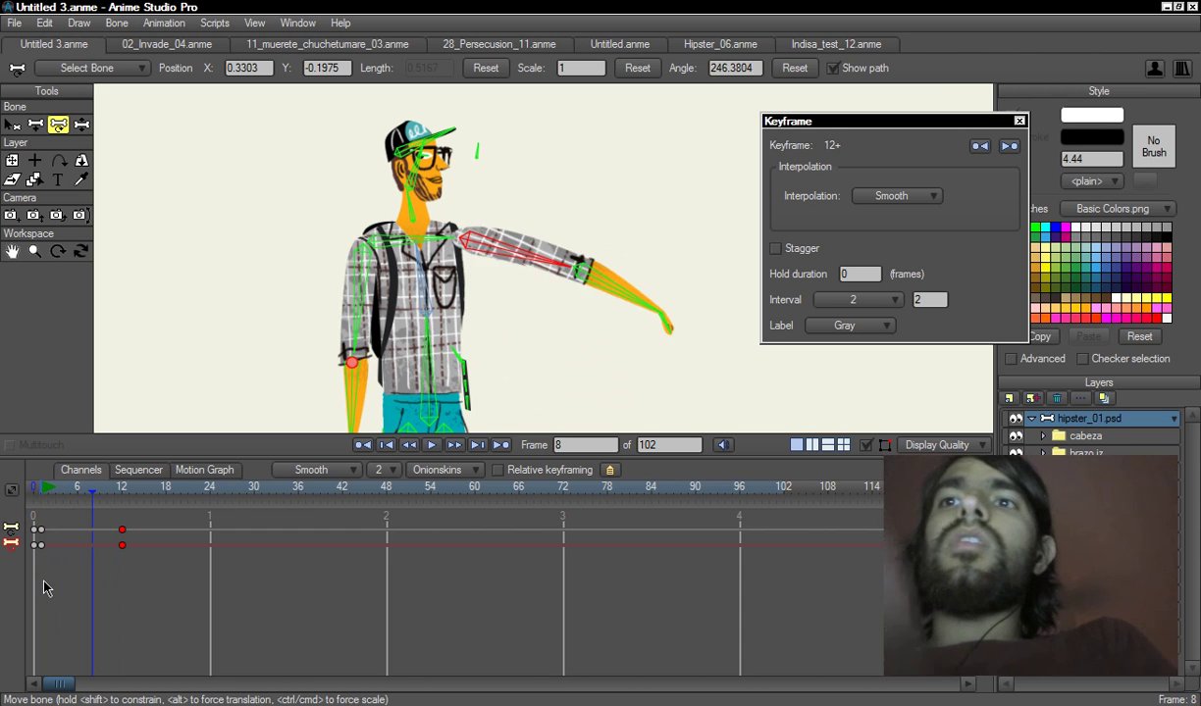
- Rotate the forearm bone upward to about 449° at frame 17, and return to frame 1
drag(613, 201, 577, 173)
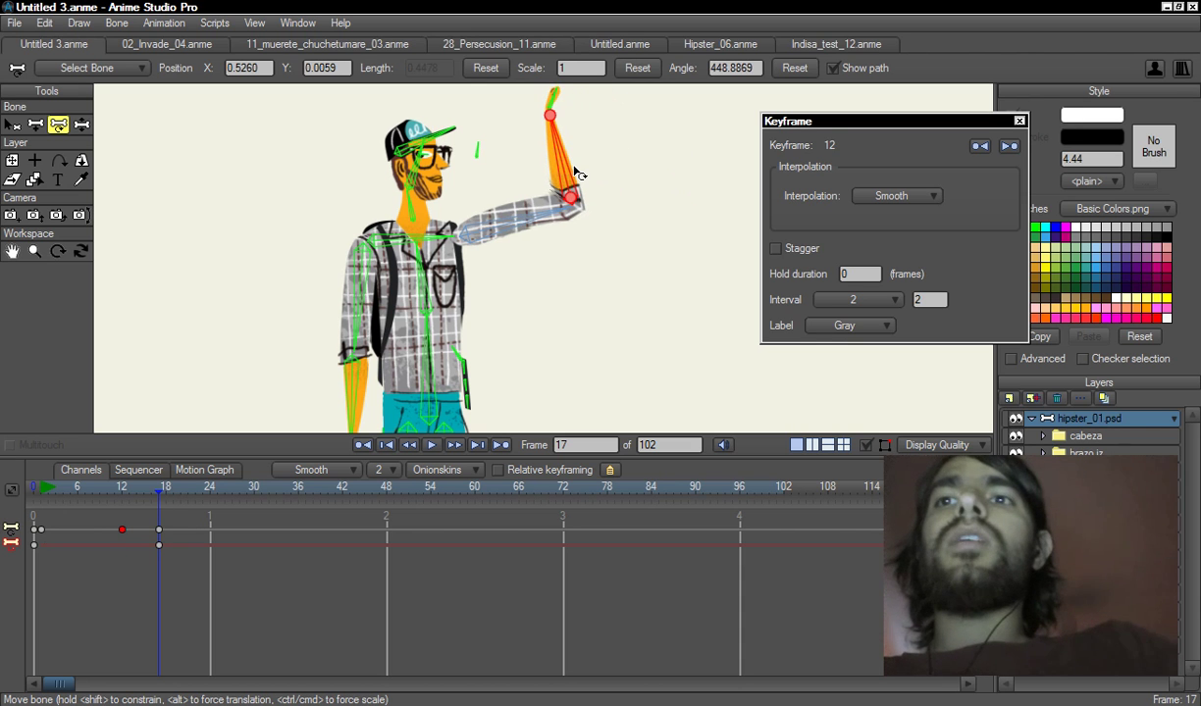
click(40, 491)
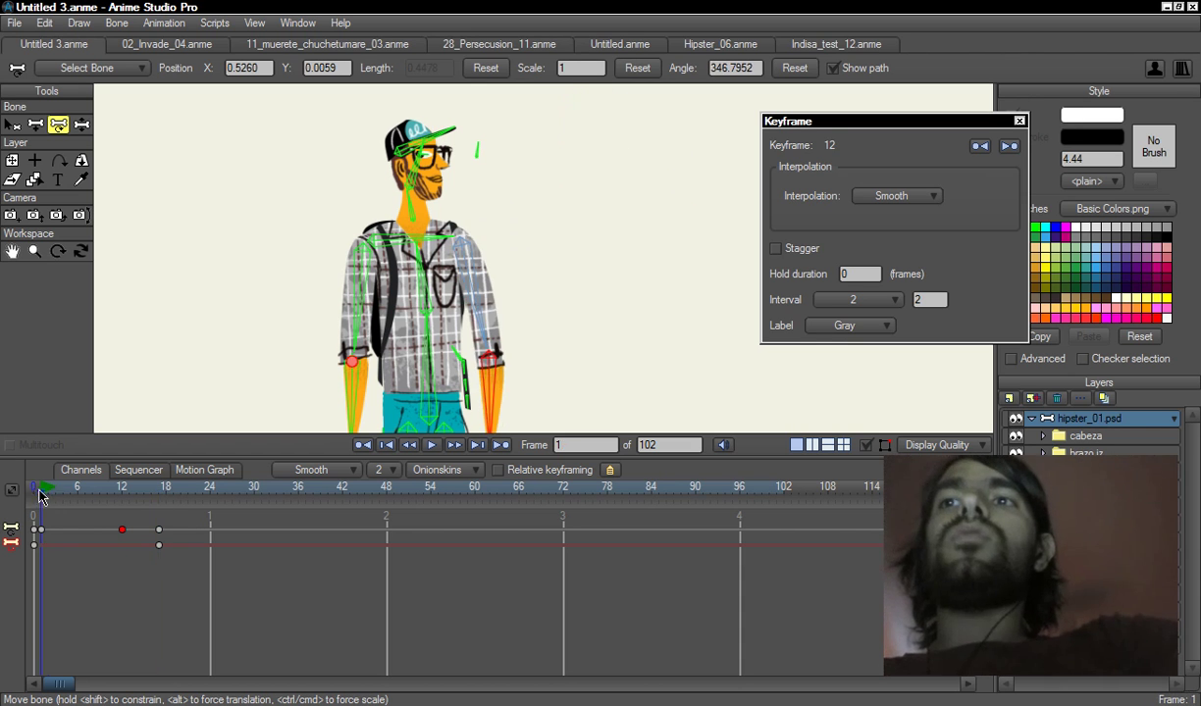
- Step frame by frame from frame 1 to frame 14 to compare the timing of the upper arm and forearm
key(Right)
key(Right)
key(Right)
key(Right)
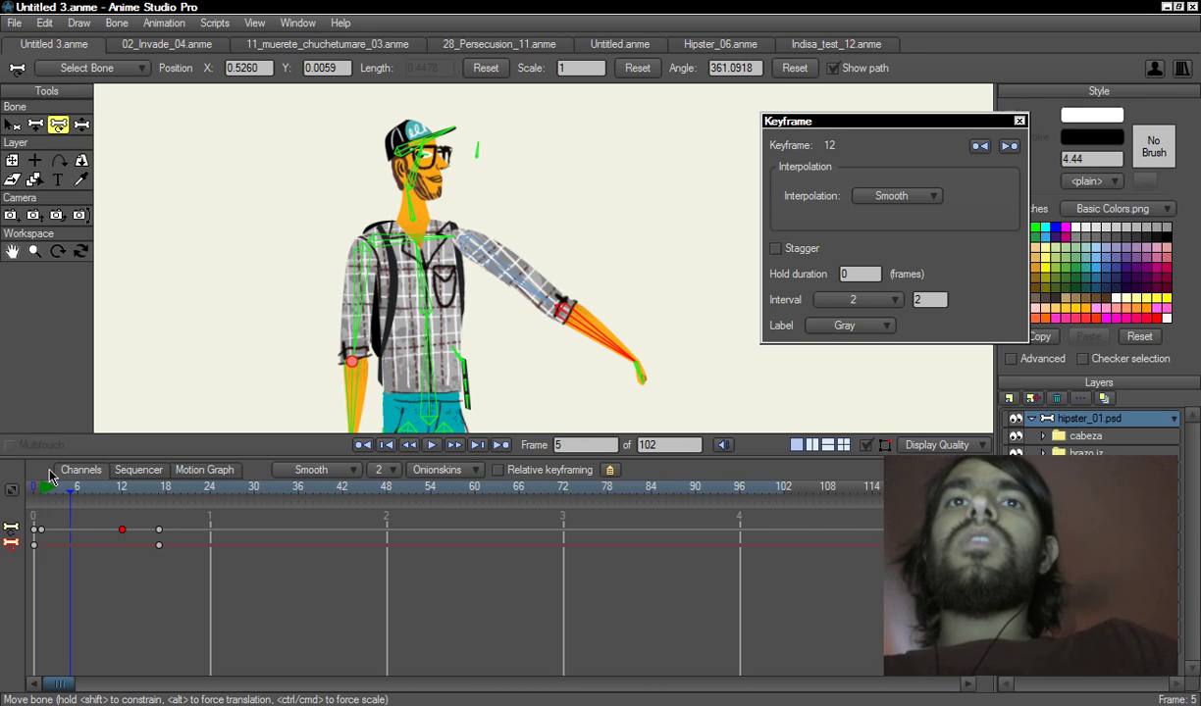
key(Right)
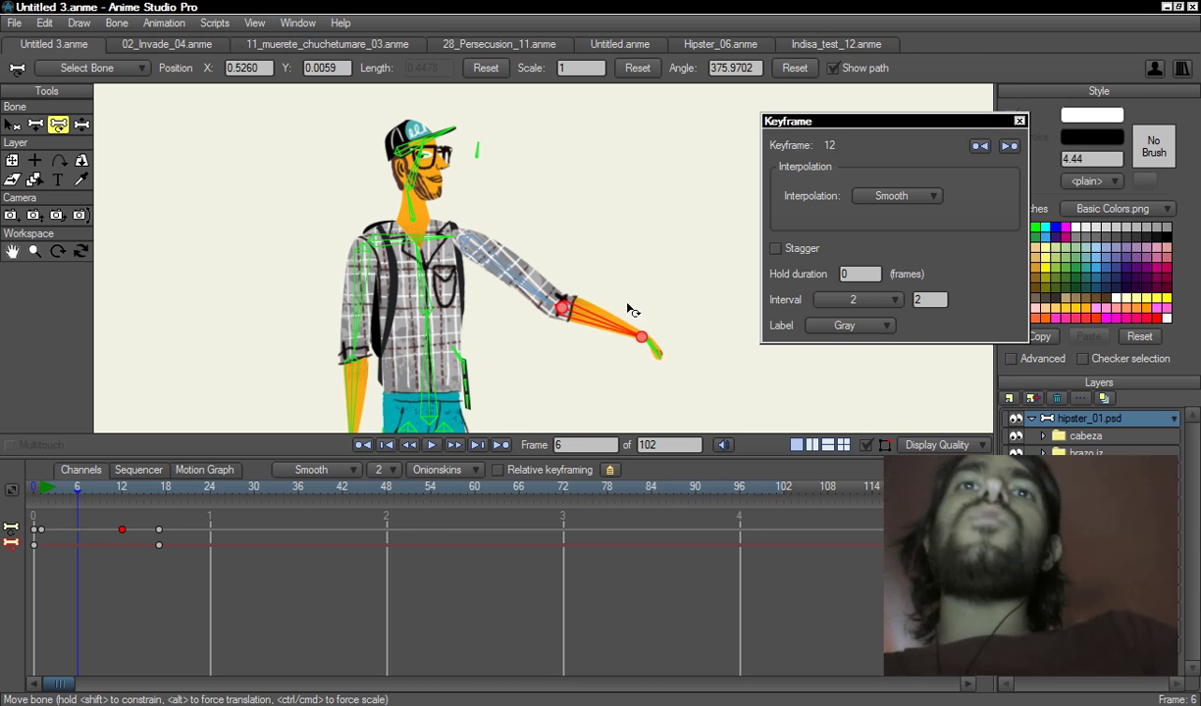
key(Right)
key(Right)
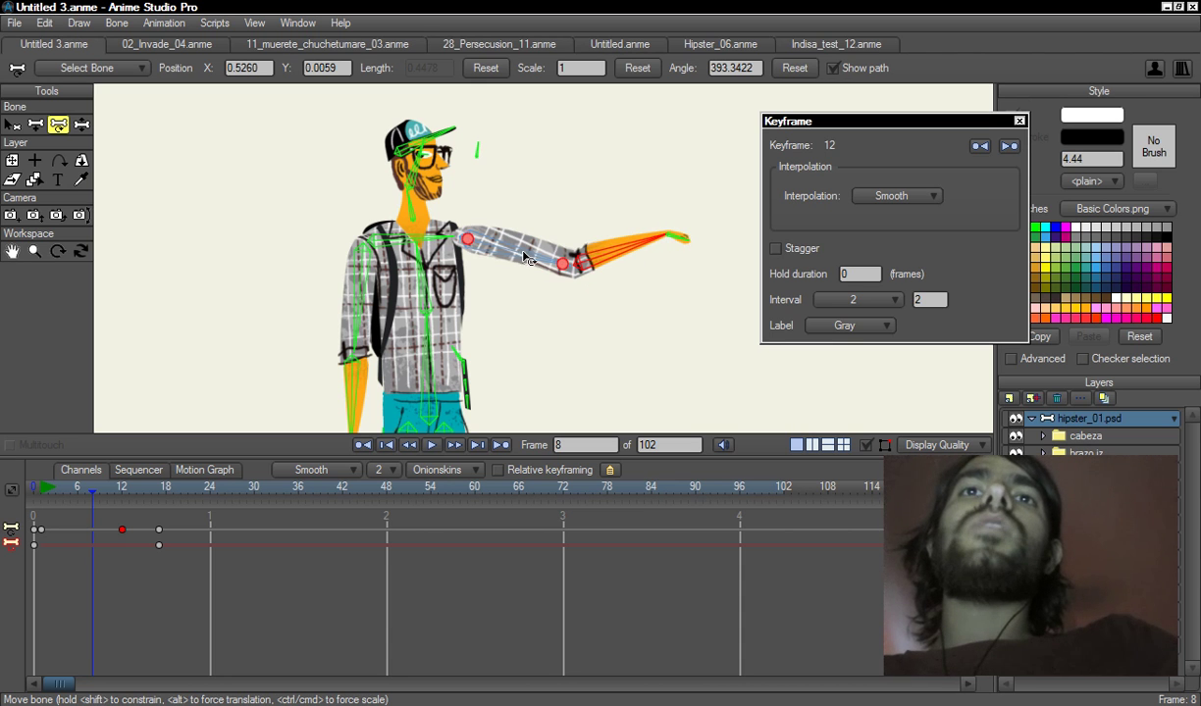
key(Right)
key(Right)
key(Right)
key(Right)
key(Right)
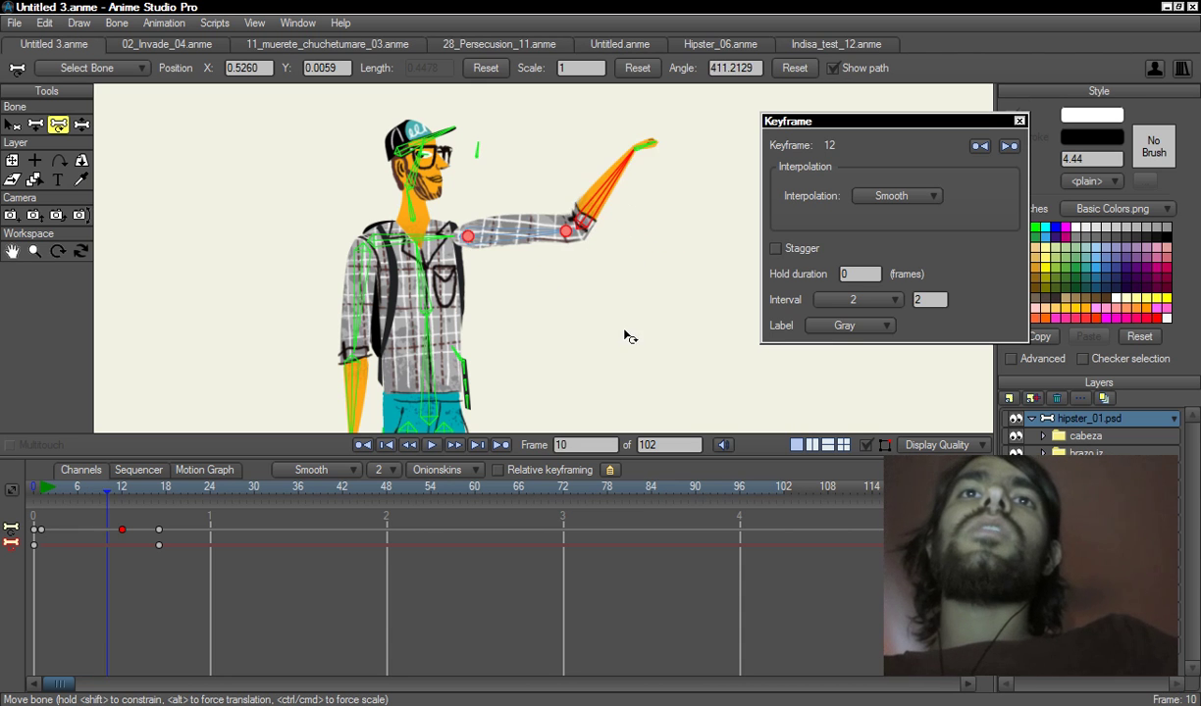
key(Right)
key(Right)
key(Right)
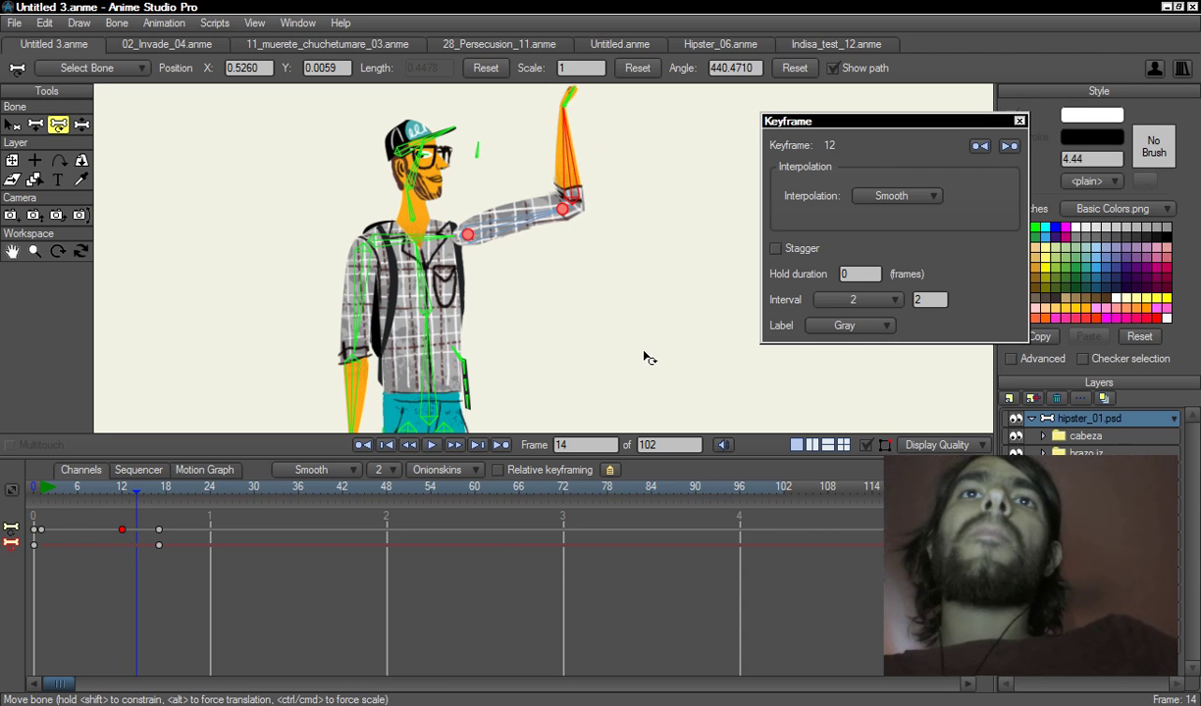
- Scrub and play back the arm animation, and move to frame 31
drag(114, 490, 57, 497)
key(space)
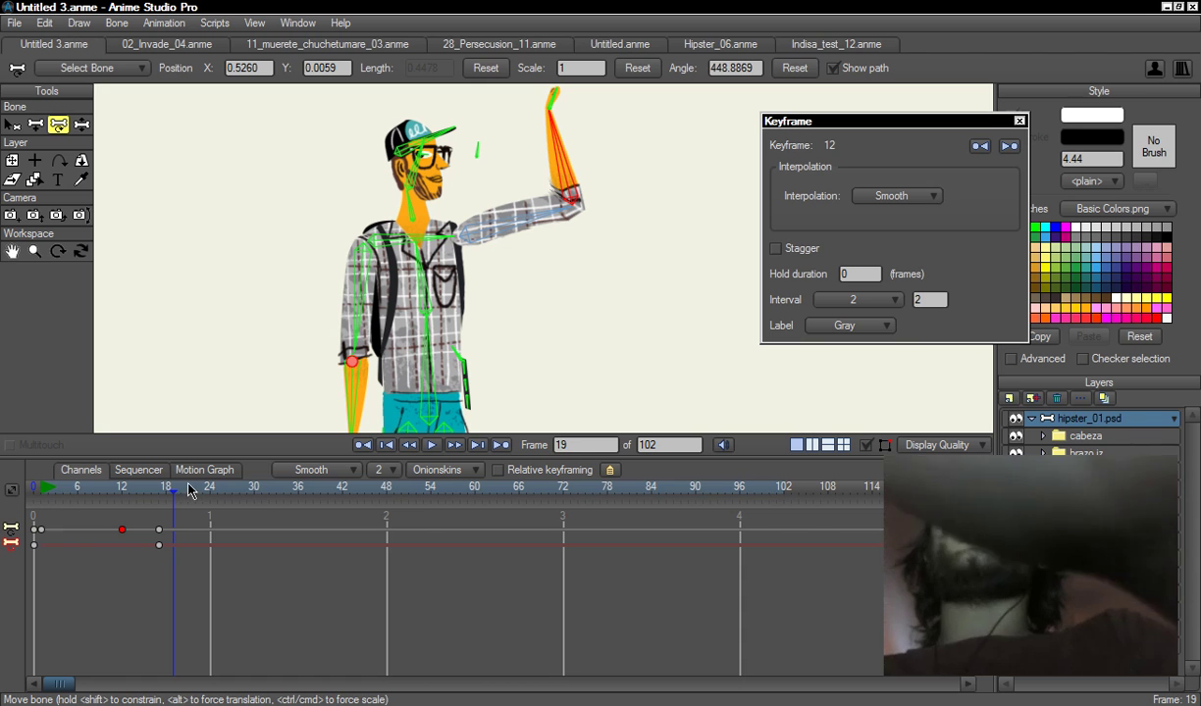
click(259, 496)
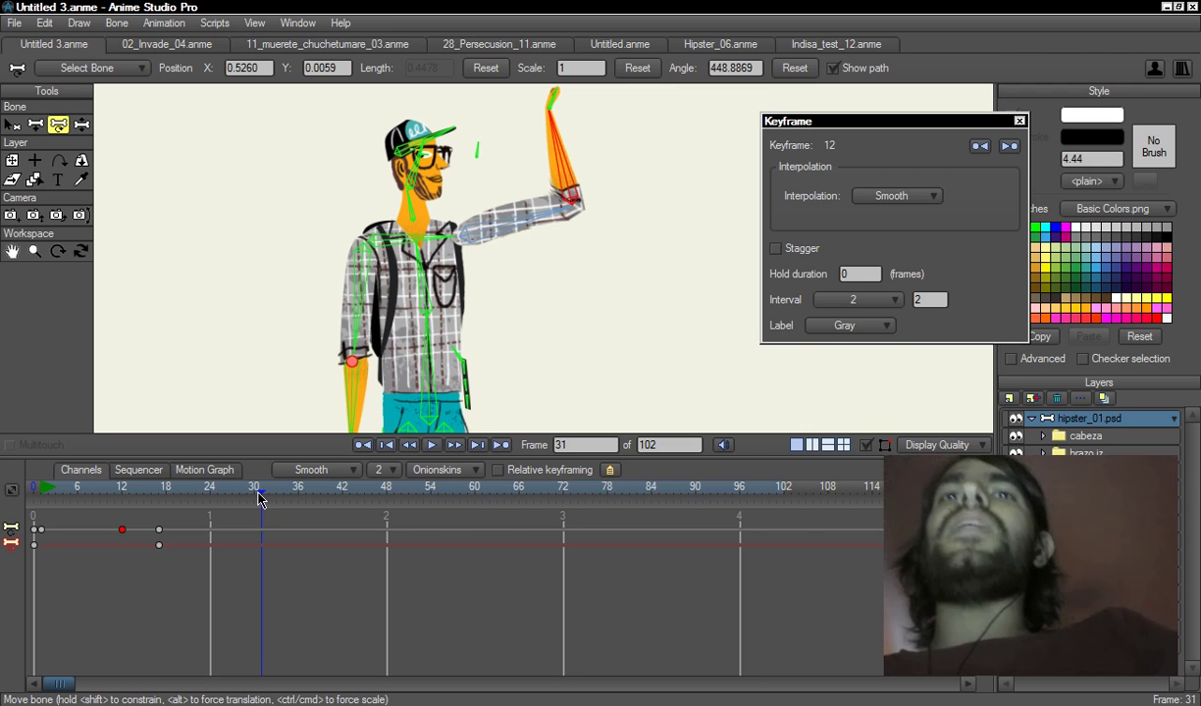
- Pose the body with one leg raised at frame 27 using Manipulate Bones, and play the animation
scroll(536, 158, down, 3)
click(233, 490)
key(z)
drag(474, 235, 527, 174)
key(space)
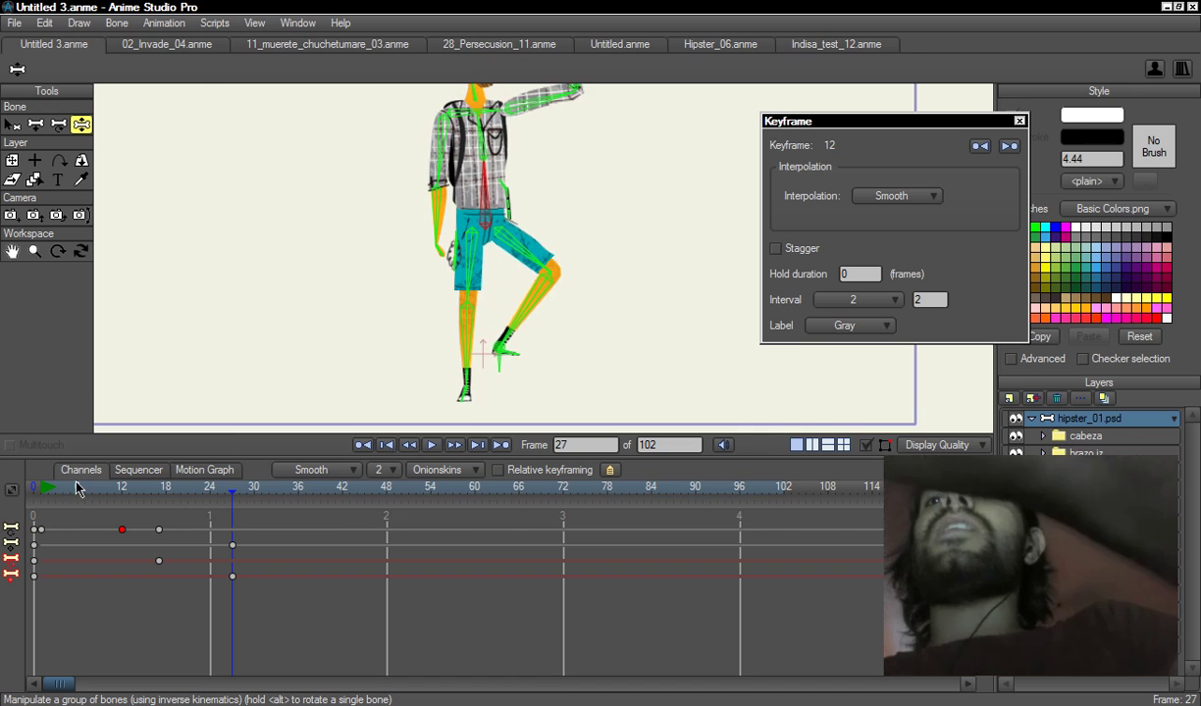
key(space)
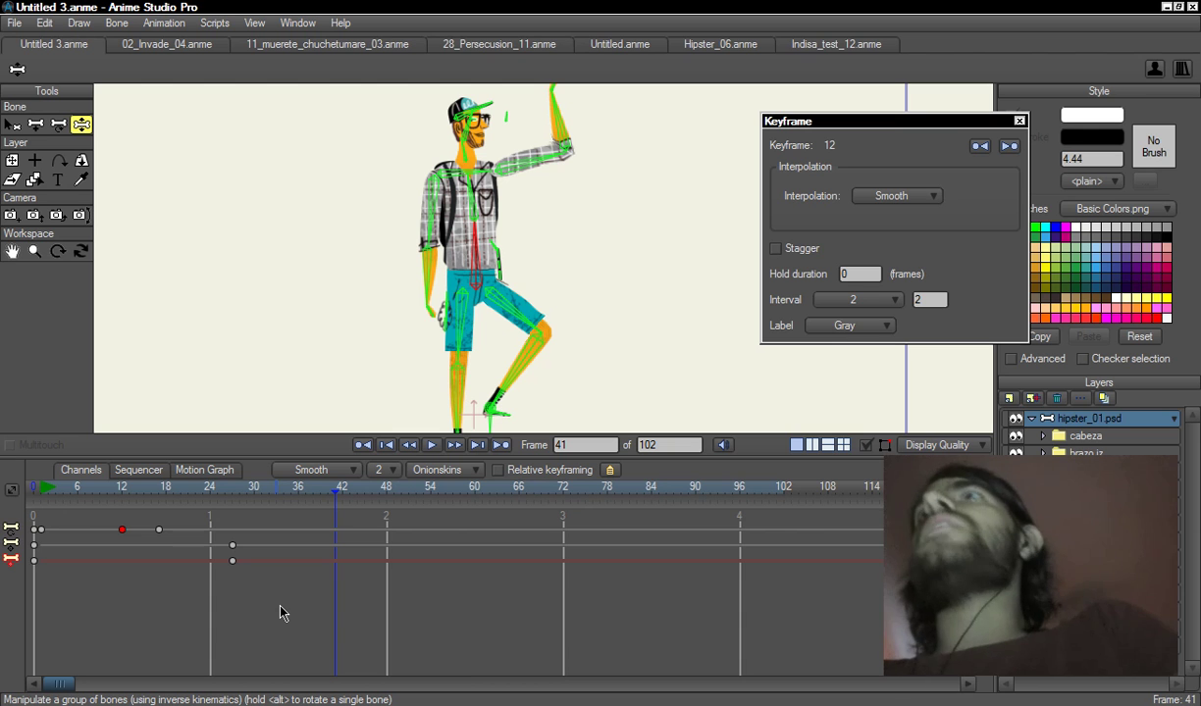
- Delete all of the character's bone keyframes from the timeline
drag(260, 660, 3, 498)
key(Delete)
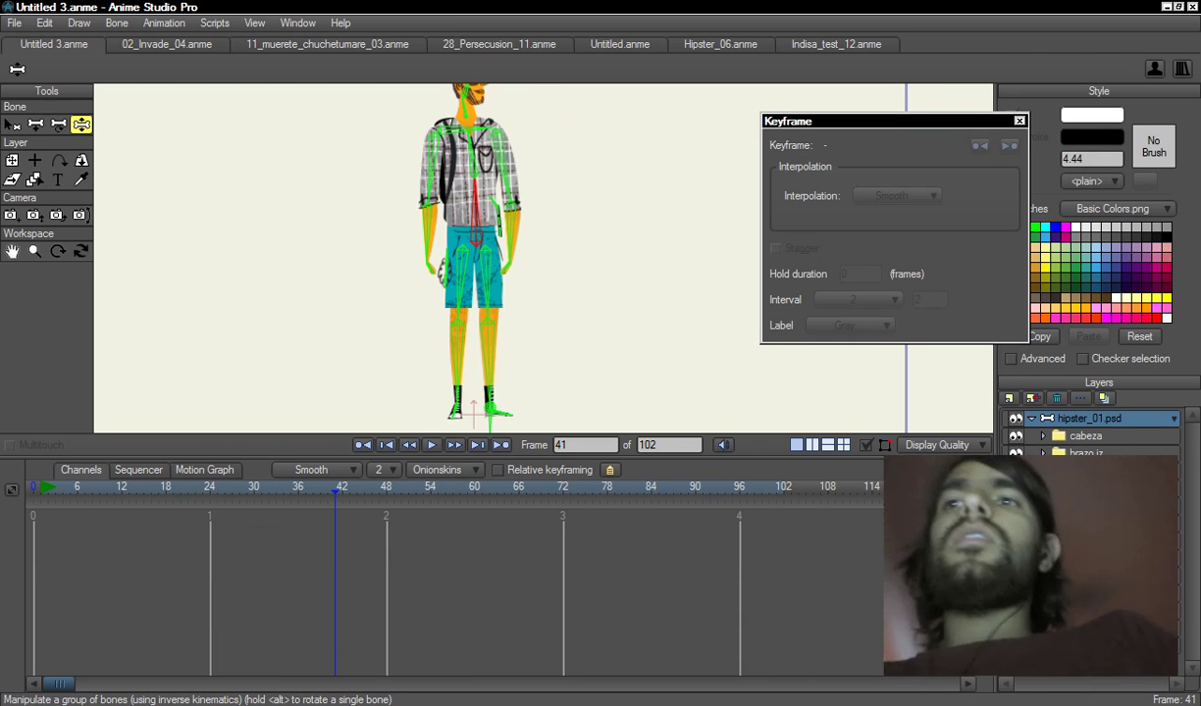
- Add a timeline marker at frame 1
click(41, 487)
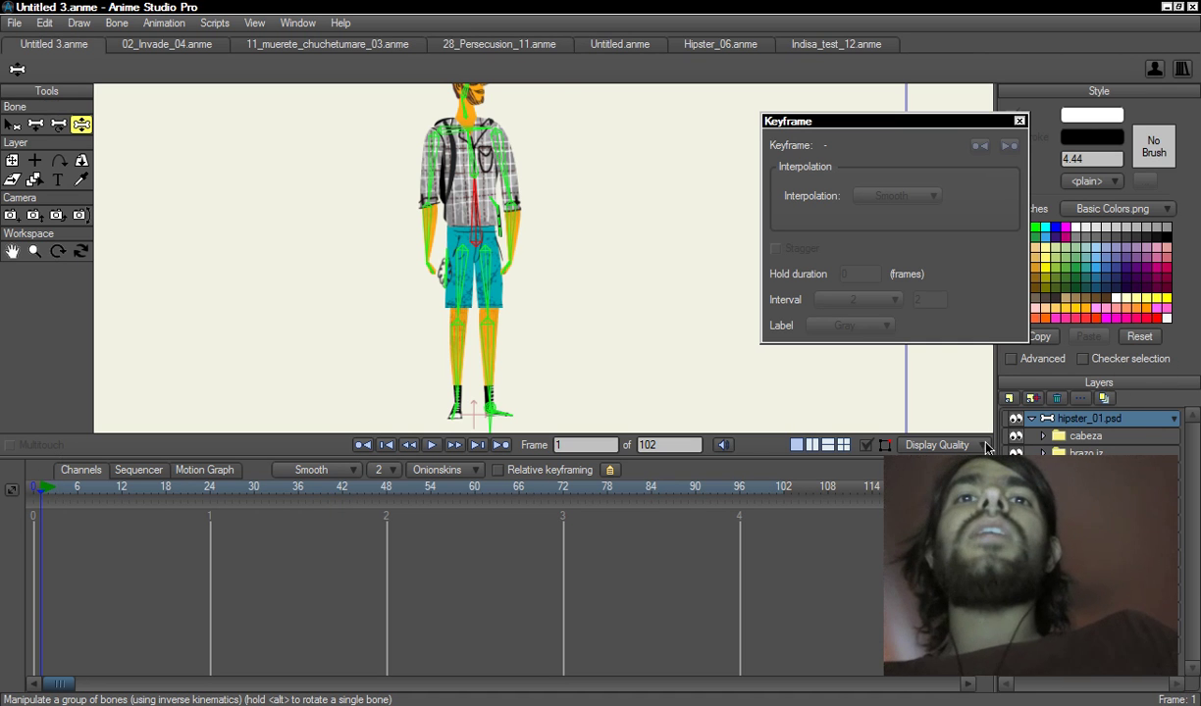
click(609, 472)
click(617, 458)
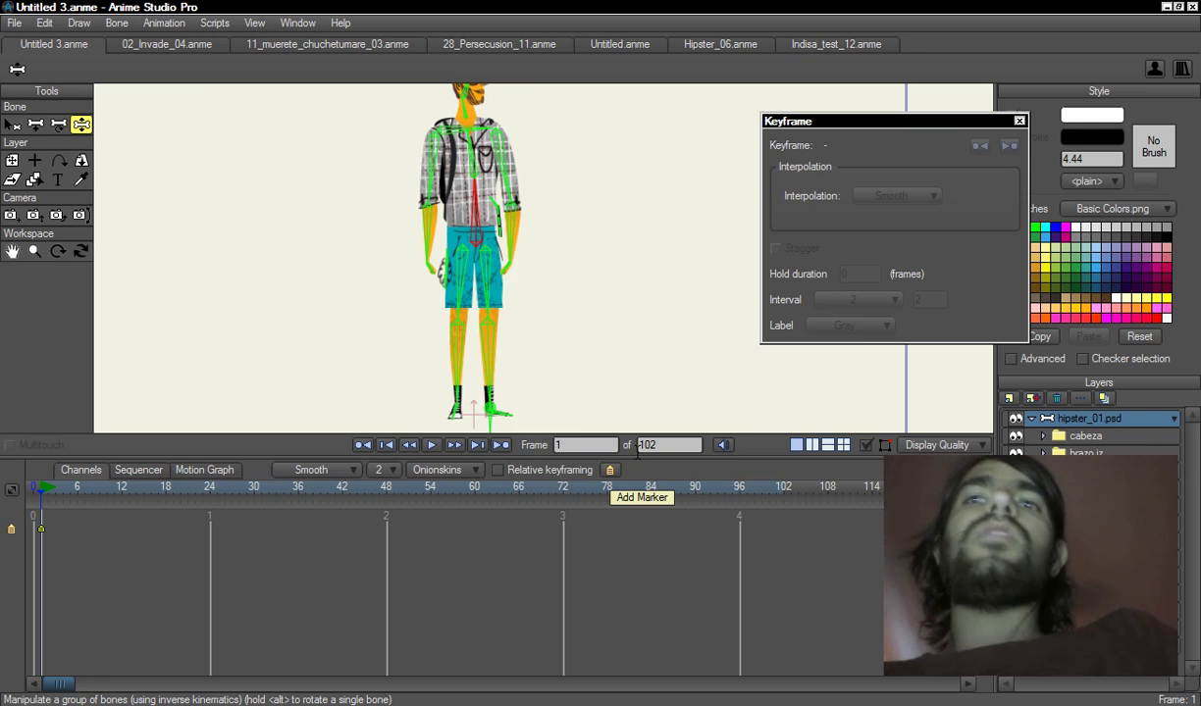
- Set the label colour of the frame 1 marker to Blue
click(41, 530)
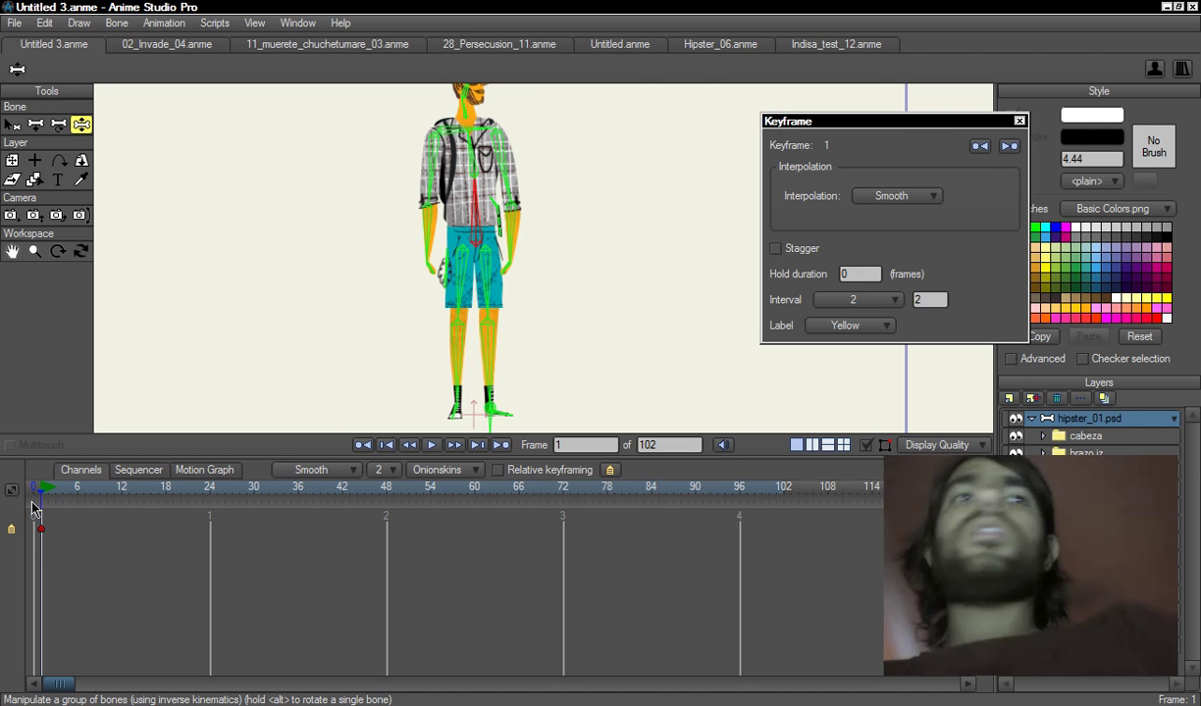
click(849, 325)
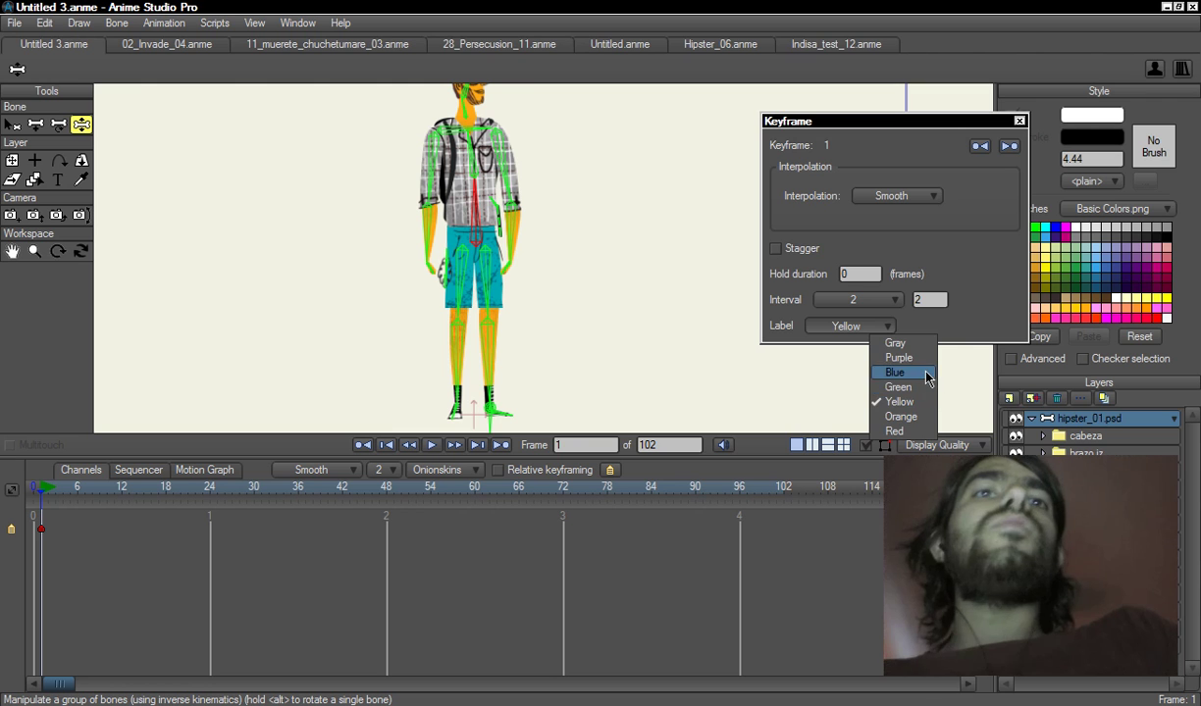
click(895, 373)
click(862, 495)
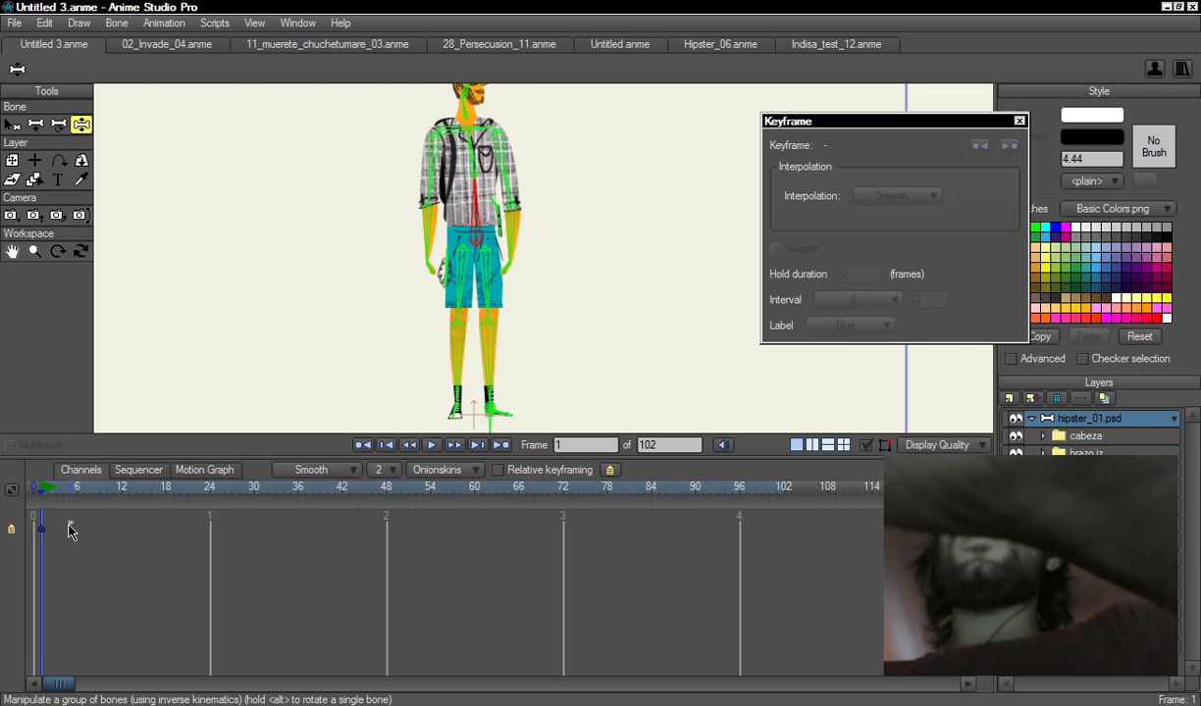
- Set the blue marker's interpolation to Cycle so that its line repeats every two frames along the timeline
drag(70, 525, 31, 569)
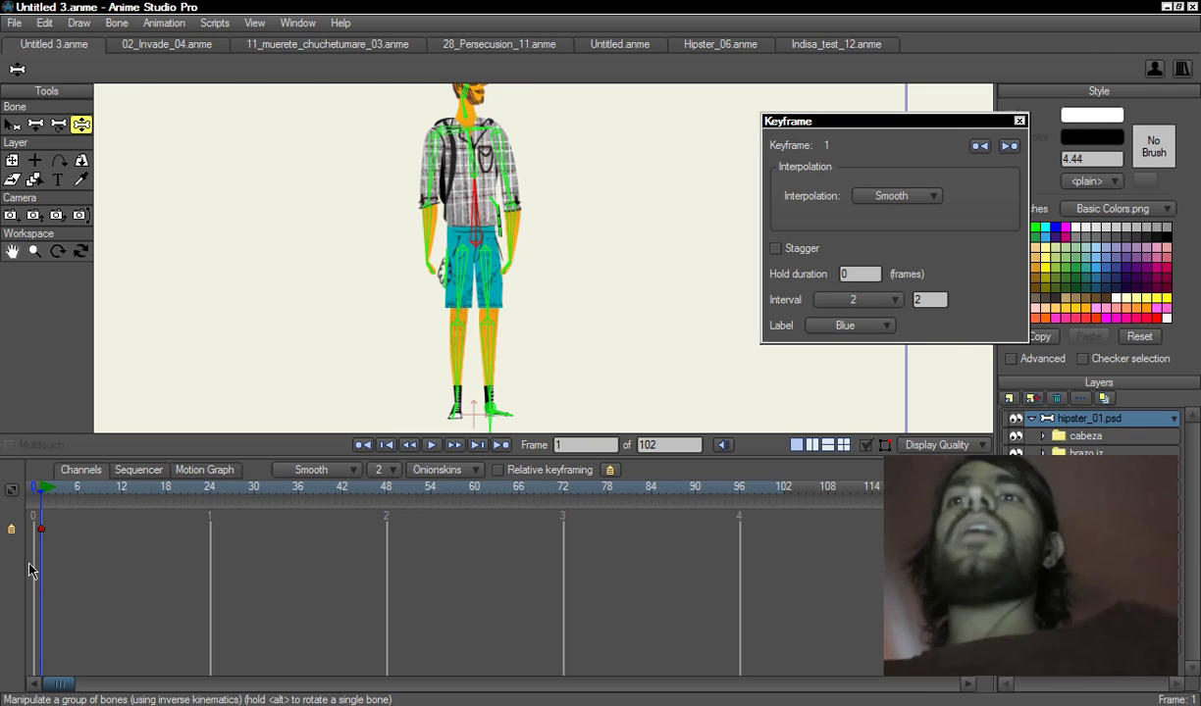
click(932, 197)
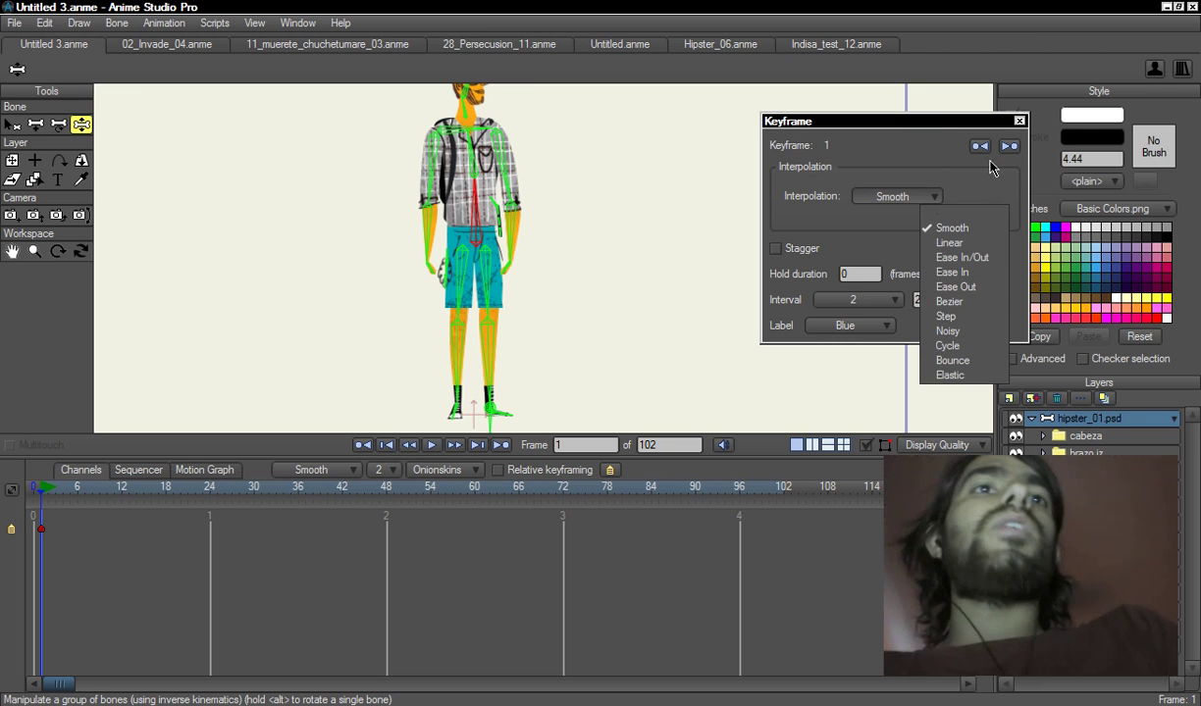
click(976, 355)
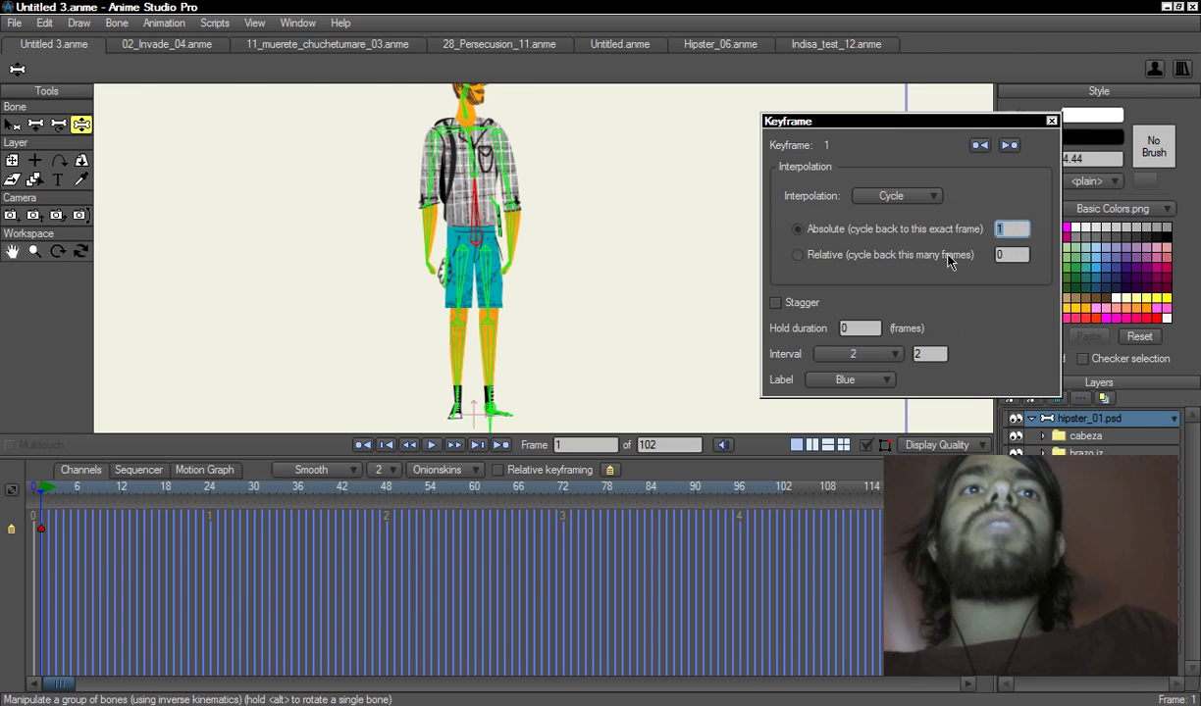
click(853, 554)
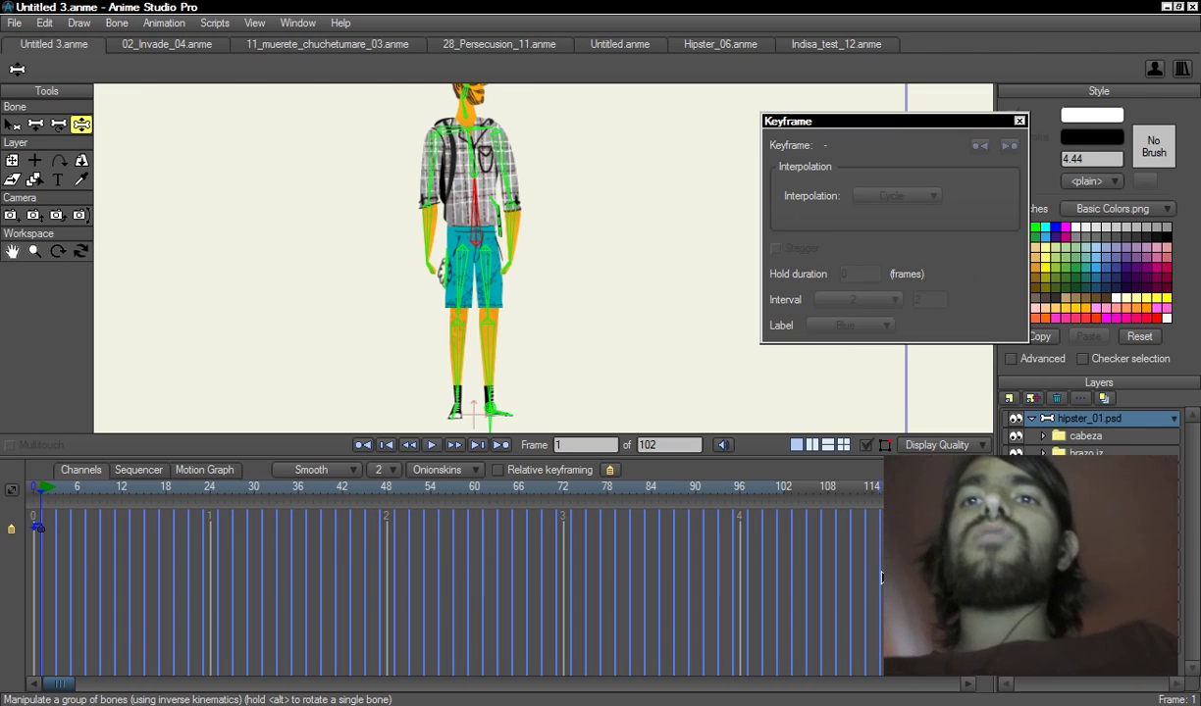
- Step forward from frame 1 to frame 16 and back to frame 1, checking frames against the repeating marker lines
key(Right)
key(ctrl+Right)
key(ctrl+Right)
key(ctrl+Right)
key(ctrl+Right)
key(ctrl+Right)
key(ctrl+Right)
key(ctrl+Right)
key(ctrl+Right)
key(ctrl+Right)
key(ctrl+Right)
key(ctrl+Right)
key(ctrl+Right)
key(ctrl+Right)
key(ctrl+Right)
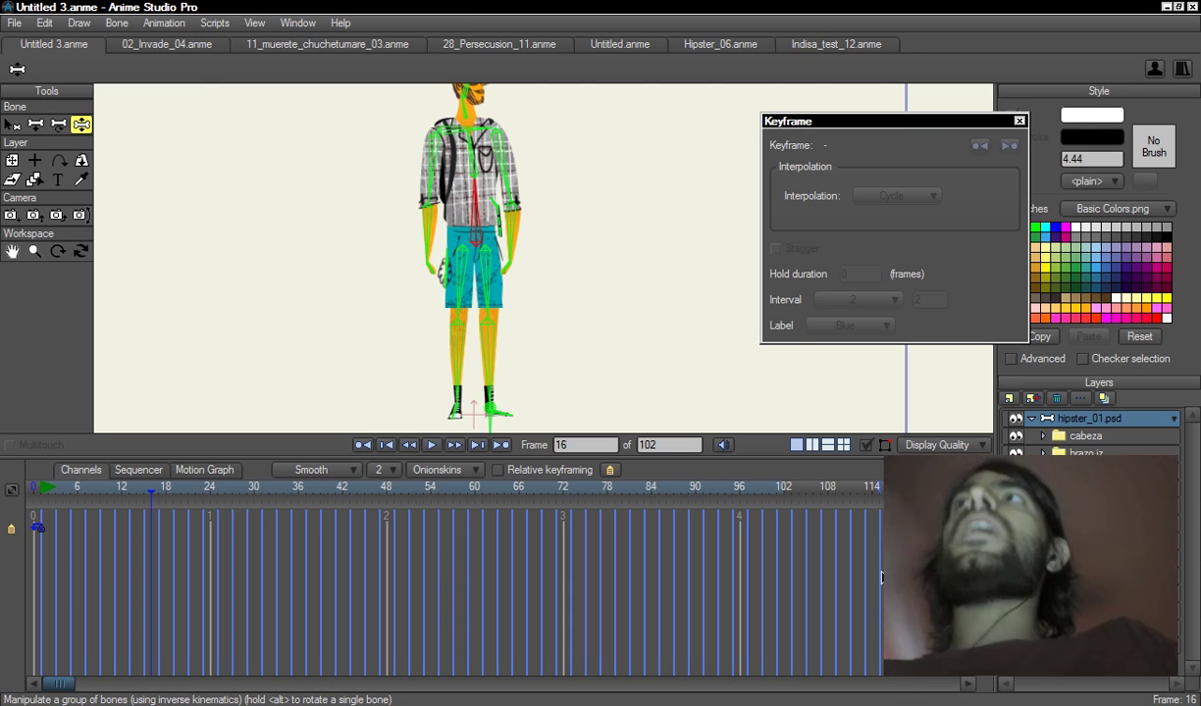
key(ctrl+Left)
key(ctrl+Left)
key(ctrl+Left)
key(ctrl+Left)
key(ctrl+Left)
key(ctrl+Left)
key(ctrl+Left)
key(ctrl+Left)
key(ctrl+Left)
key(ctrl+Left)
key(ctrl+Left)
key(ctrl+Left)
key(ctrl+Left)
key(ctrl+Left)
key(ctrl+Left)
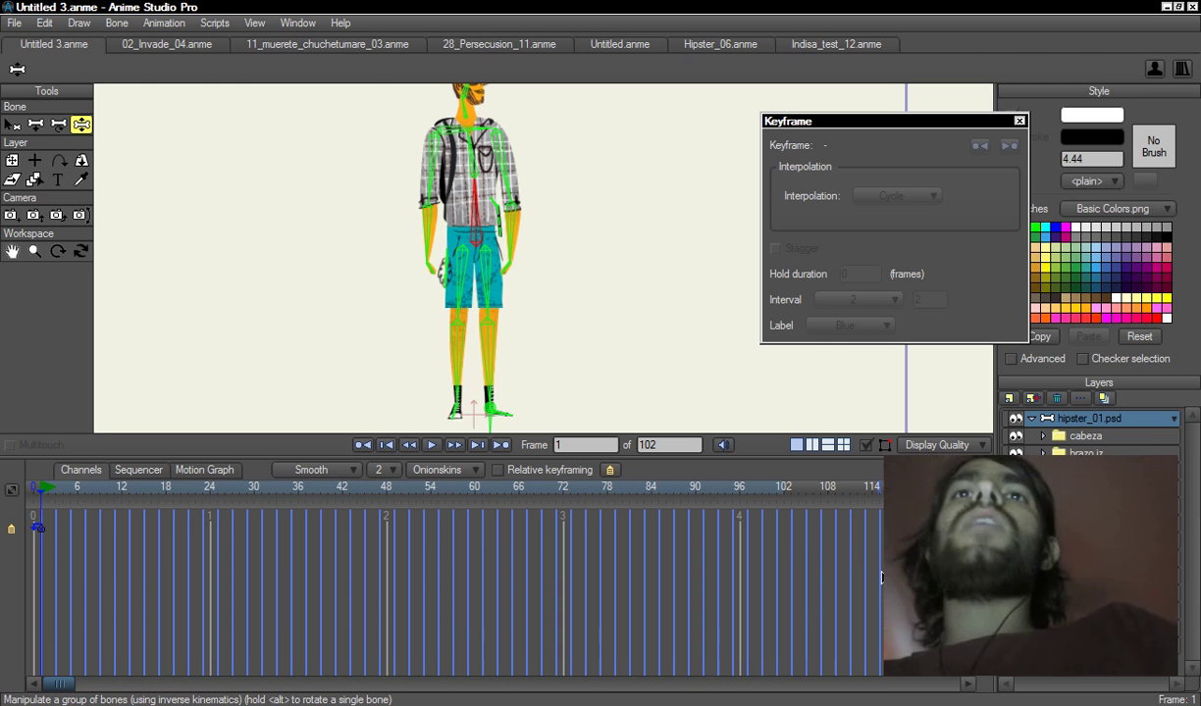
- Select all bones, key them at frame 1 by resetting position, scale and angle, and deselect them
scroll(392, 235, down, 3)
click(12, 124)
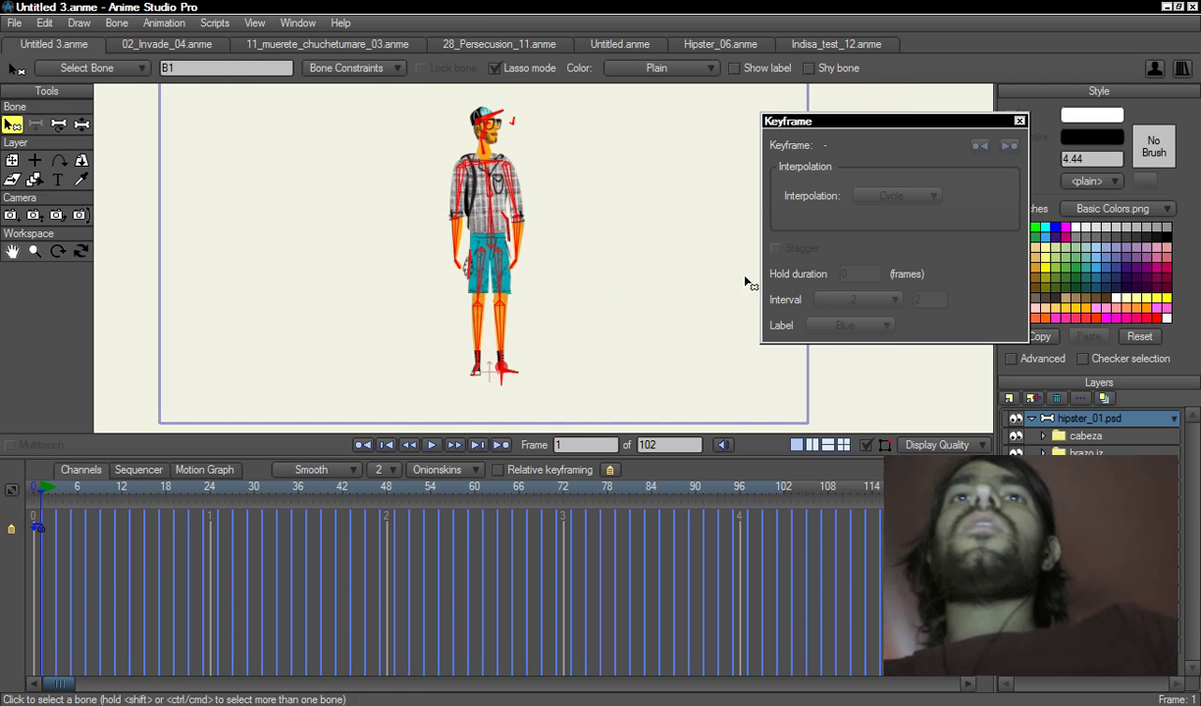
key(t)
click(638, 70)
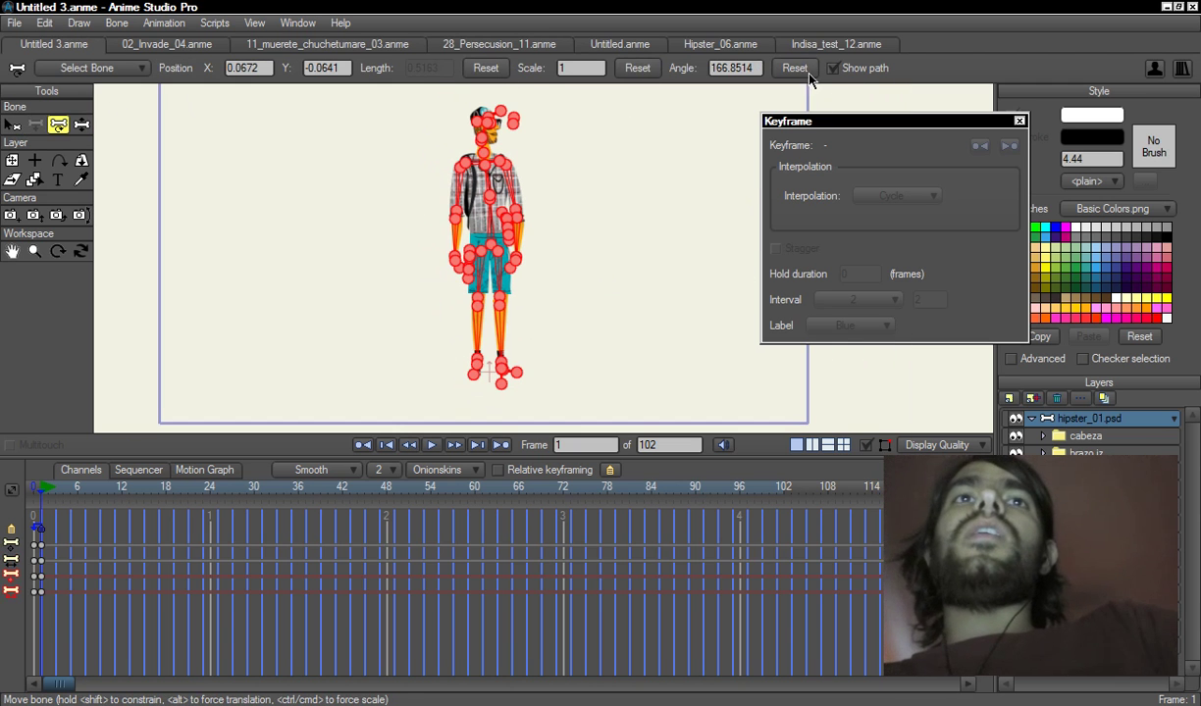
click(796, 69)
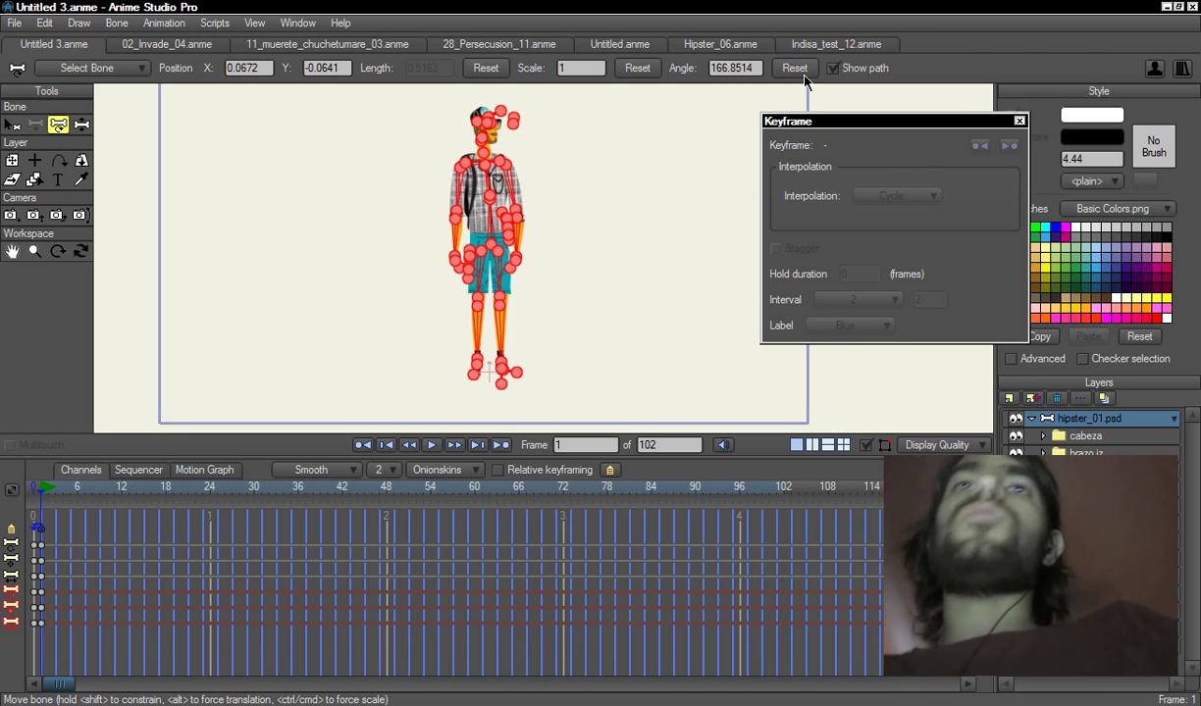
key(Return)
- Rotate the upper-arm bone forward to about 247° at frame 7, on a marker line
drag(55, 491, 84, 490)
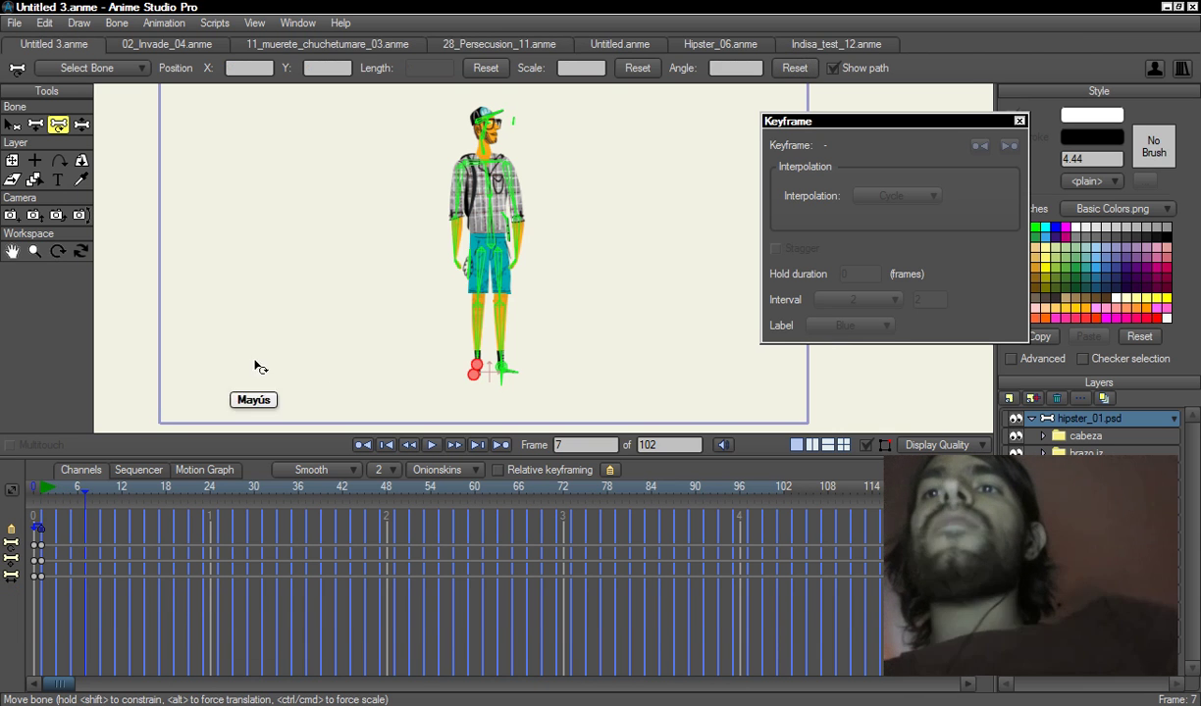
scroll(622, 319, up, 3)
drag(715, 257, 707, 322)
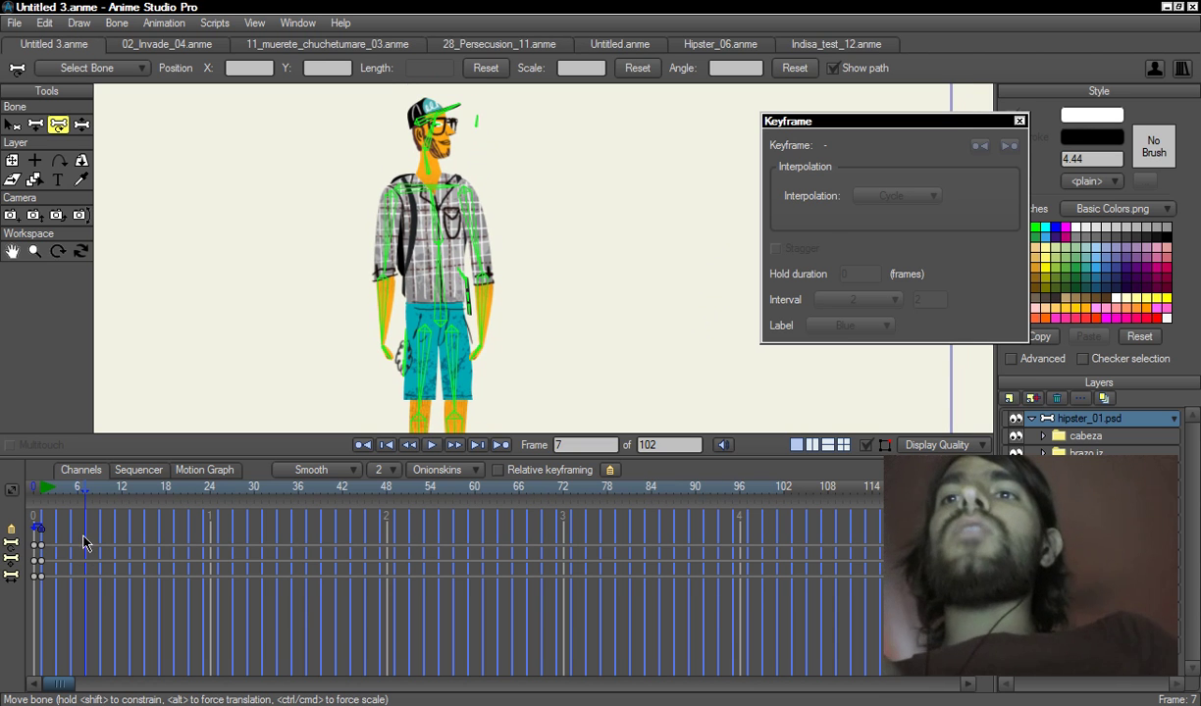
key(ctrl+Right)
key(ctrl+Left)
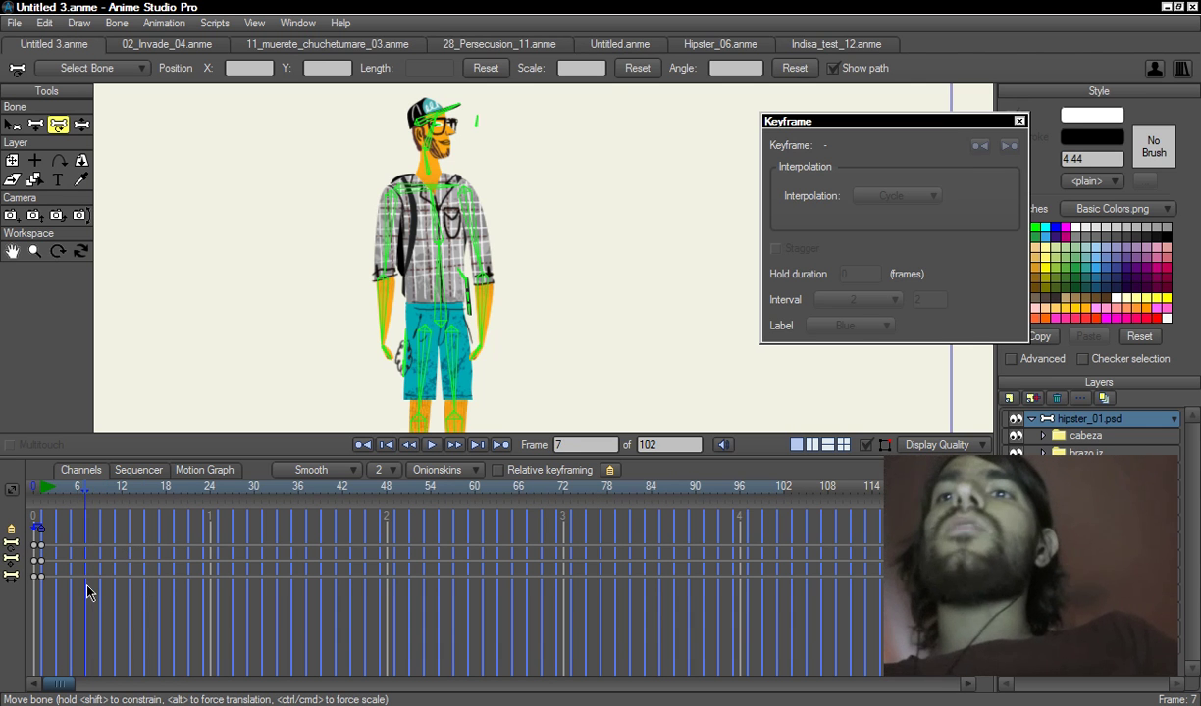
drag(462, 222, 524, 191)
- Advance to the marker line at frame 11 and rotate the forearm bone upward to about 442°
key(ctrl+Right)
key(ctrl+Right)
key(ctrl+Right)
key(ctrl+Right)
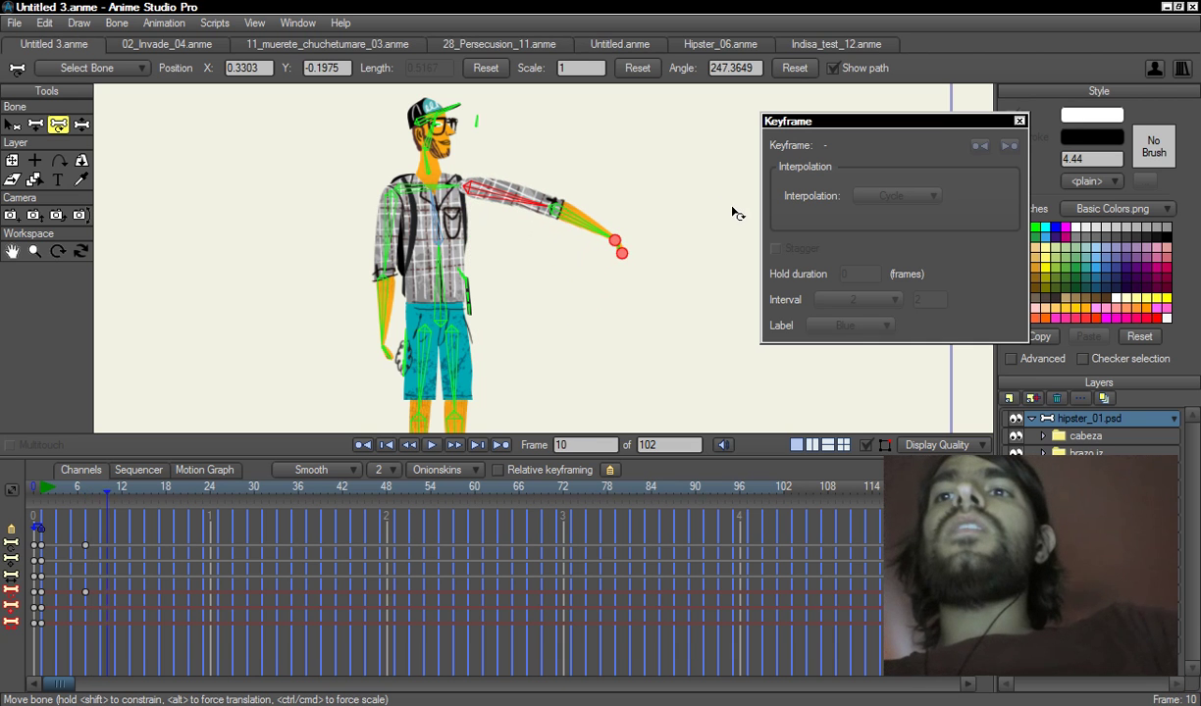
drag(607, 146, 587, 162)
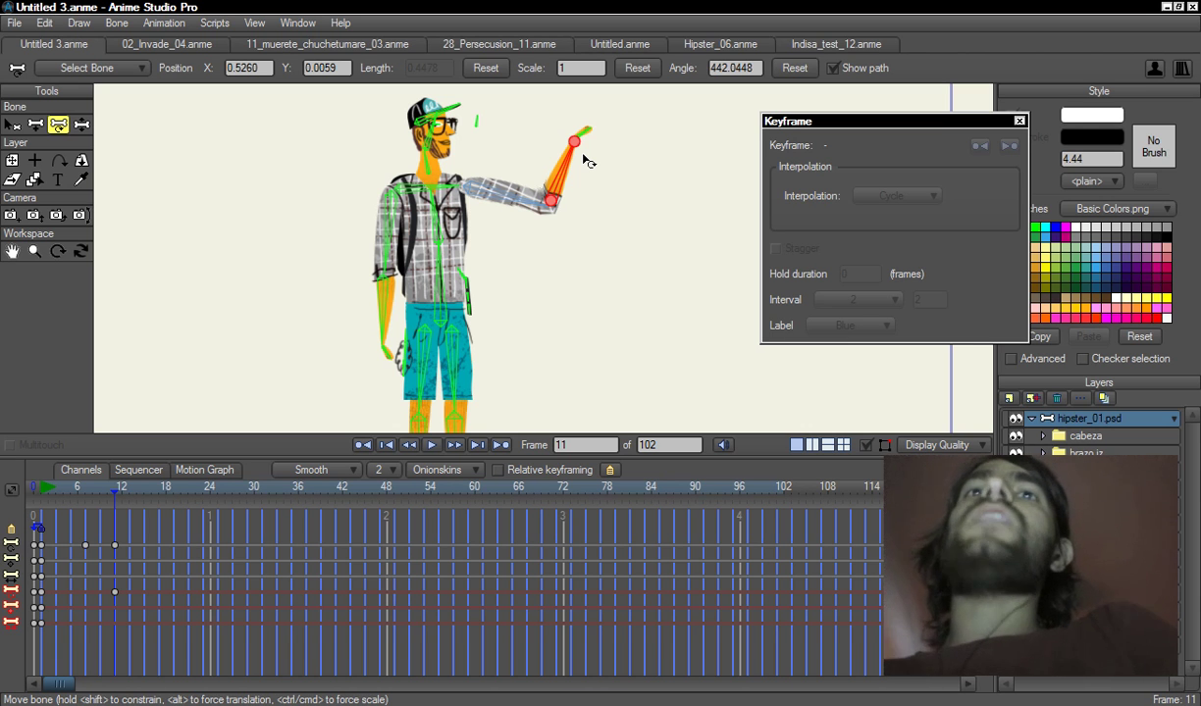
- Step backward and forward through the frames leading up to frame 11 to check the forearm's movement on twos
key(Left)
key(Left)
key(Left)
key(Left)
key(Left)
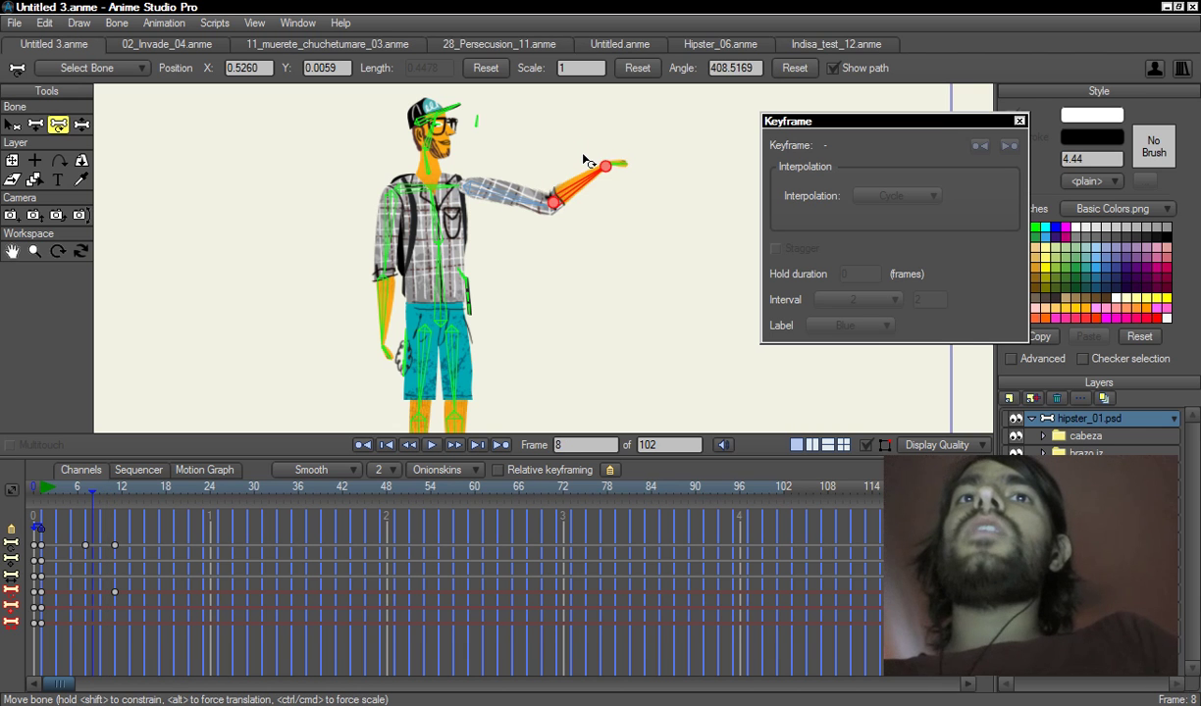
key(Right)
key(Right)
key(Right)
key(Right)
key(Right)
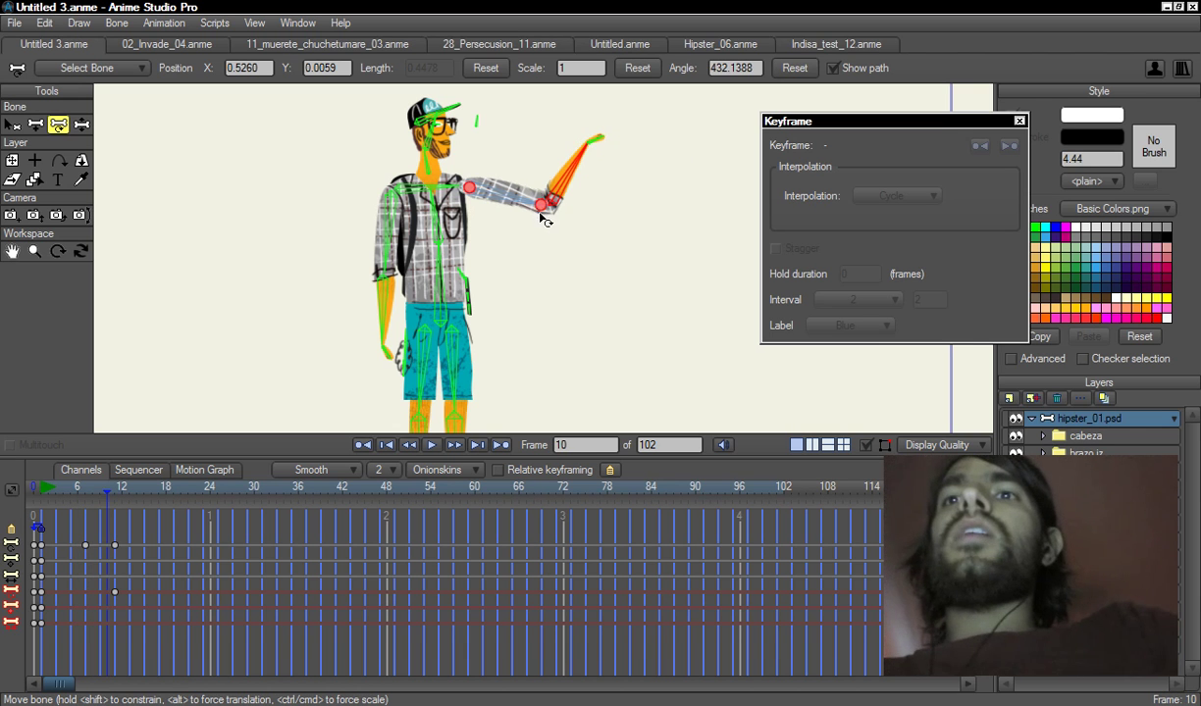
- Raise the upper-arm bone further at frame 11, delete the arm's keyframe at frame 7, and move to frame 4
click(527, 199)
drag(526, 196, 519, 148)
drag(611, 229, 580, 282)
drag(95, 601, 66, 512)
key(Delete)
click(62, 506)
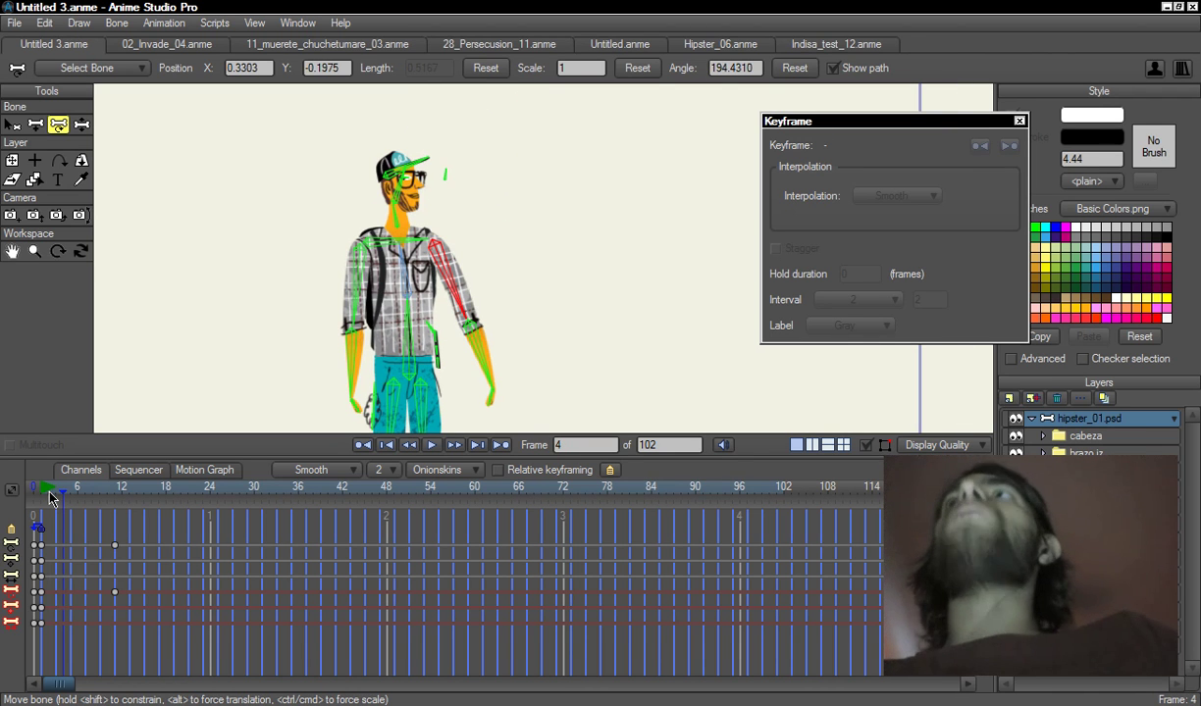
- Step forward frame by frame from frame 4 to frame 11 to check the arm's movement on twos
key(Right)
key(Right)
key(Right)
key(Right)
key(Right)
key(Right)
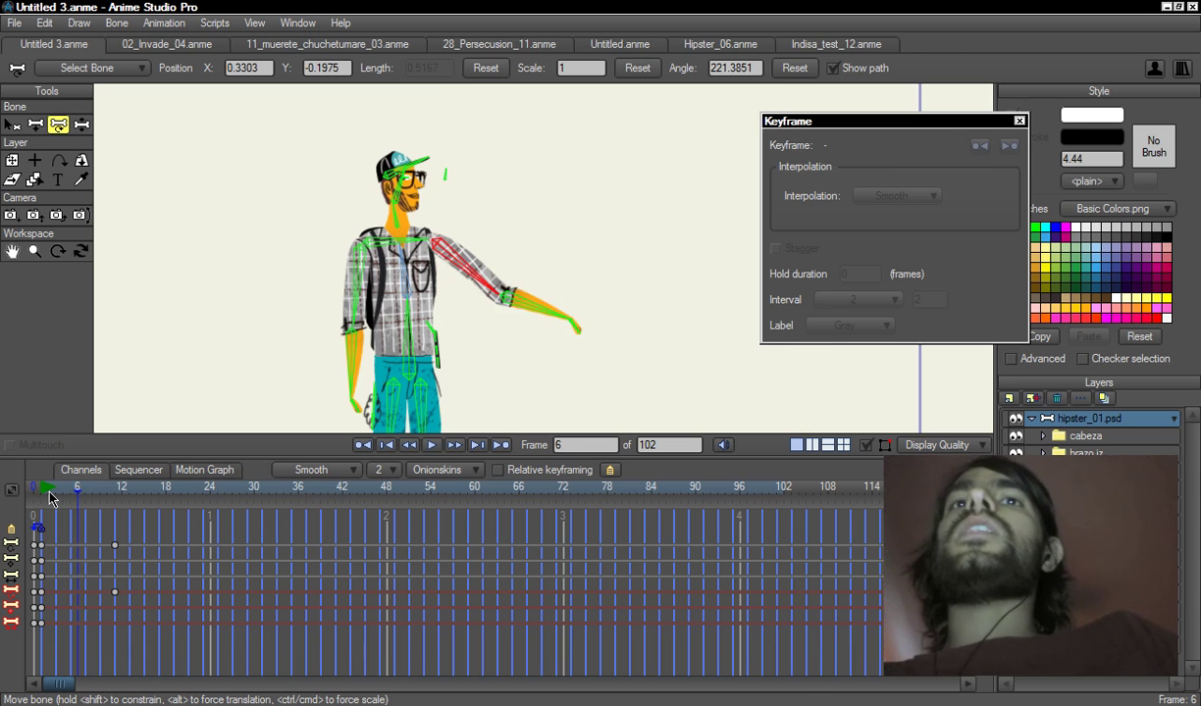
key(Right)
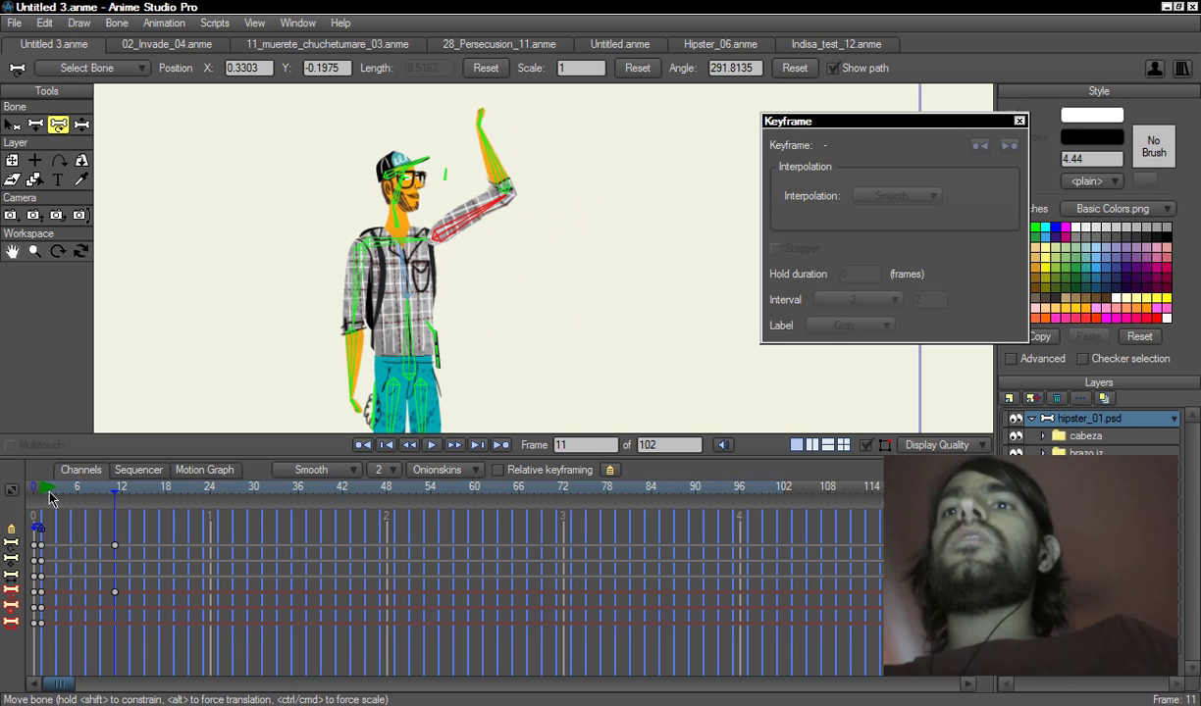
- Swing the character's rear arm up and backward at frame 21 using Manipulate Bones
drag(627, 237, 641, 227)
drag(180, 495, 187, 498)
key(z)
drag(352, 340, 332, 257)
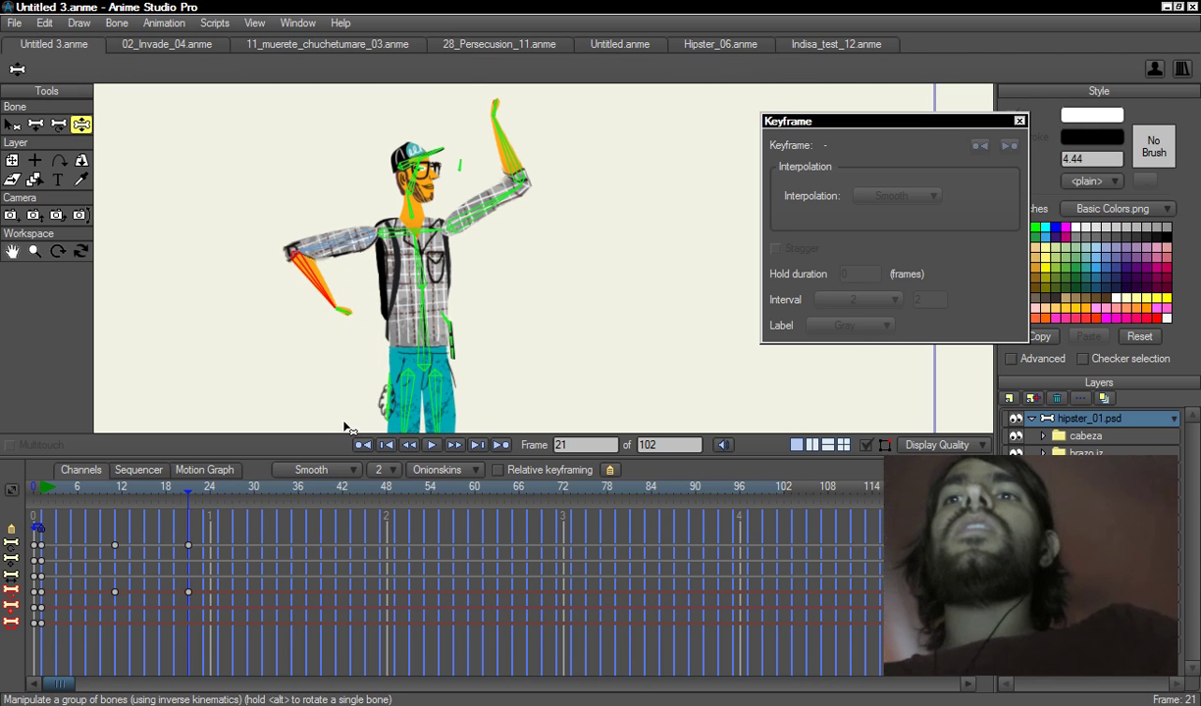
- Pose the character in a forward-leaning run at frame 29, adjusting the arms and torso and bending the rear leg back
click(243, 496)
click(246, 495)
drag(417, 298, 353, 247)
drag(625, 249, 646, 220)
drag(646, 196, 641, 176)
drag(700, 209, 806, 148)
scroll(482, 393, down, 3)
drag(453, 381, 446, 291)
- Return to frame 1 and play the animation to review the new poses
drag(247, 494, 84, 488)
click(40, 491)
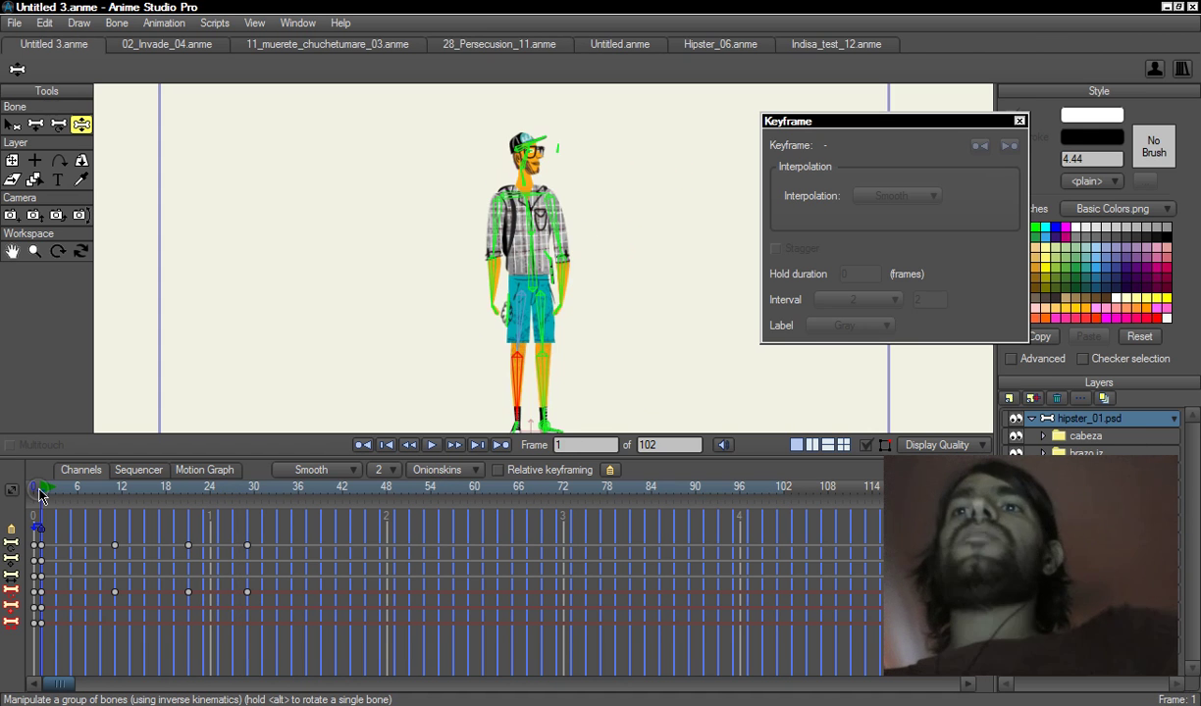
key(space)
key(space)
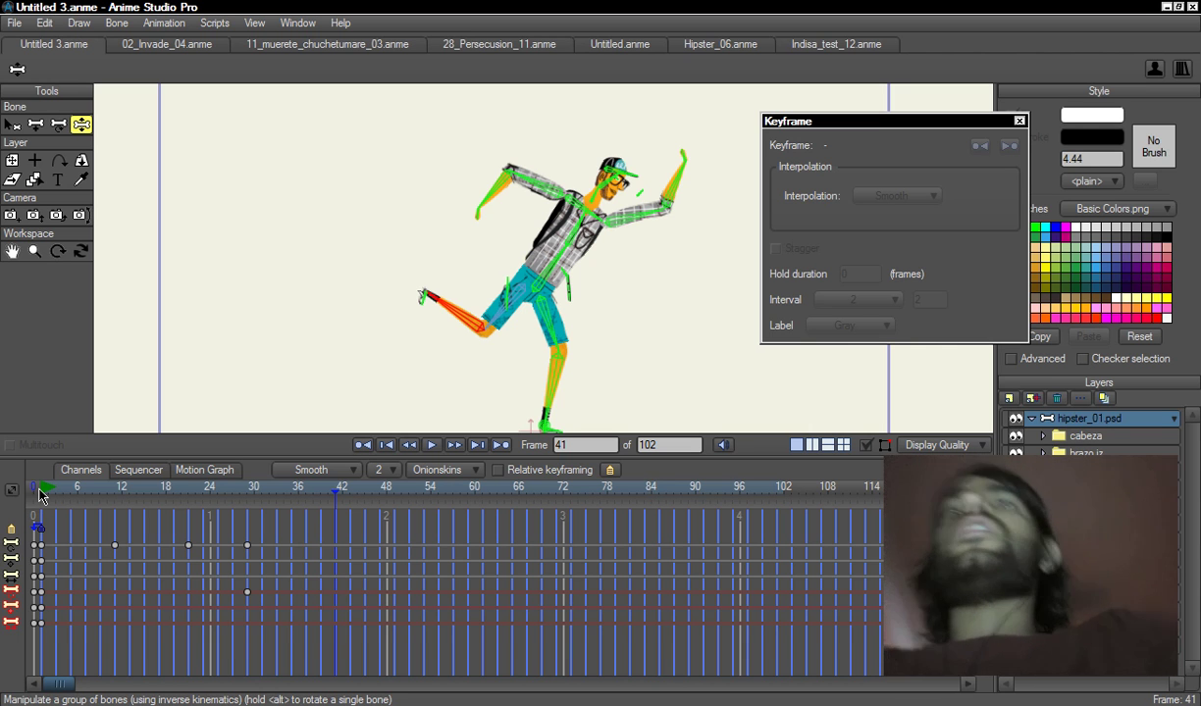
- Check the frame rate in the project settings and close them without changes
click(15, 22)
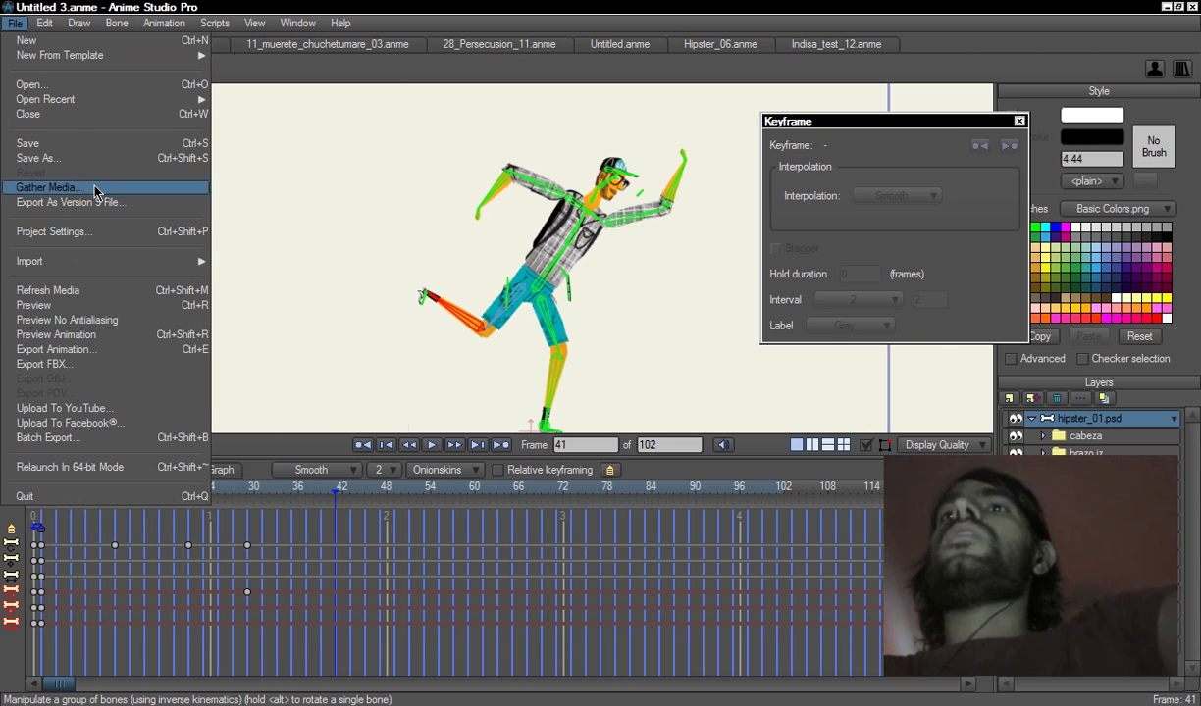
click(120, 233)
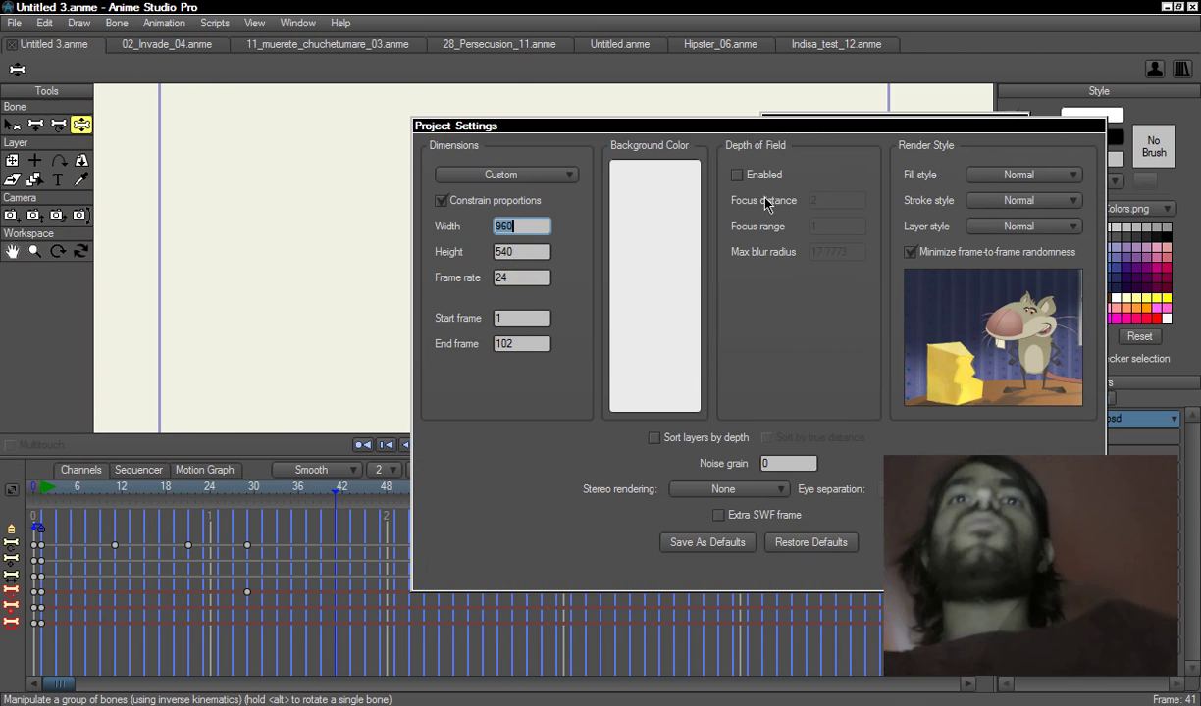
key(Tab)
key(Tab)
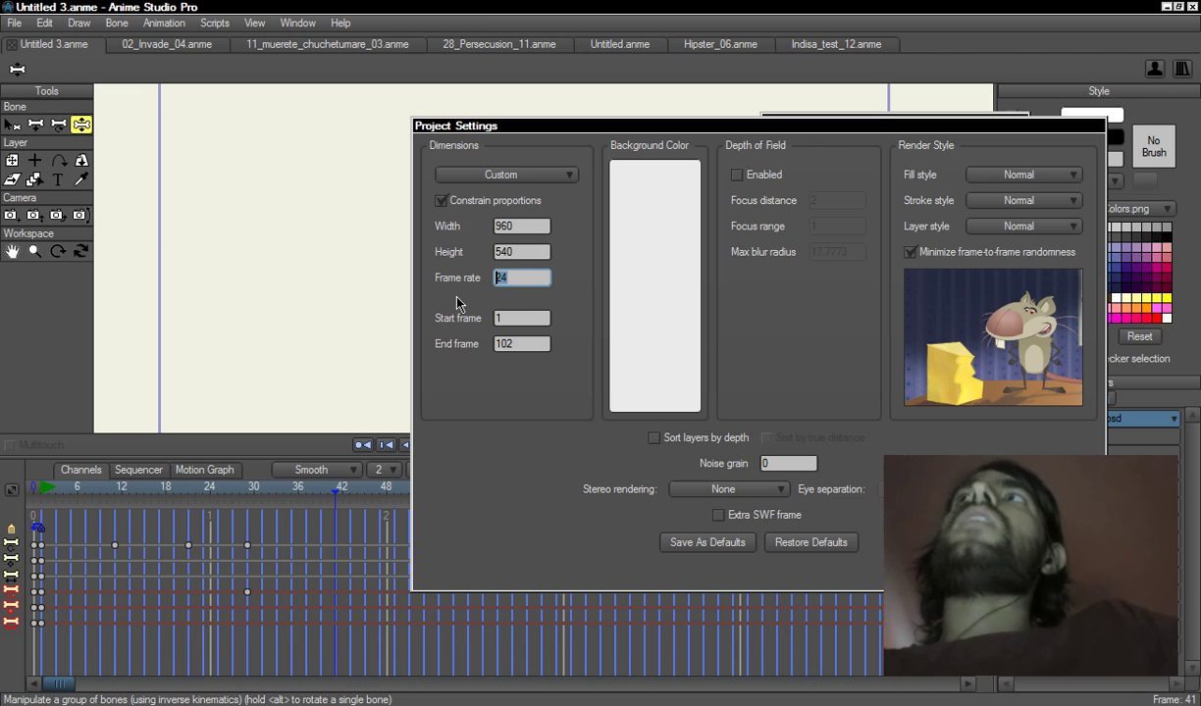
key(Return)
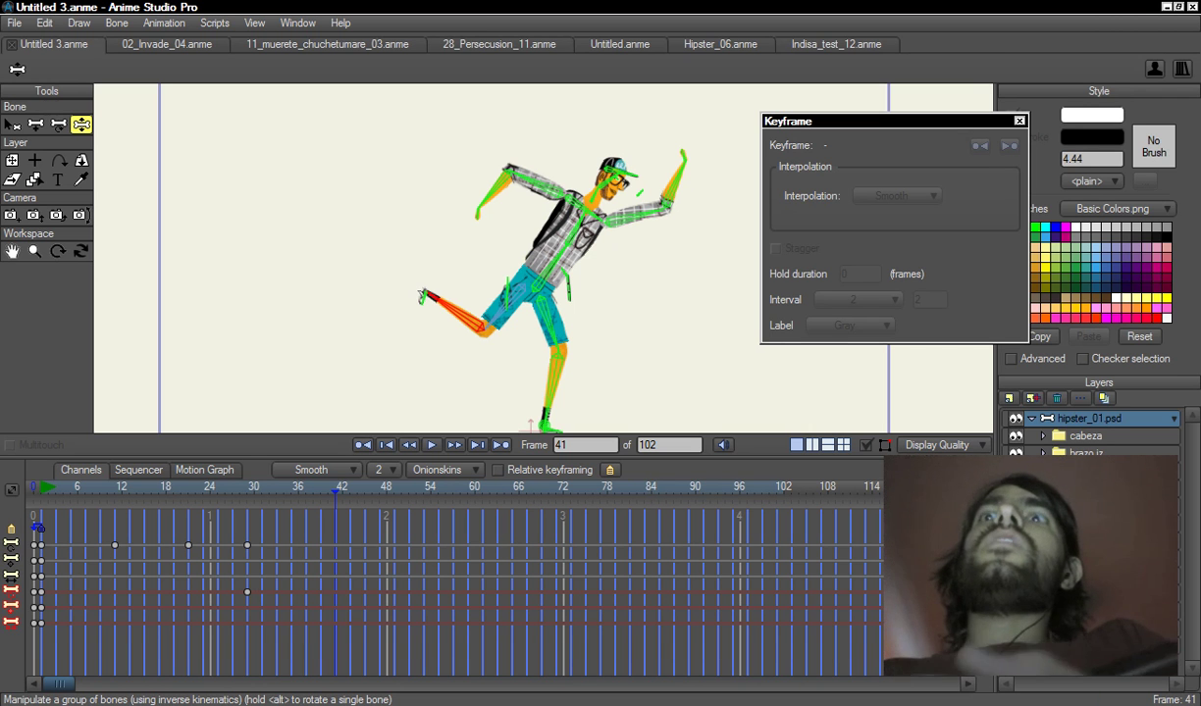
- Switch to the 11_muerete_chuchetumare_03.anme project, go to frame 1, and deselect the monster's bones
click(343, 499)
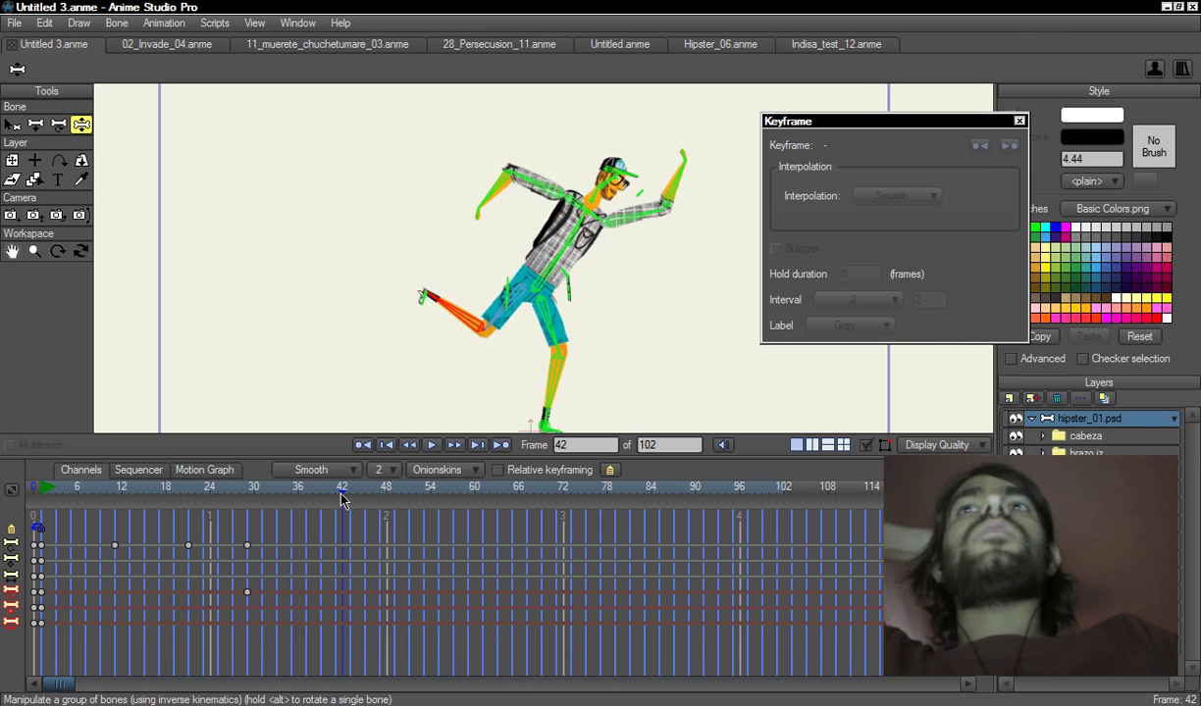
click(197, 45)
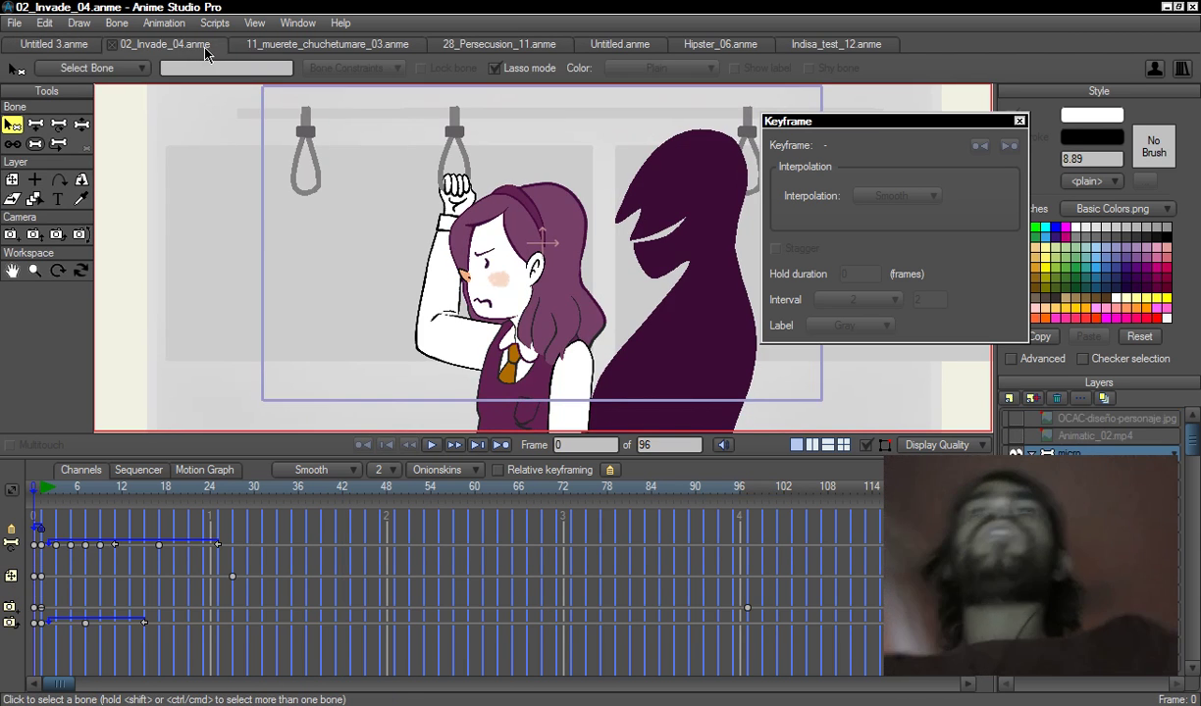
click(327, 44)
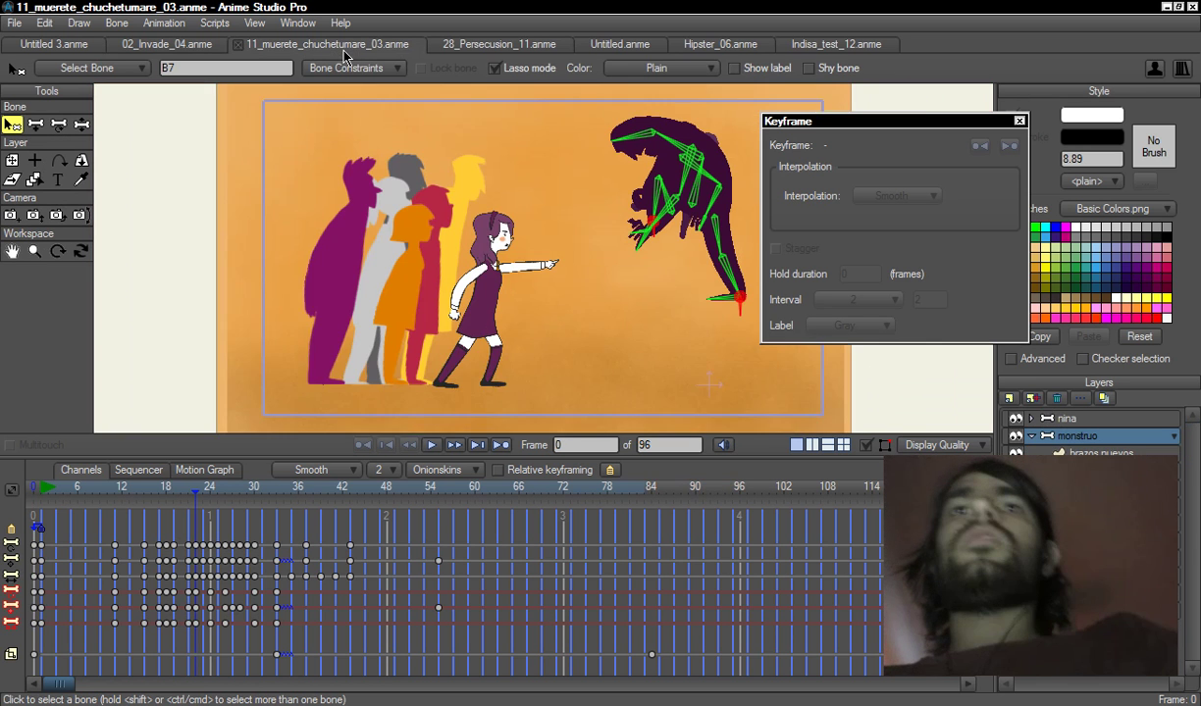
click(42, 491)
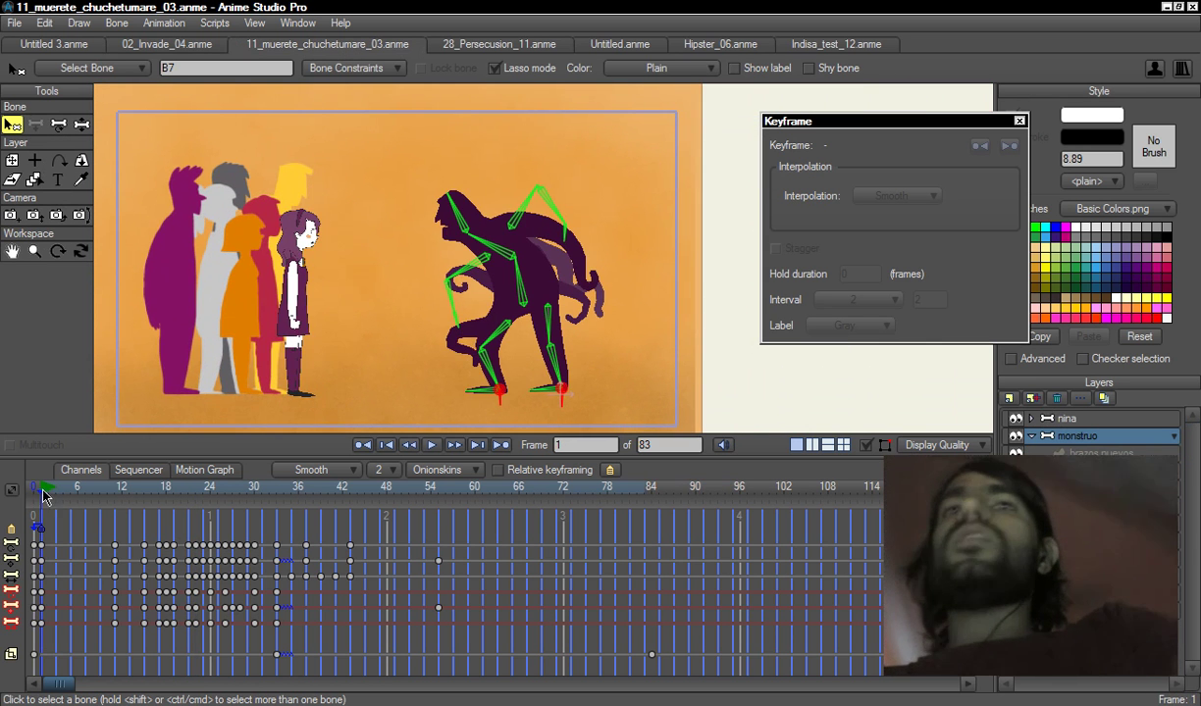
drag(627, 281, 670, 264)
key(Return)
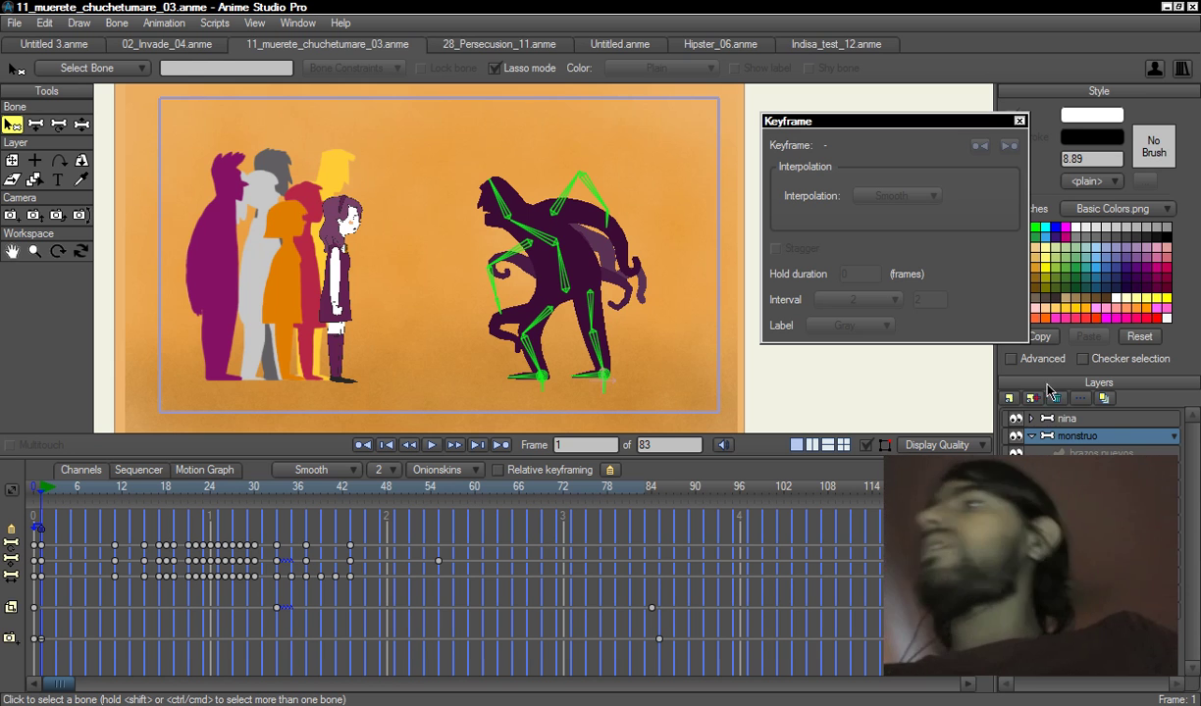
- Select the crowd's bone layer and step forward through the scene from frame 2 to examine its movement on twos
key(shift+a)
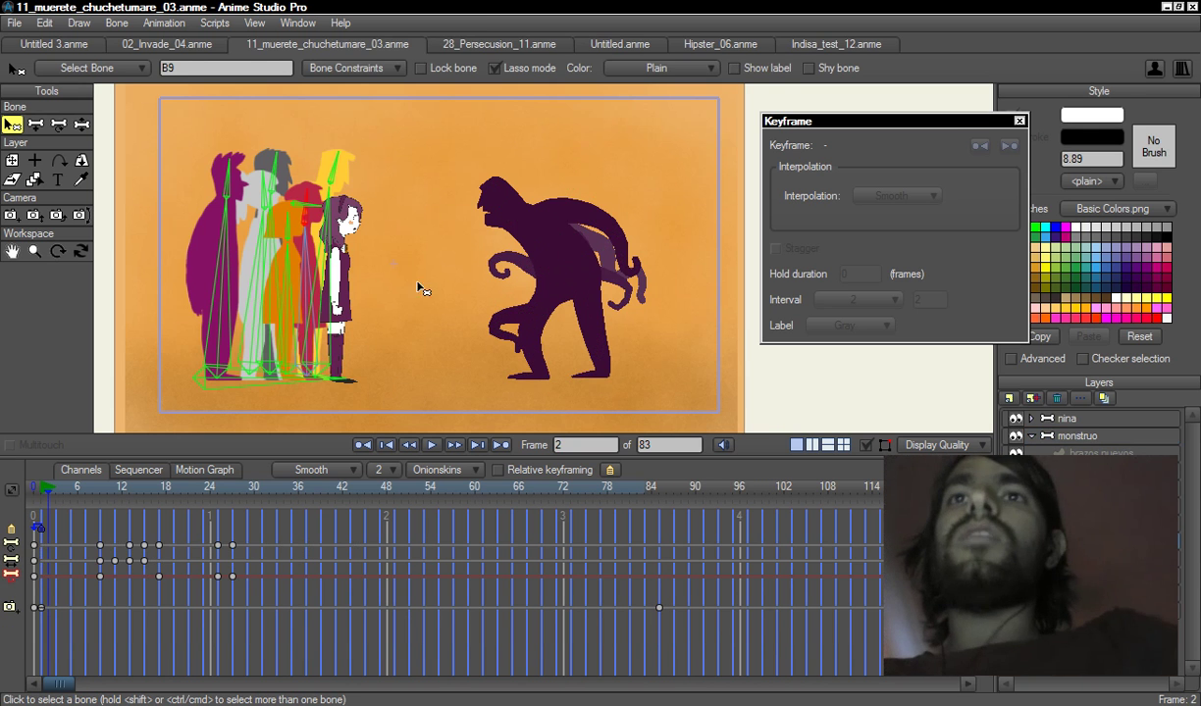
drag(421, 287, 453, 300)
drag(303, 184, 299, 181)
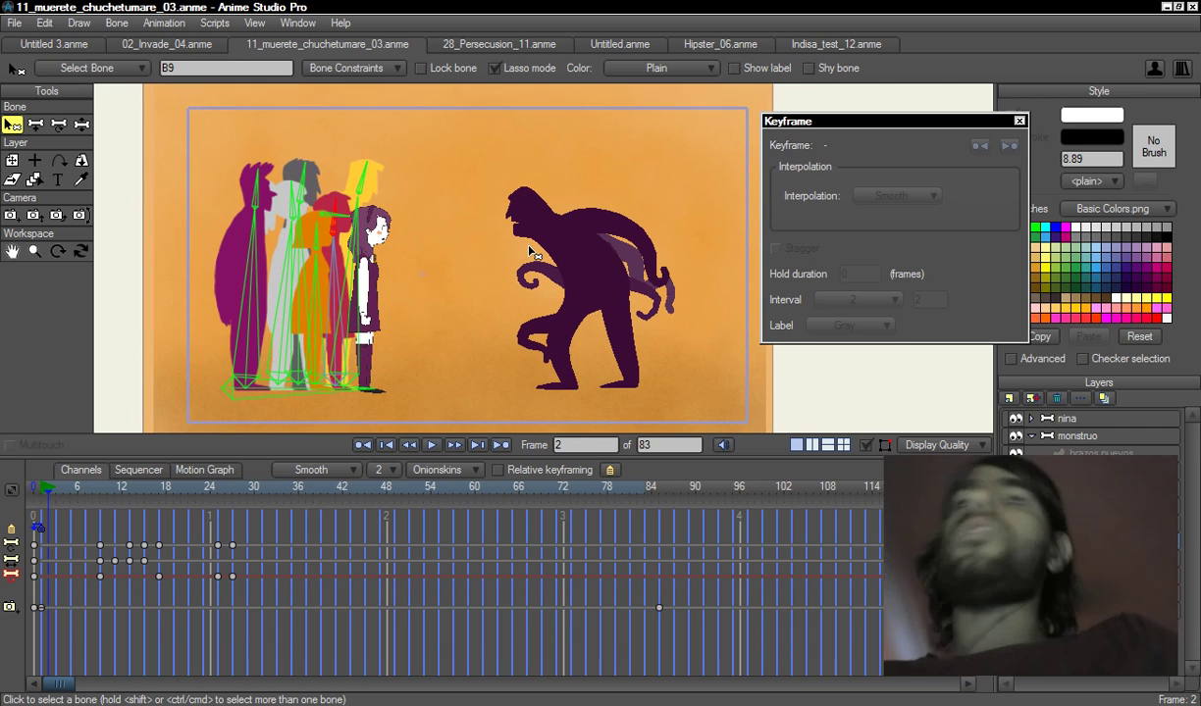
key(Right)
key(Right)
key(Right)
key(Right)
key(Right)
key(Right)
key(ctrl+Right)
key(ctrl+Right)
key(ctrl+Right)
key(ctrl+Right)
key(ctrl+Right)
key(ctrl+Right)
key(ctrl+Right)
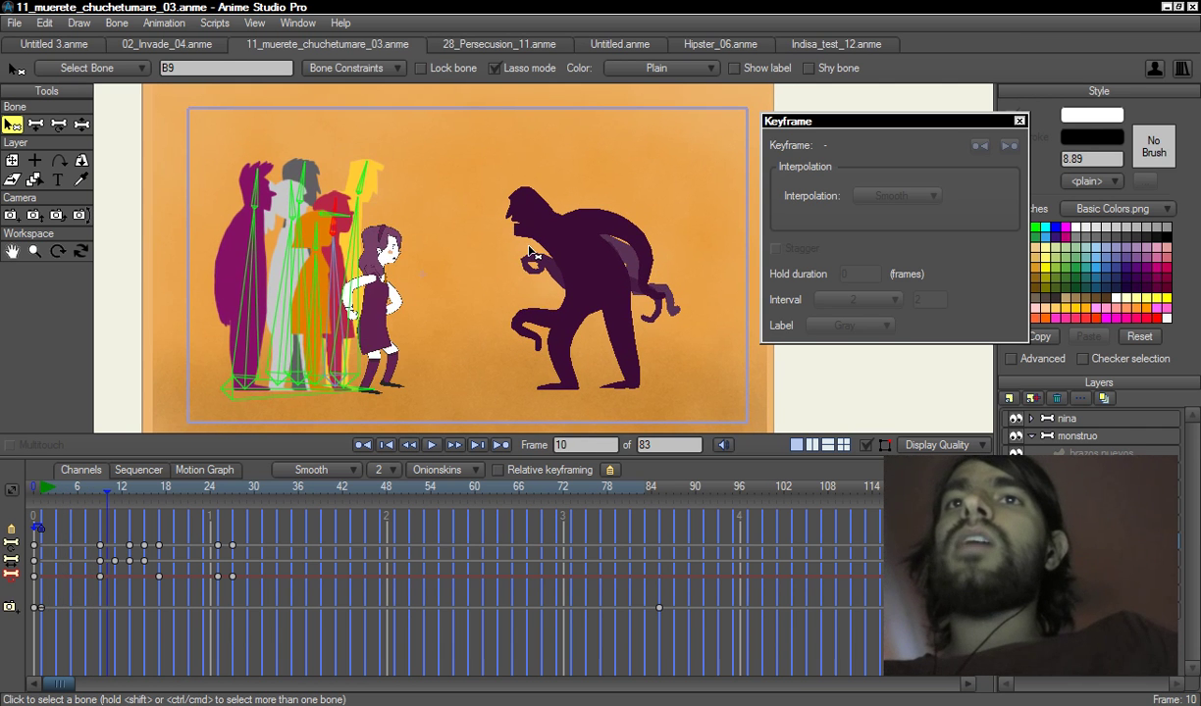
key(ctrl+Right)
key(ctrl+Right)
key(ctrl+Right)
key(ctrl+Right)
key(ctrl+Right)
key(ctrl+Right)
key(ctrl+Right)
key(ctrl+Right)
key(ctrl+Right)
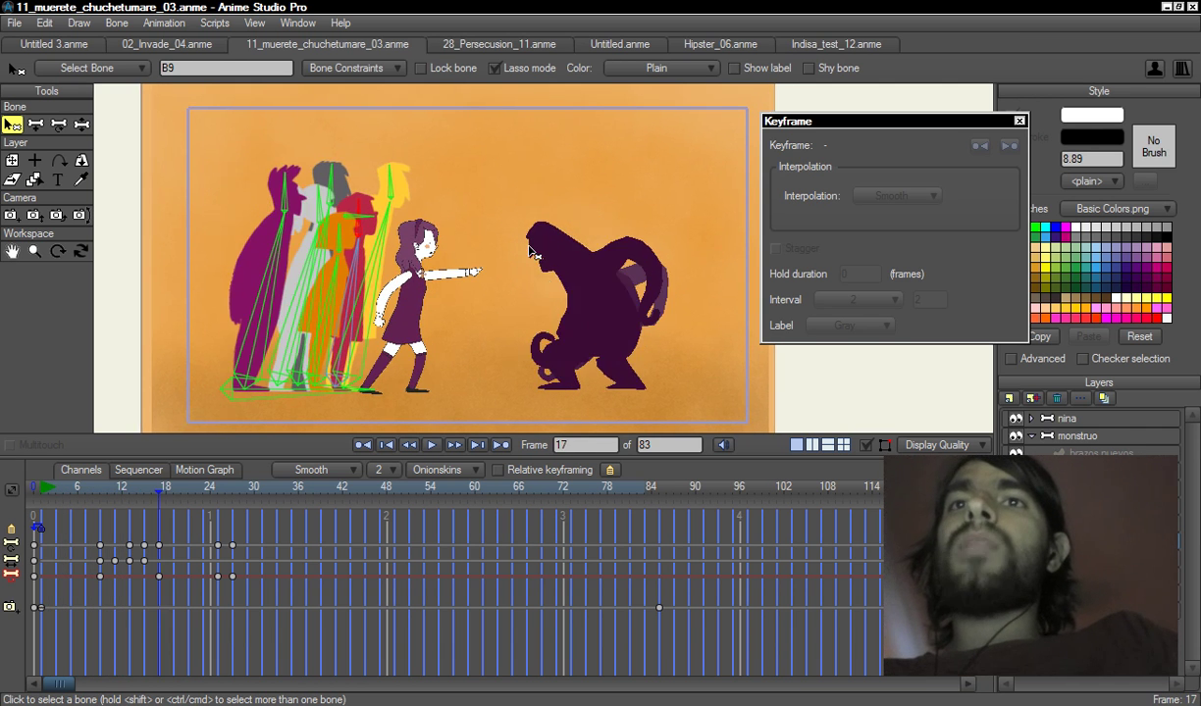
key(ctrl+Right)
key(ctrl+Right)
key(ctrl+Right)
key(ctrl+Right)
key(ctrl+Right)
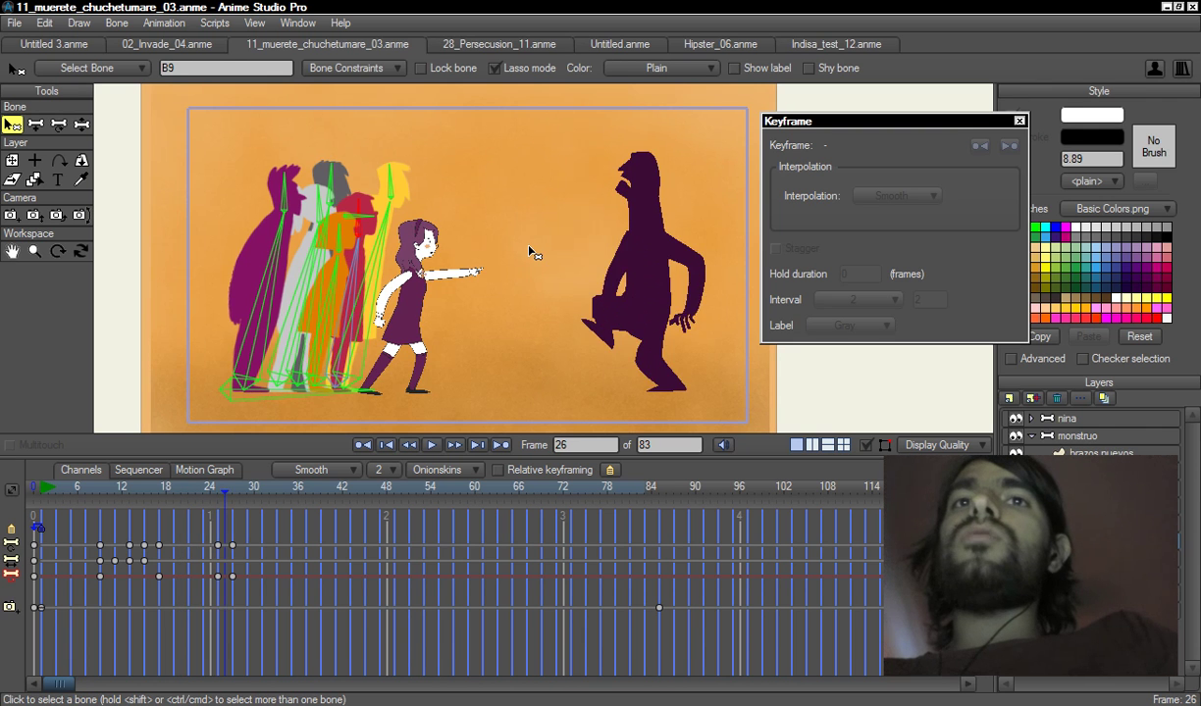
- Select the nina layer, return to frame 10, and advance to frame 12 to inspect her consecutive keyframes
click(1102, 418)
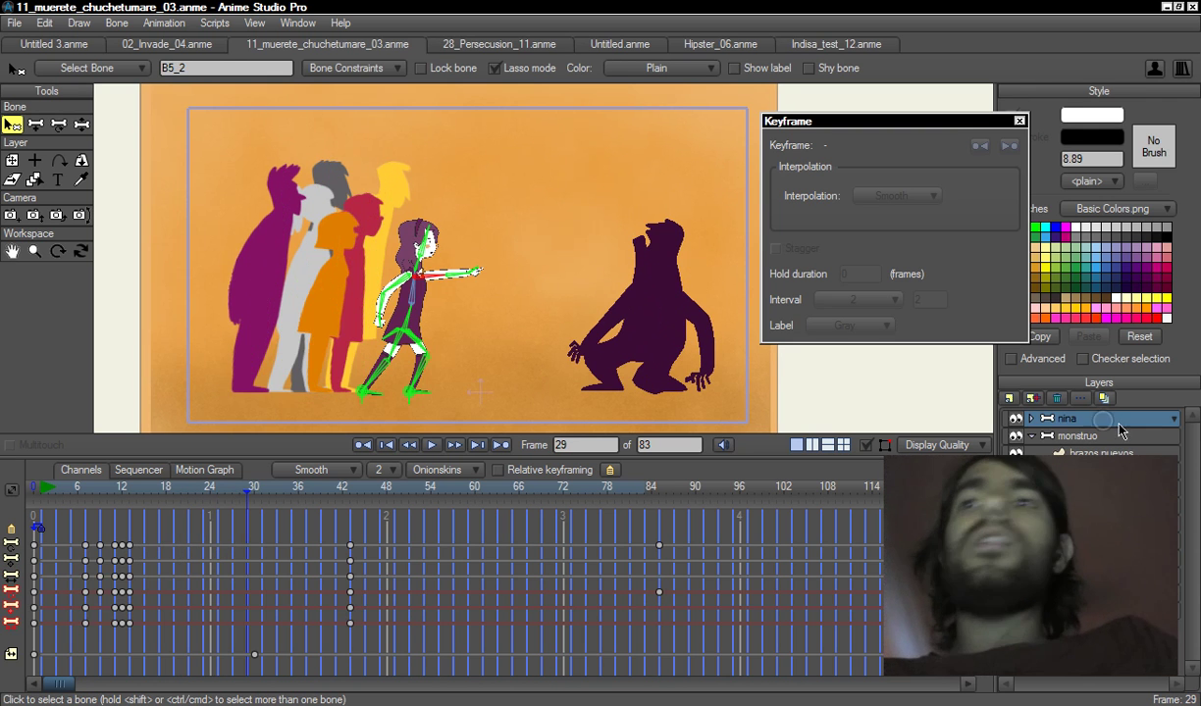
click(98, 488)
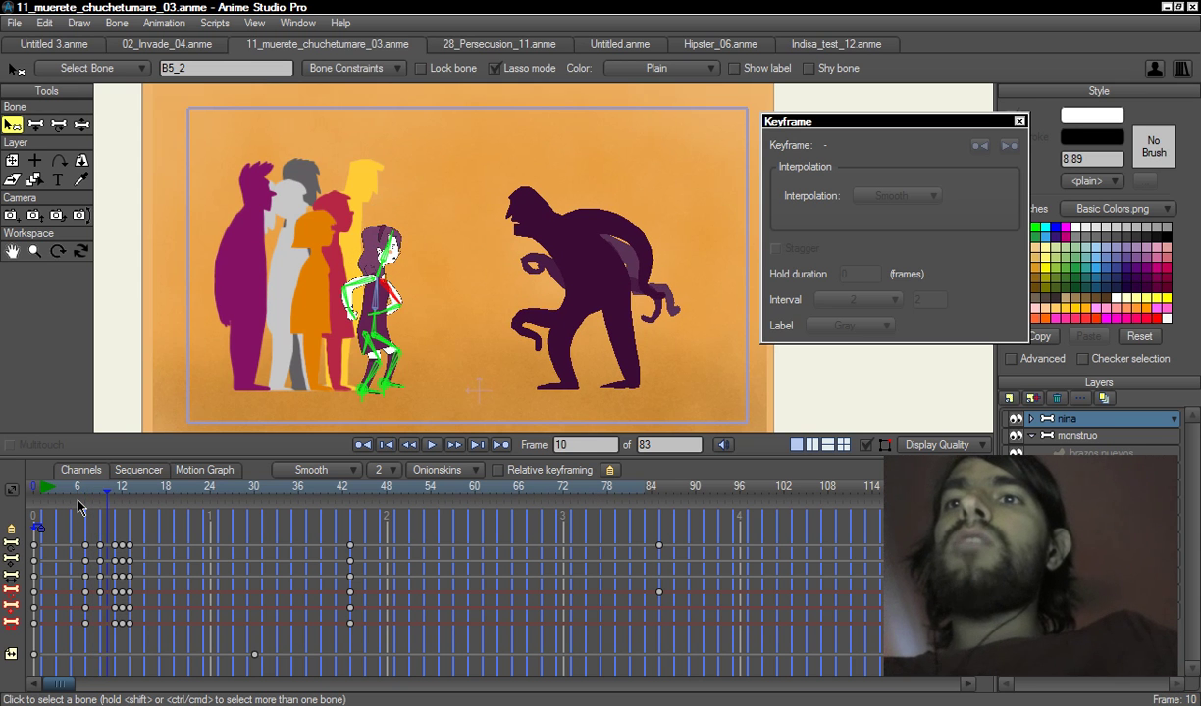
key(ctrl+Right)
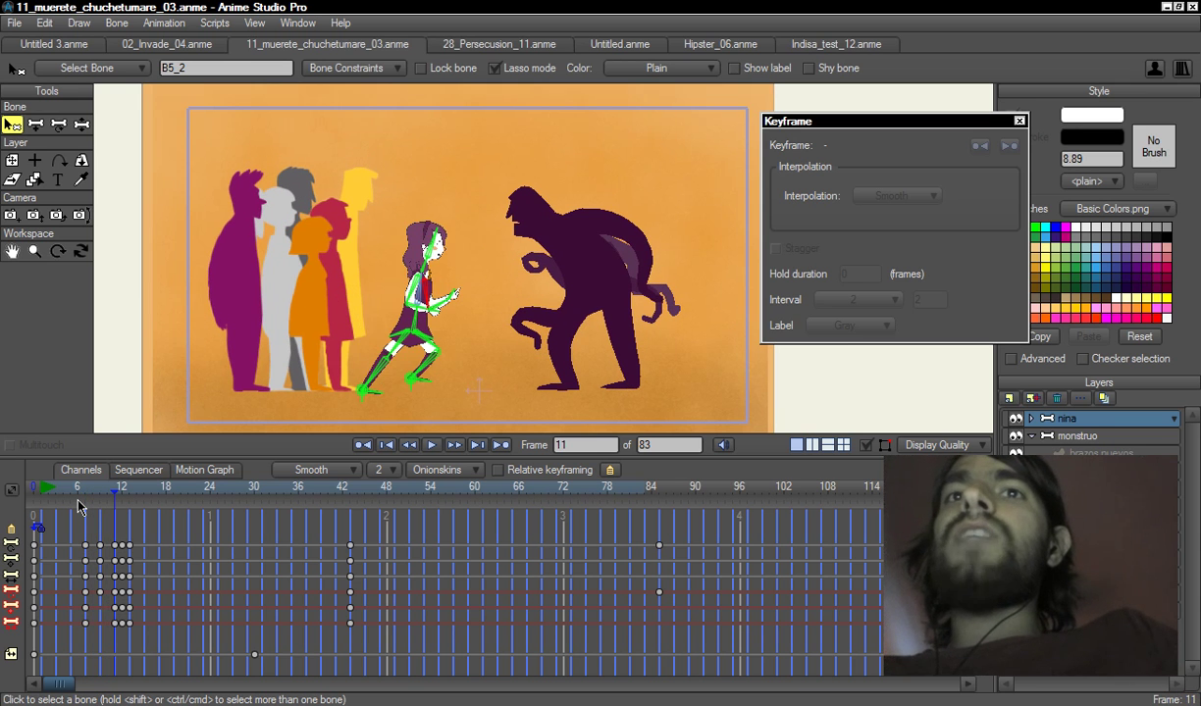
key(ctrl+Right)
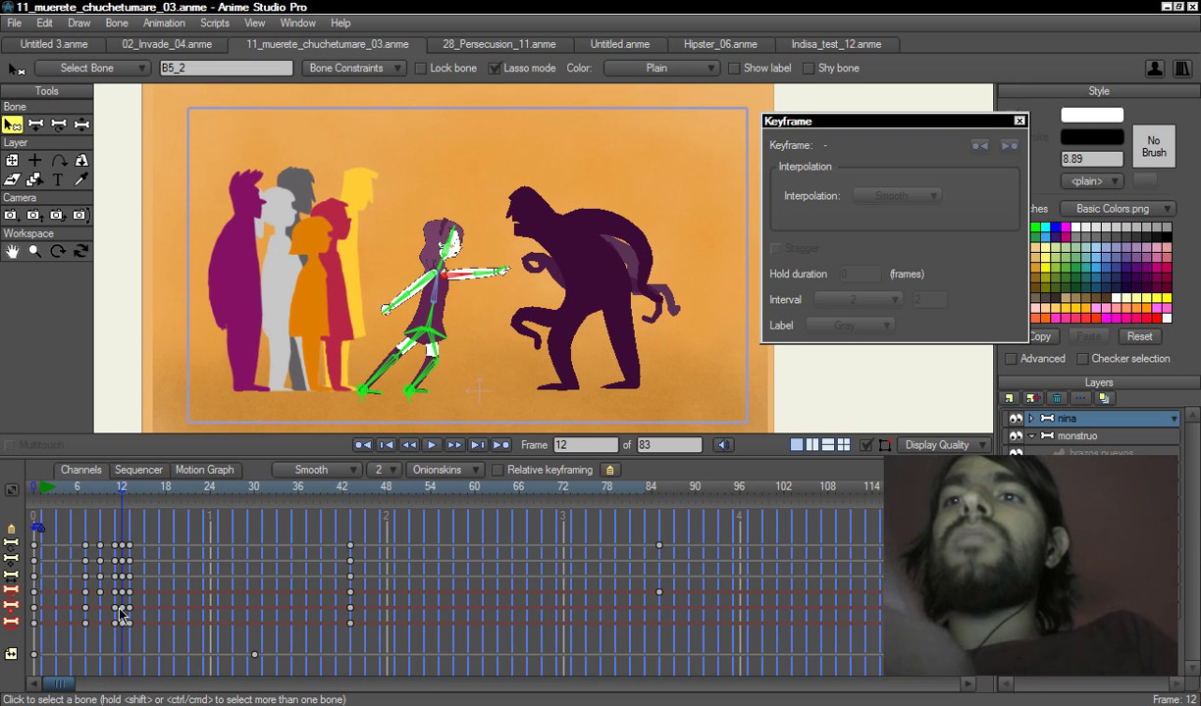
- Step backward and forward through the frames around nina's first keyframes to compare her poses
key(Left)
key(Right)
key(Right)
key(Left)
key(Left)
key(Left)
key(Left)
key(Left)
key(Left)
key(Left)
key(Left)
key(Right)
key(Right)
key(Right)
key(Right)
key(Right)
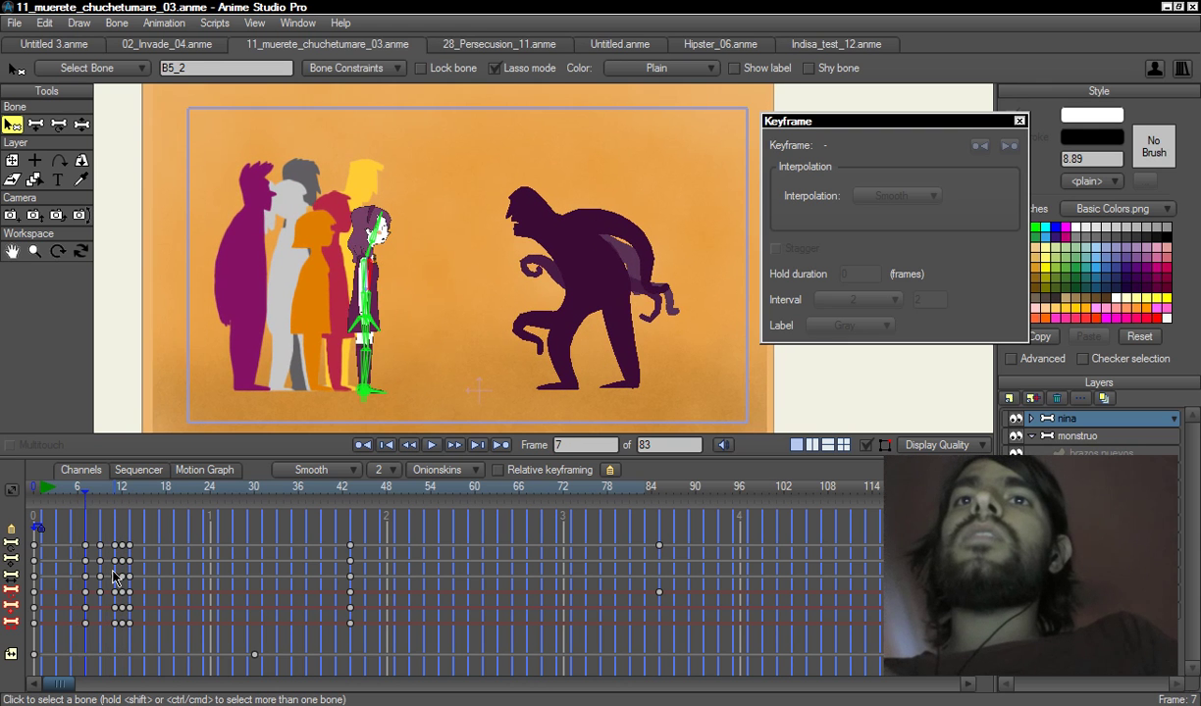
- Advance through nina's keyframes at frames 11, 12 and 13 to examine her fast pointing movement on ones
key(ctrl+Right)
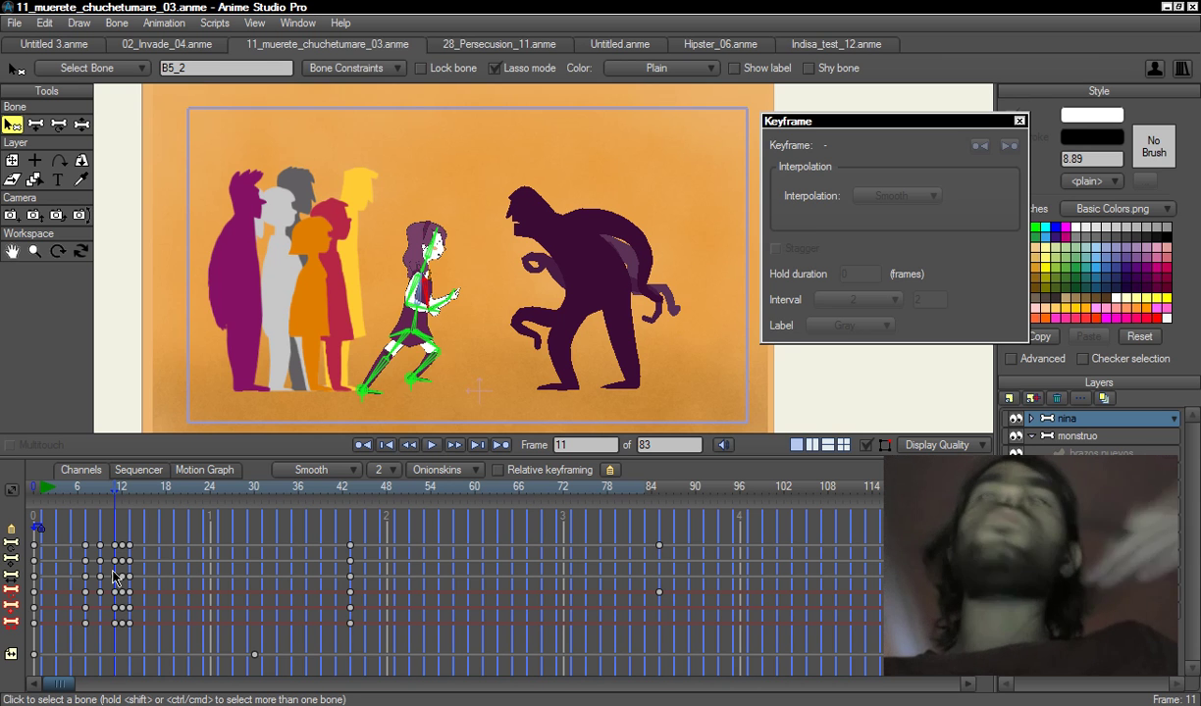
key(ctrl+Right)
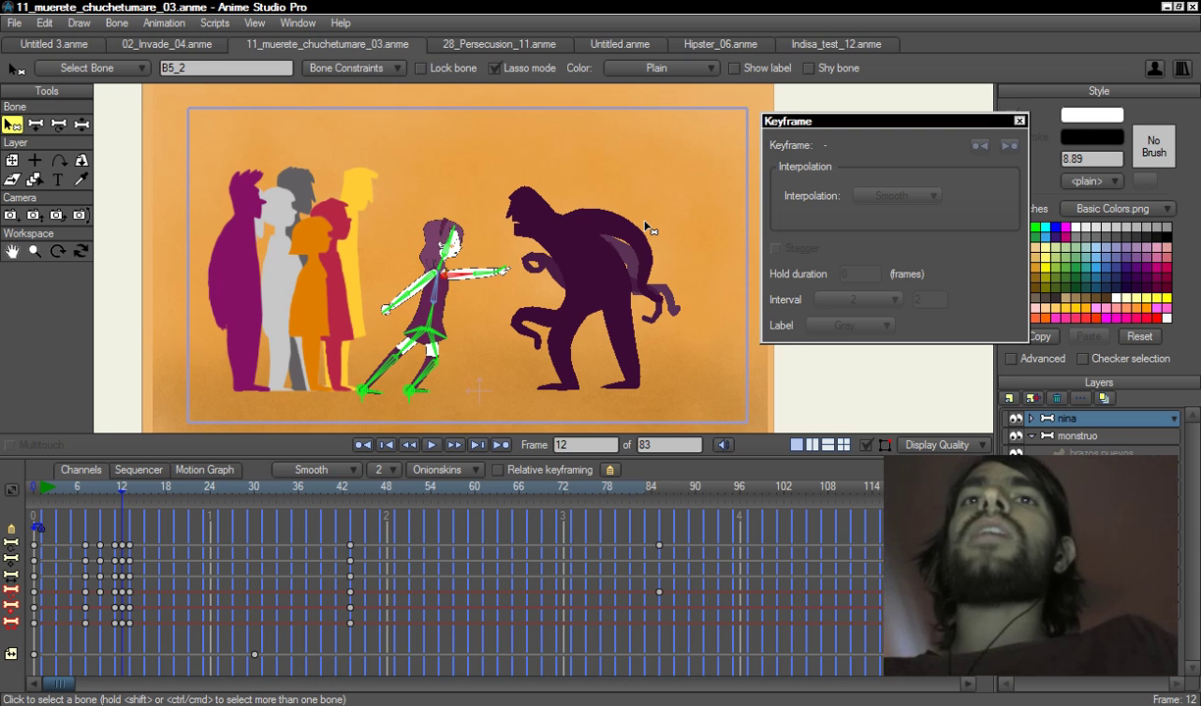
key(ctrl+Right)
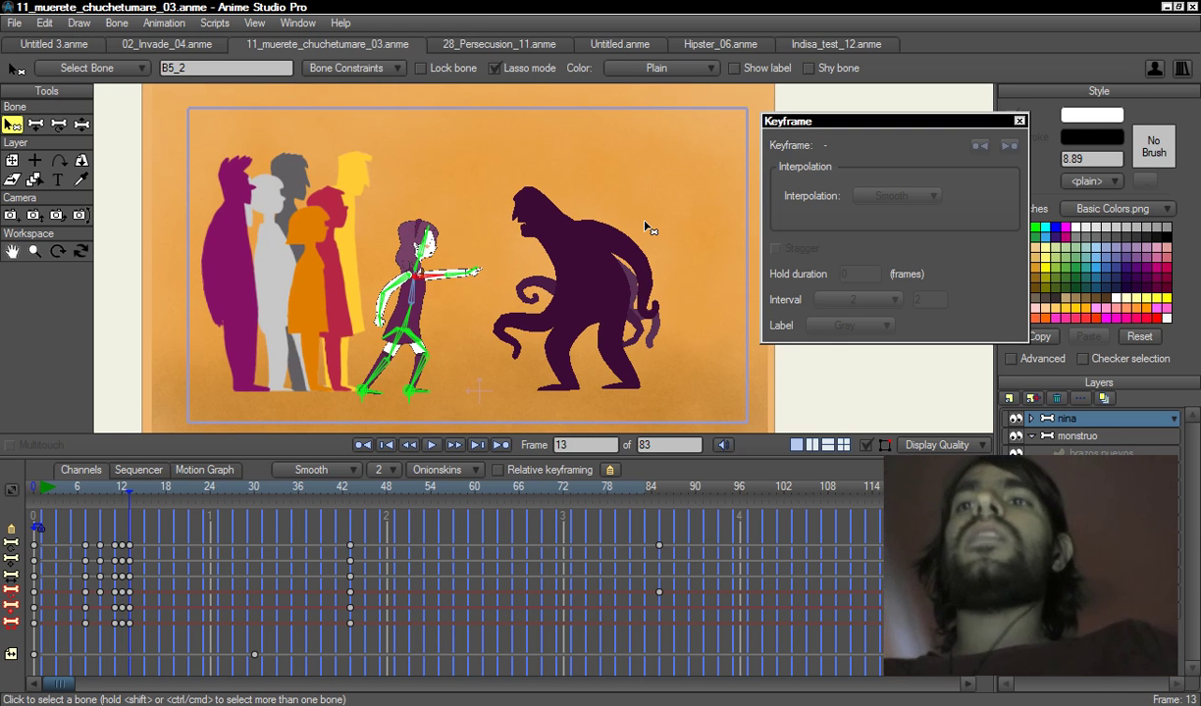
- Play the scene twice from the beginning to review nina's pointing movement and the monster's reaction
click(48, 496)
key(space)
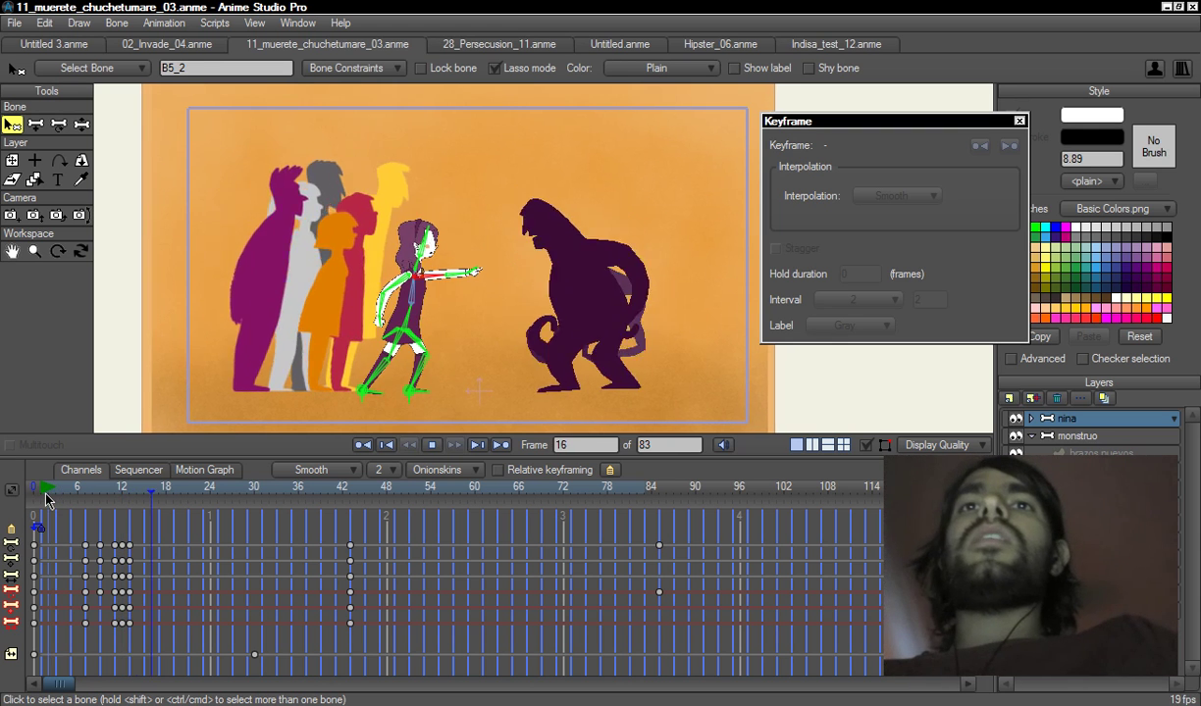
key(space)
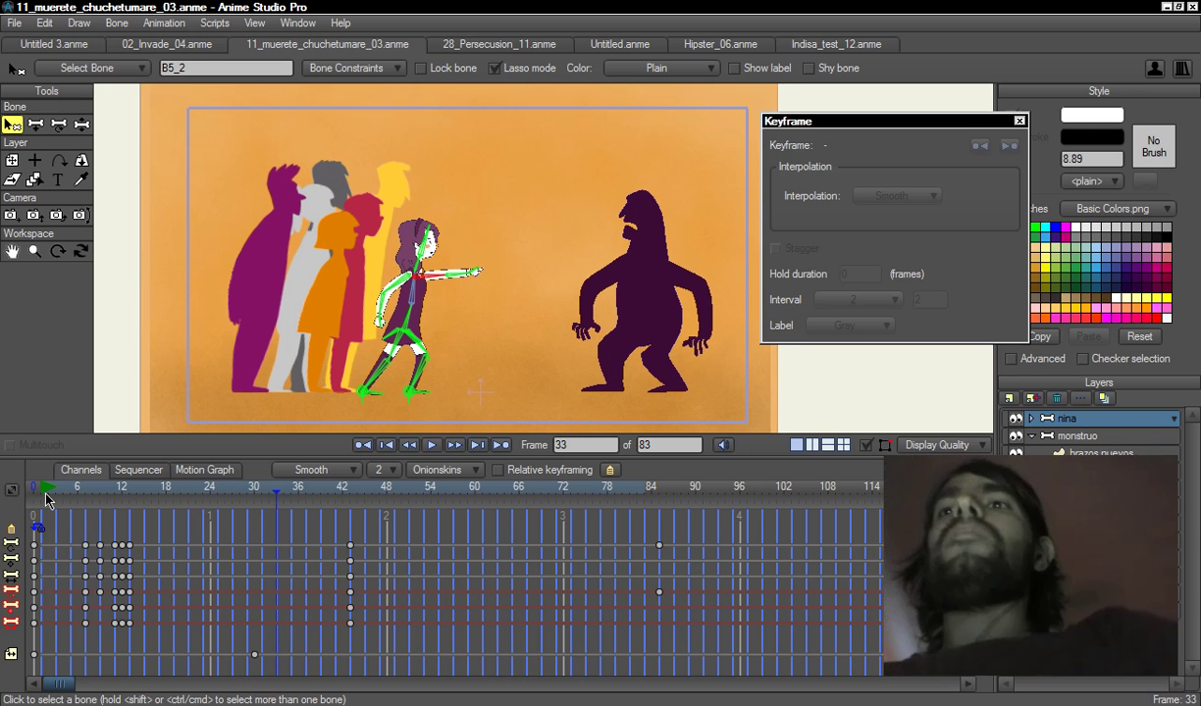
click(46, 500)
key(space)
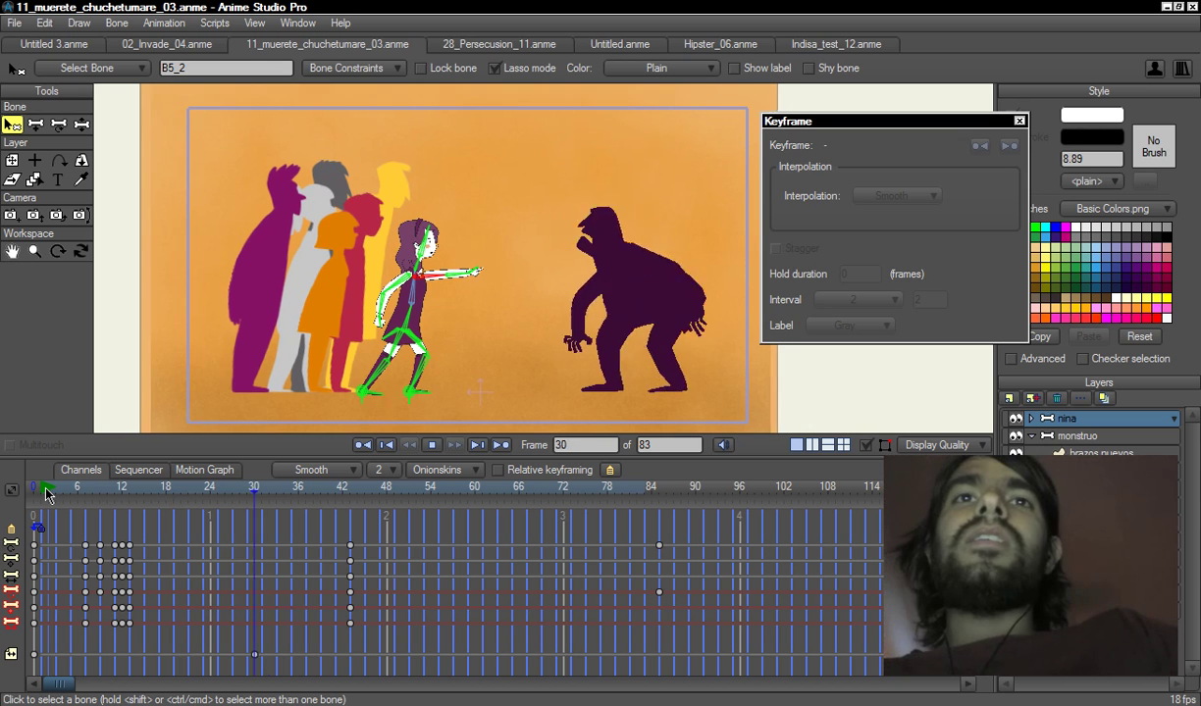
key(space)
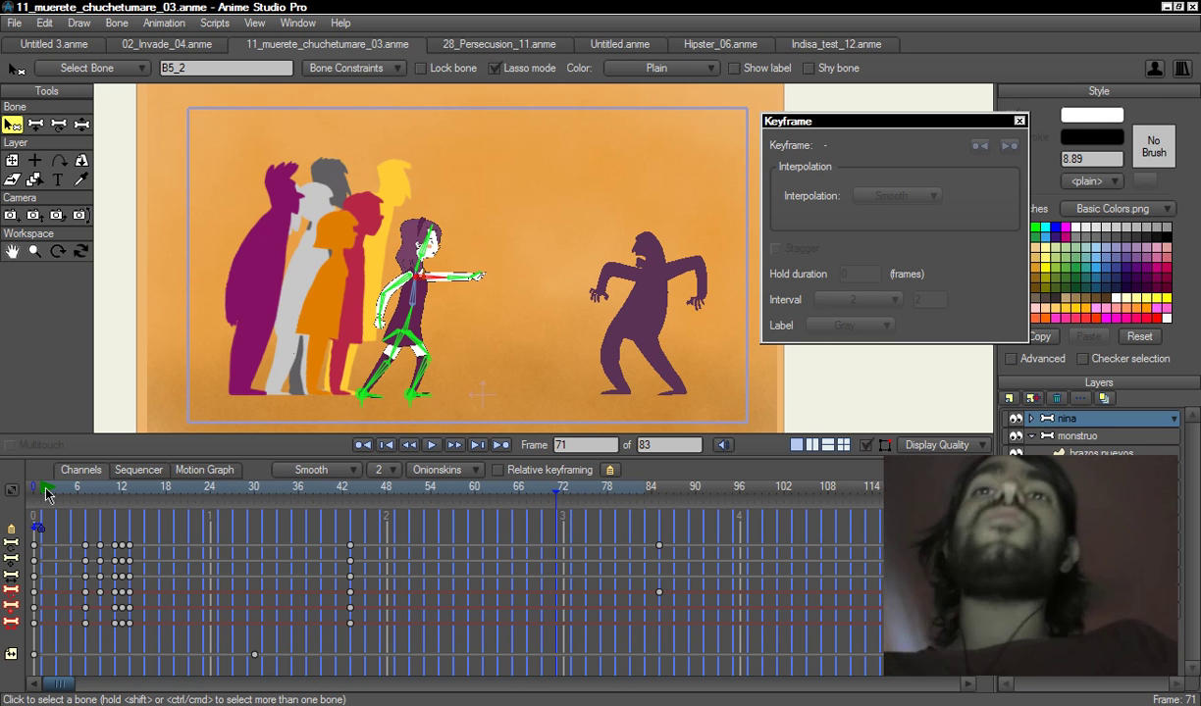
- Select the monstruo layer, return to frame 2, and play the scene to review the monster's keyframes
click(1096, 435)
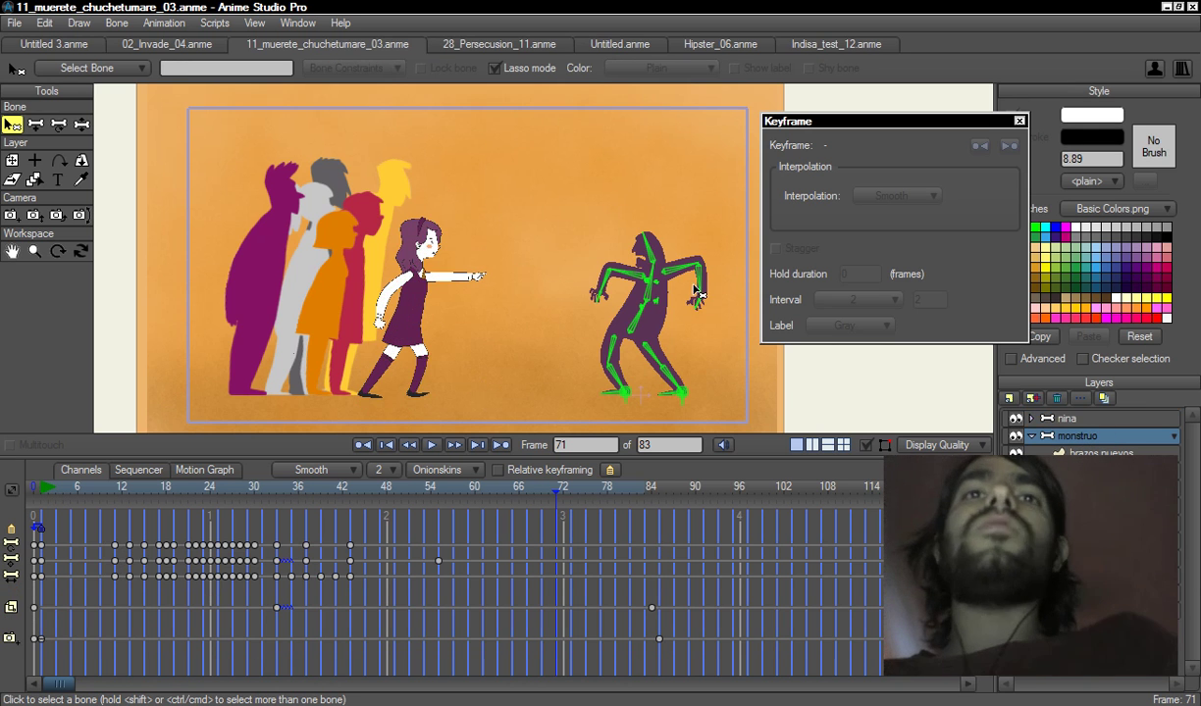
drag(694, 286, 684, 300)
drag(82, 492, 54, 496)
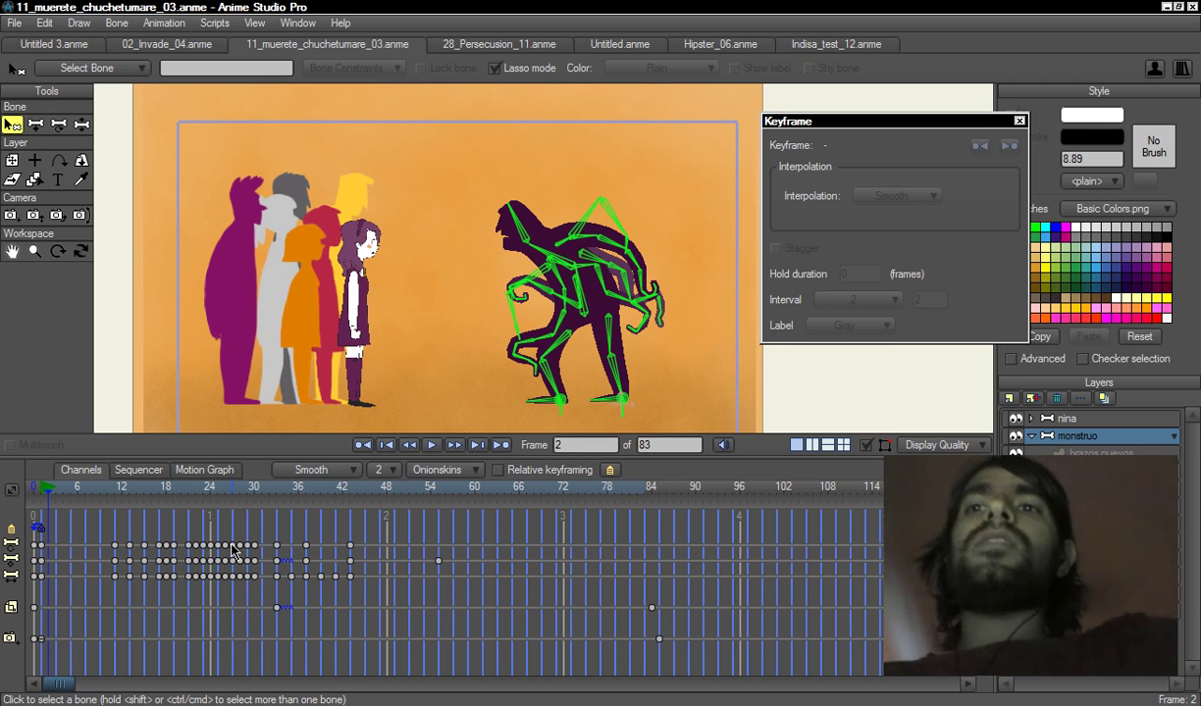
key(space)
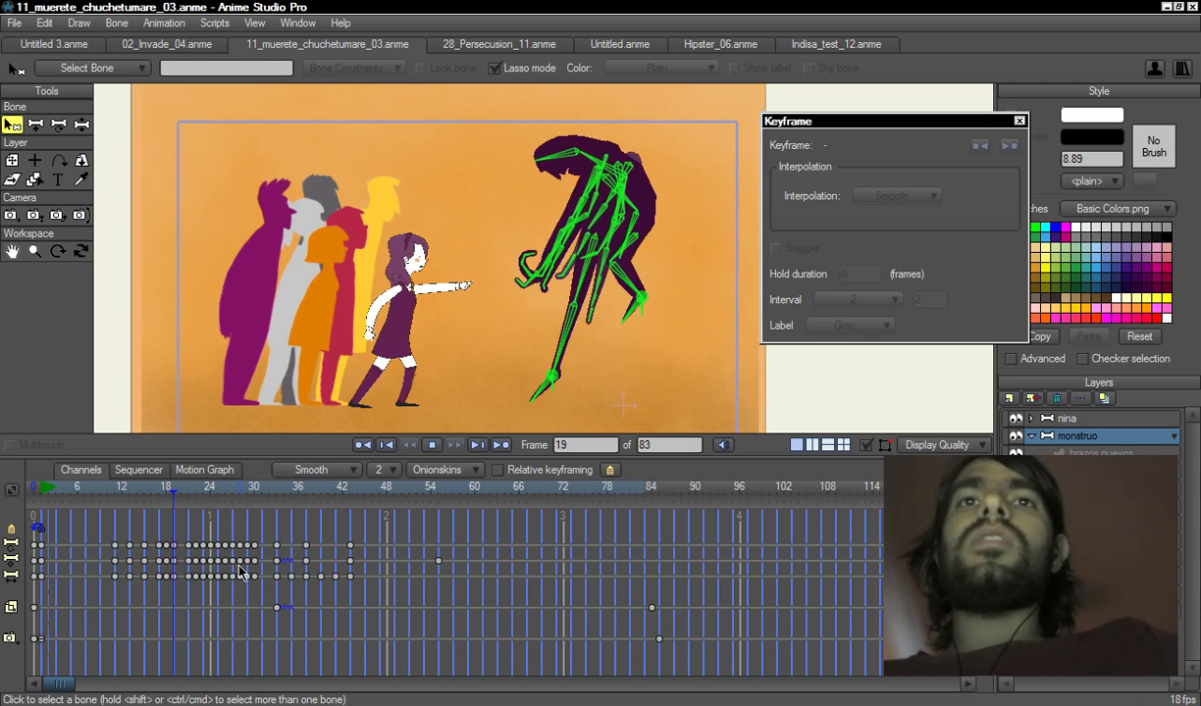
key(space)
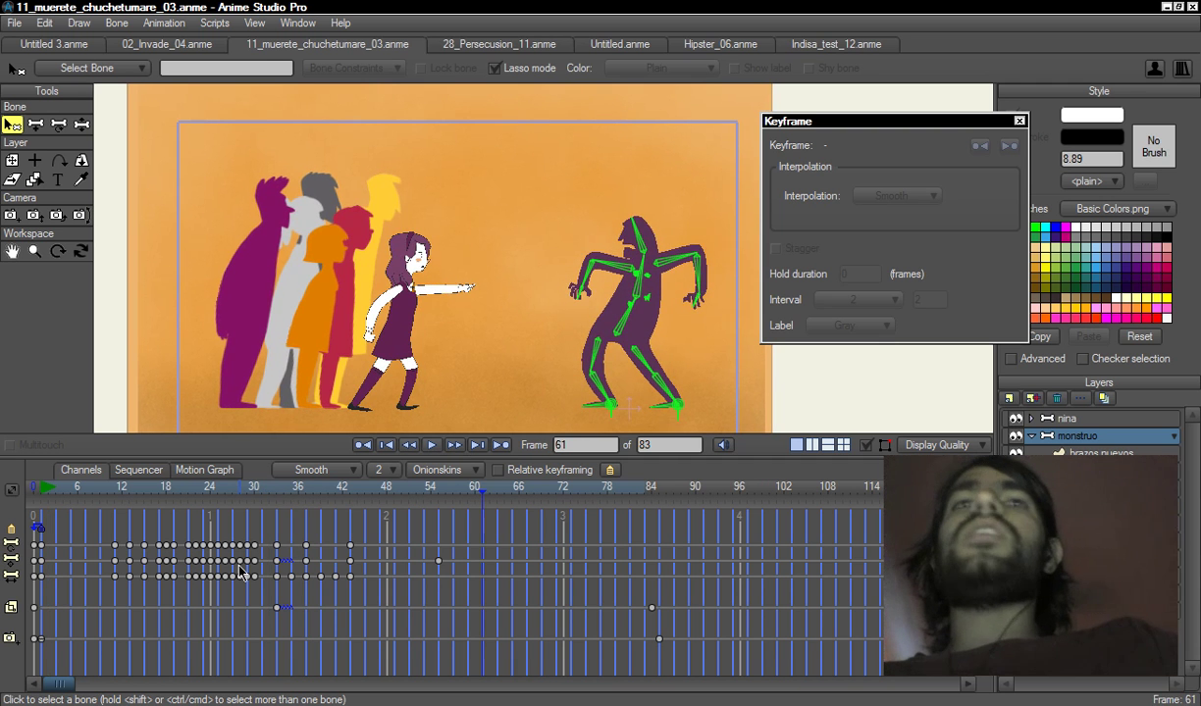
- Step through the monster's keyframes from around frame 12 to frame 19 to examine its jumping poses
click(116, 489)
key(Right)
key(Right)
key(Right)
key(Right)
key(Right)
key(Right)
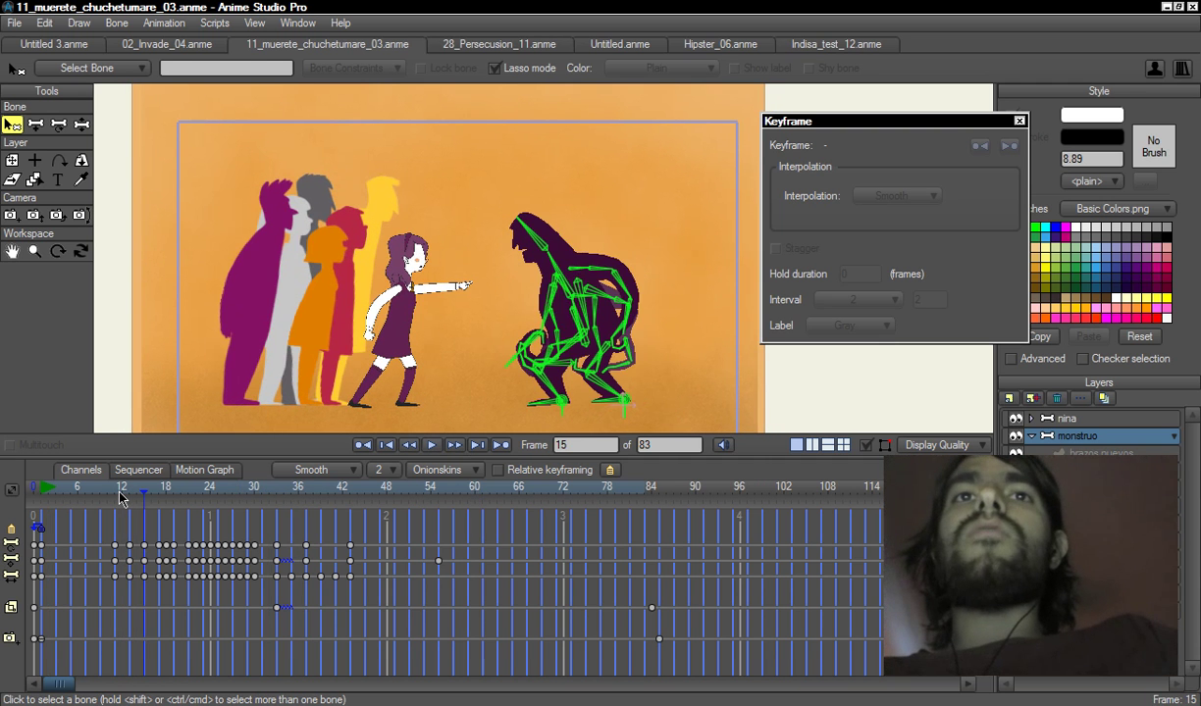
key(Right)
key(Right)
key(Right)
key(Right)
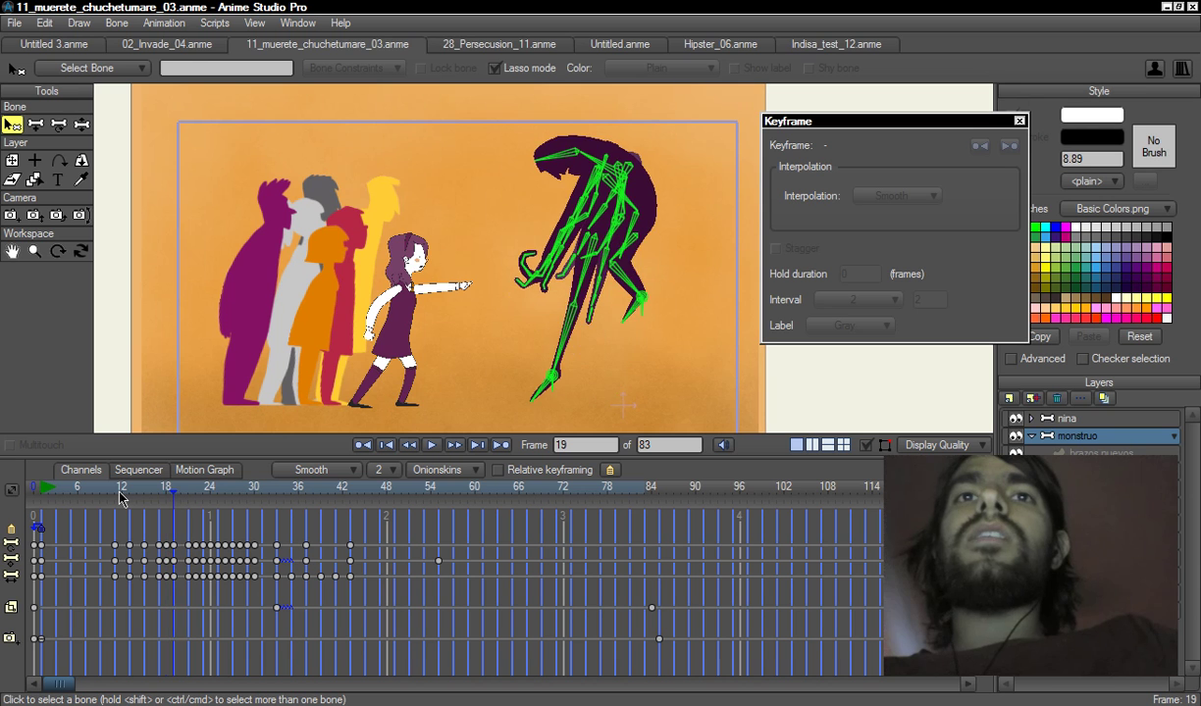
- Step forward and backward between frames 19 and 24 to compare the monster's poses on ones and twos
key(Right)
key(Right)
key(Right)
key(Left)
key(Left)
key(Right)
key(Right)
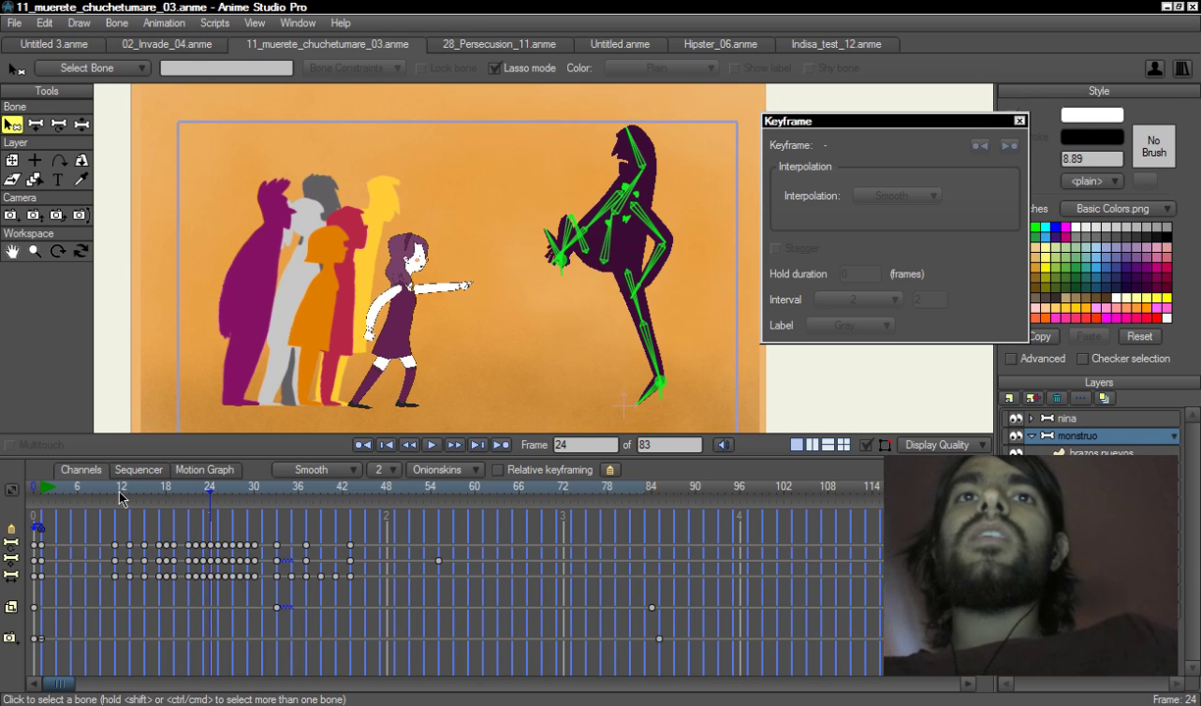
- Advance from frame 24 to frame 31 to examine the monster's landing poses, and return to the scene's early frames
key(Right)
key(Right)
key(Right)
key(Right)
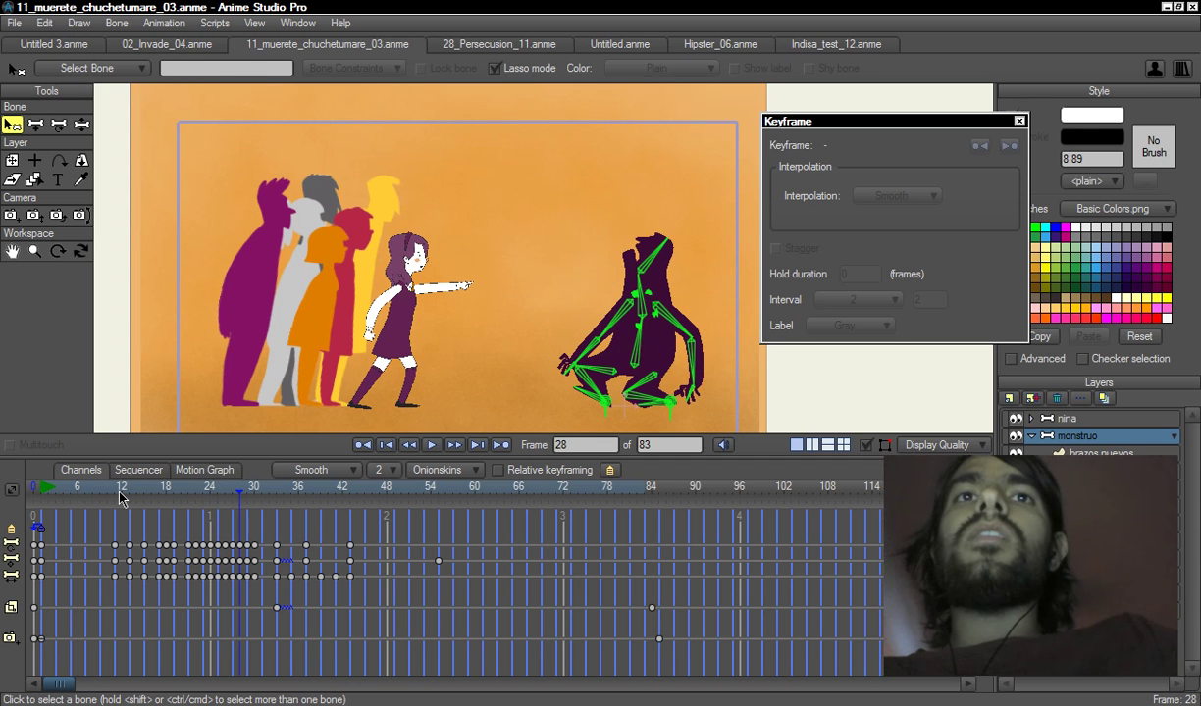
key(Right)
key(Right)
key(Right)
key(Right)
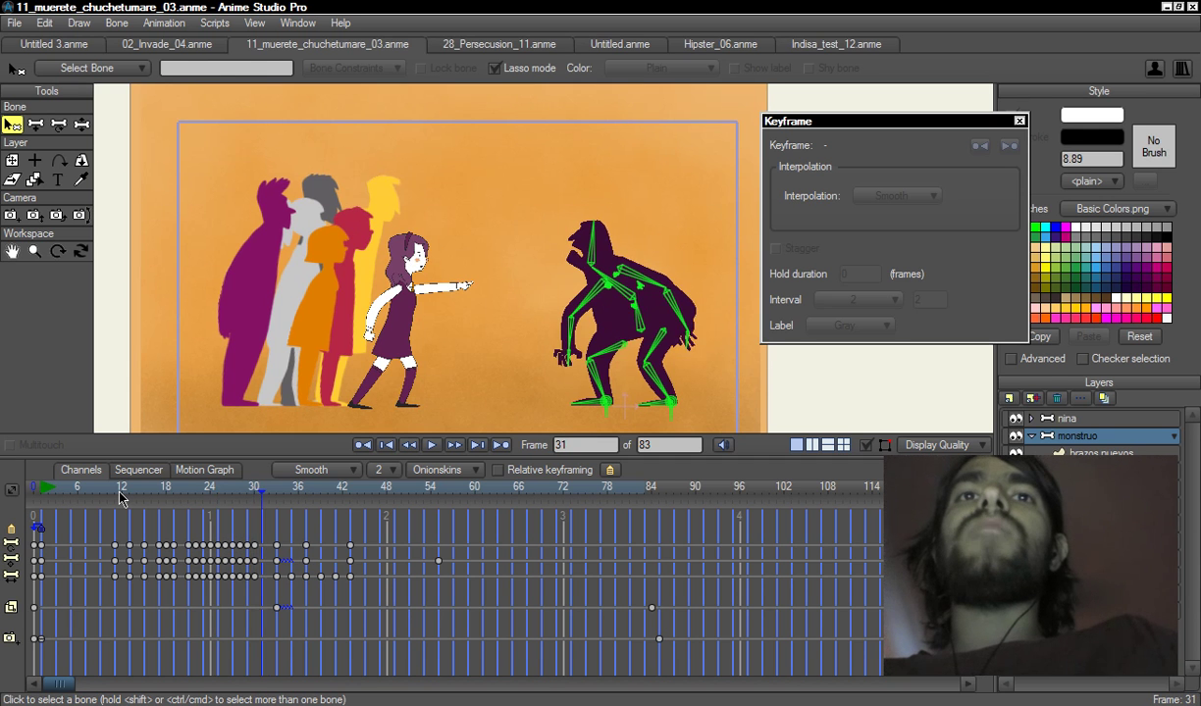
click(119, 498)
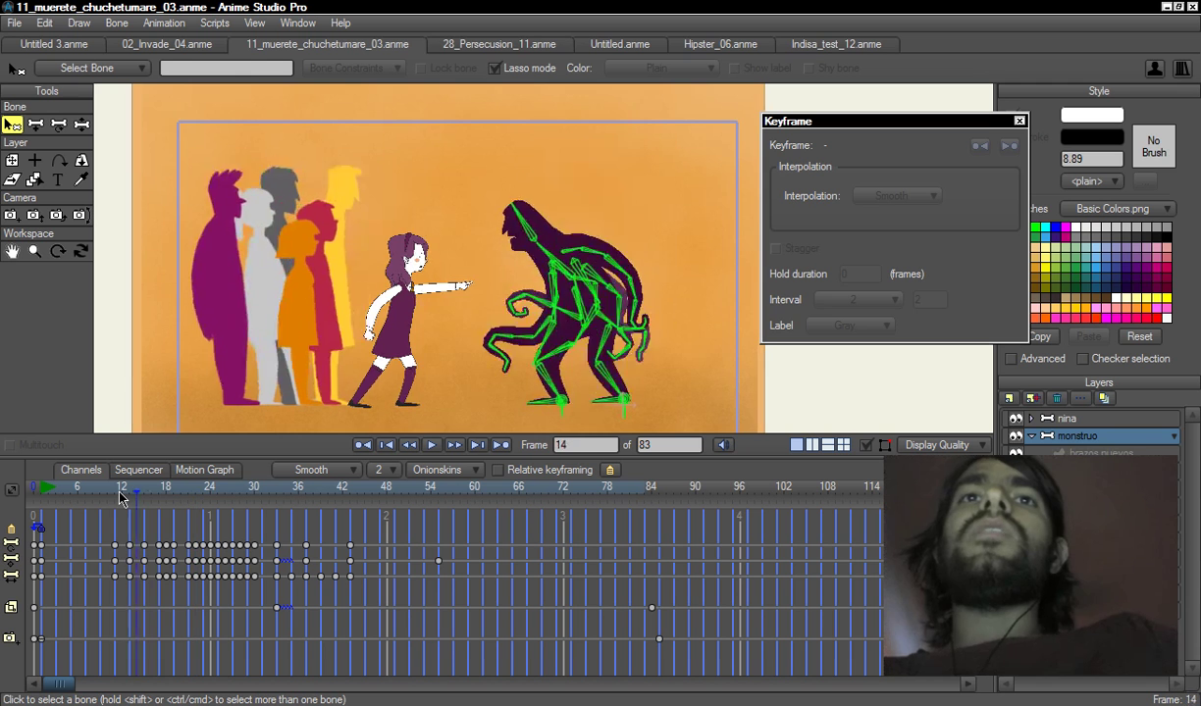
scroll(651, 249, down, 1)
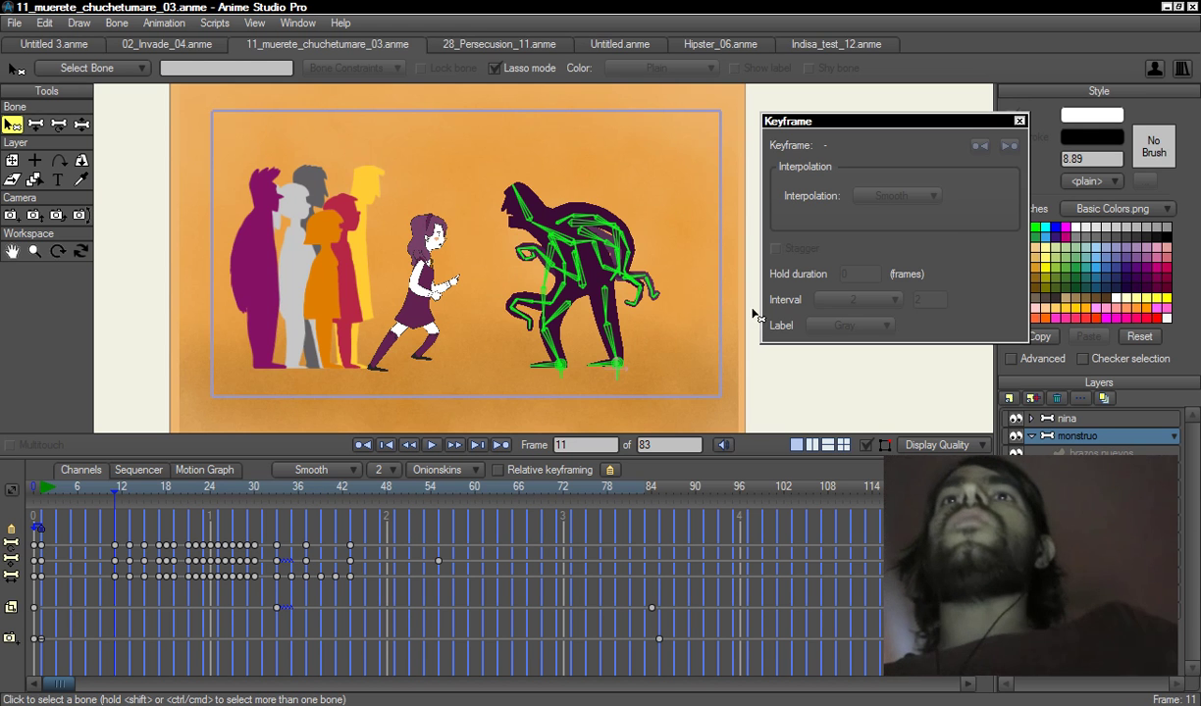
- Switch to the 28_Persecusion_11.anme document and hide the 28_persecusion.mov layer
click(530, 47)
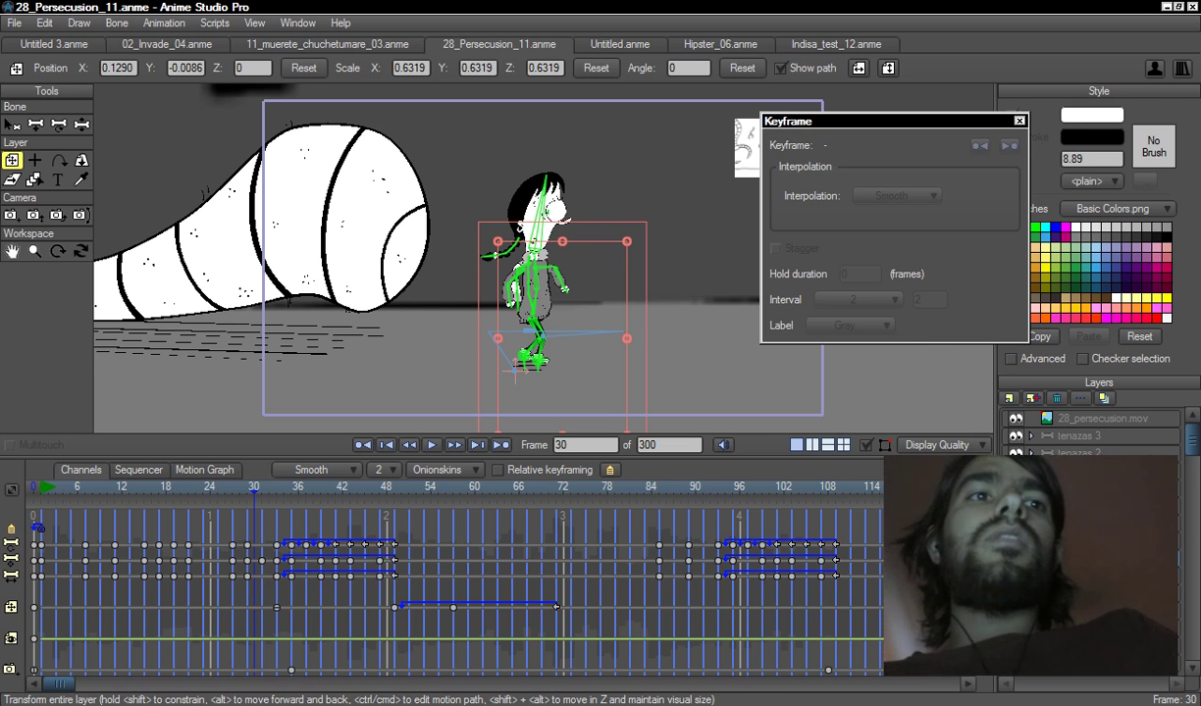
click(1128, 461)
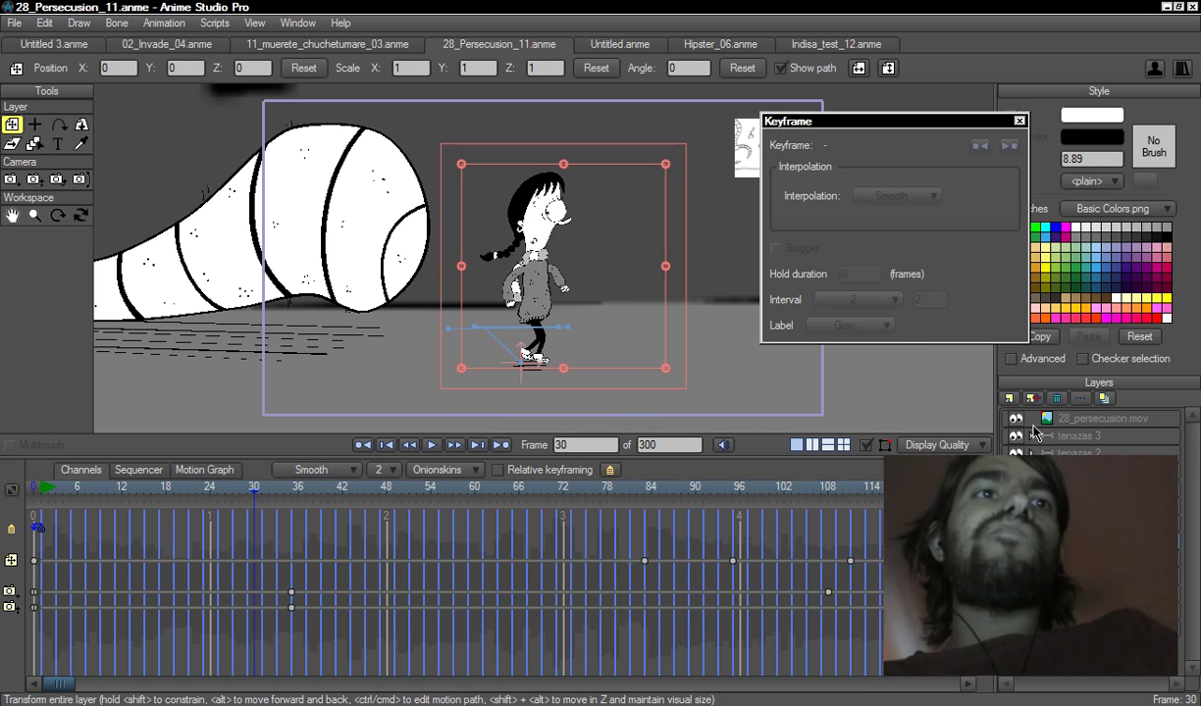
click(1015, 418)
drag(714, 352, 692, 304)
drag(756, 284, 674, 281)
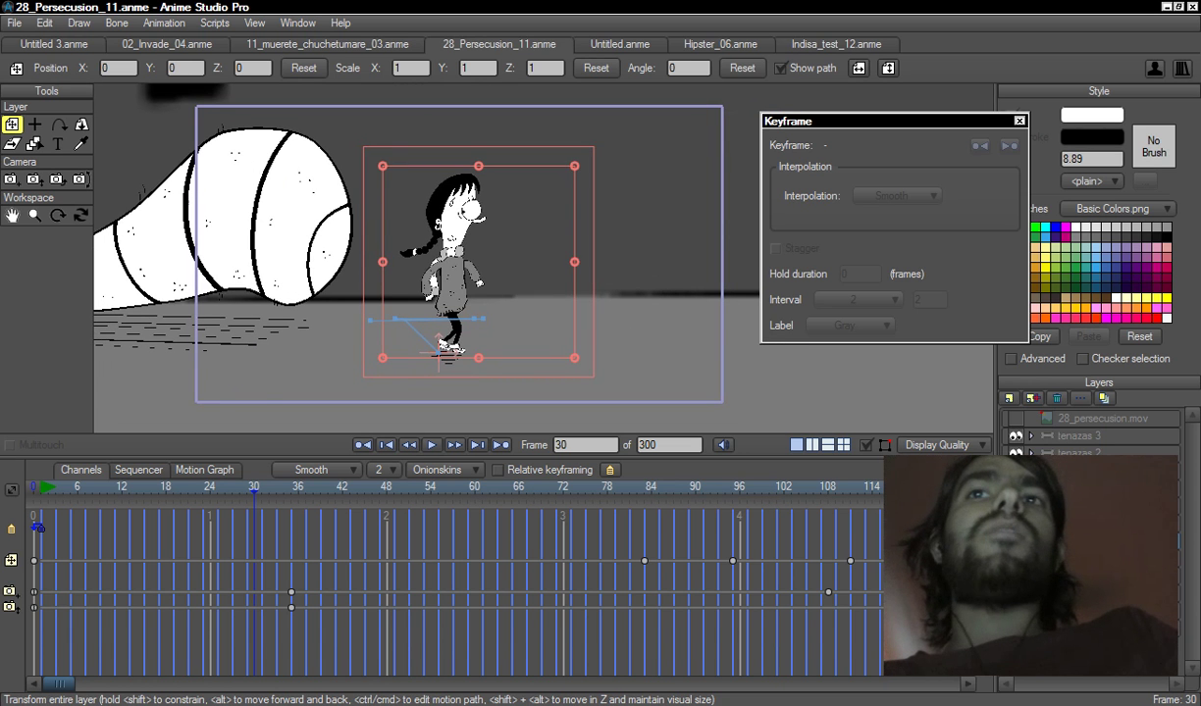
- Select the girl's bone layer and play the chase scene from frame 0
click(1079, 448)
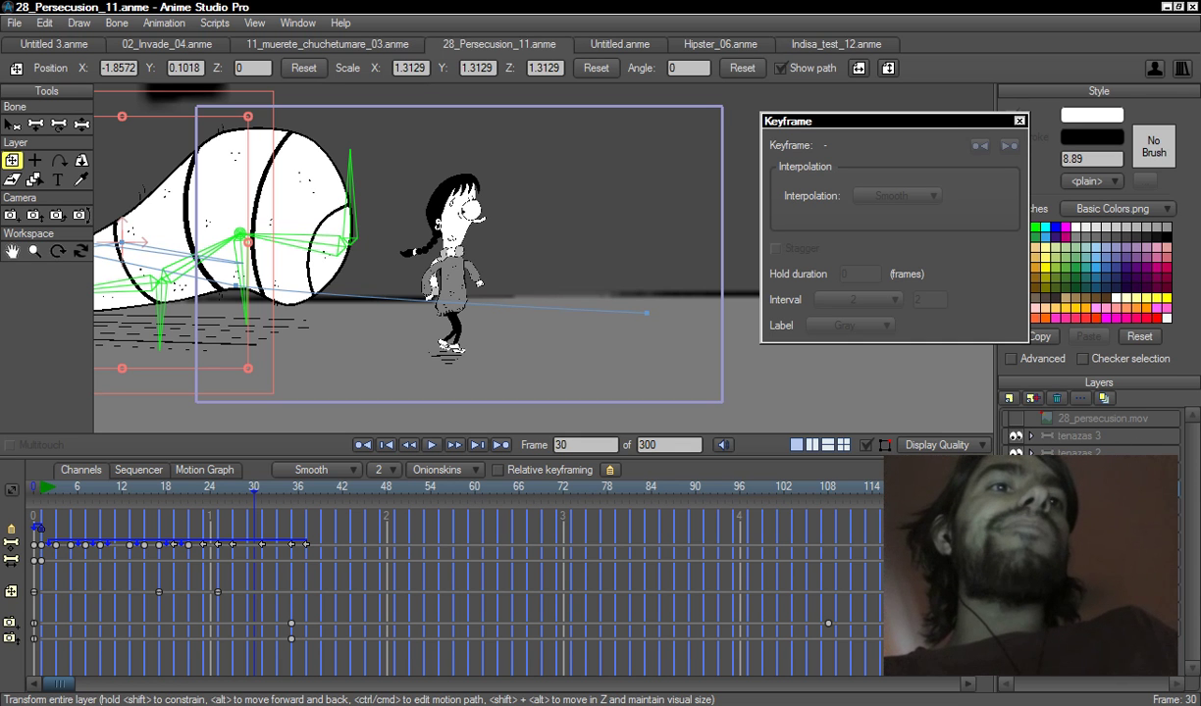
click(1089, 488)
click(1089, 506)
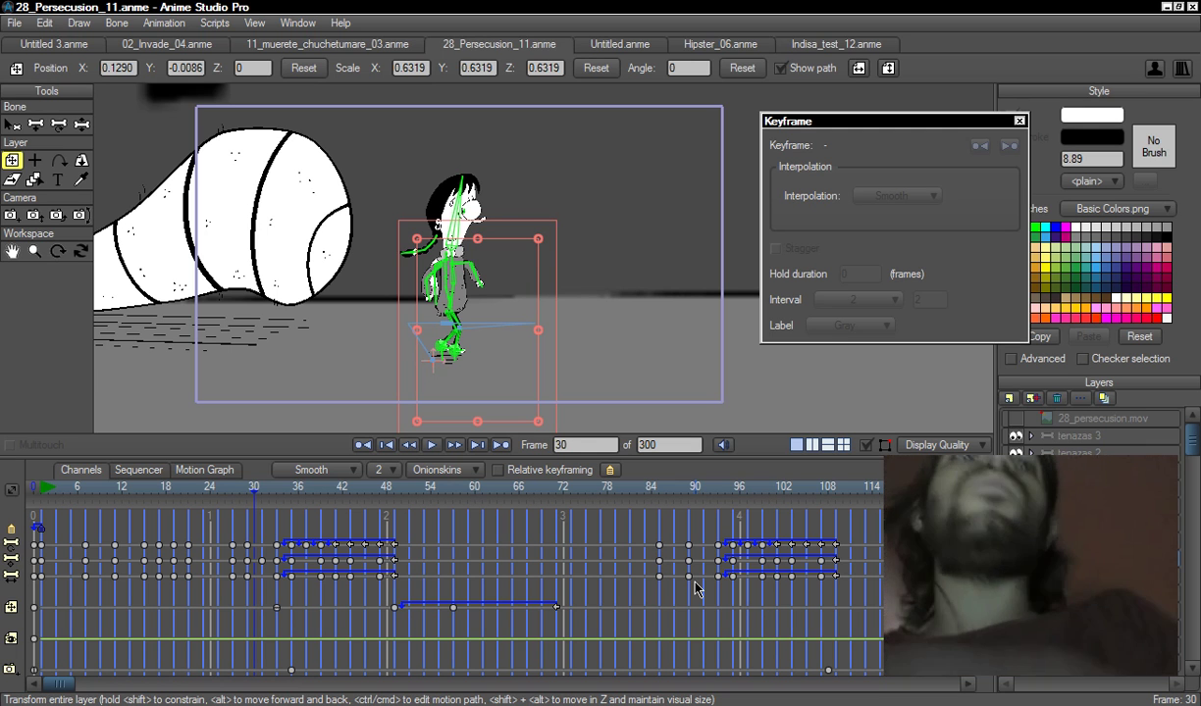
click(35, 518)
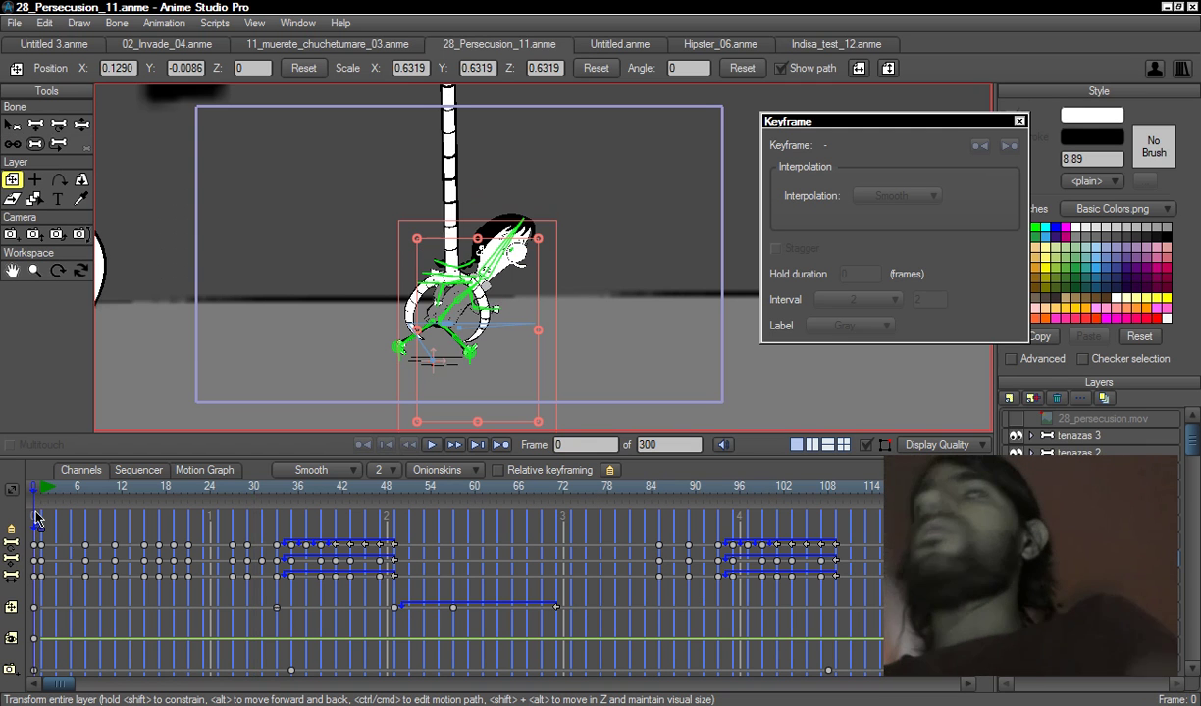
key(space)
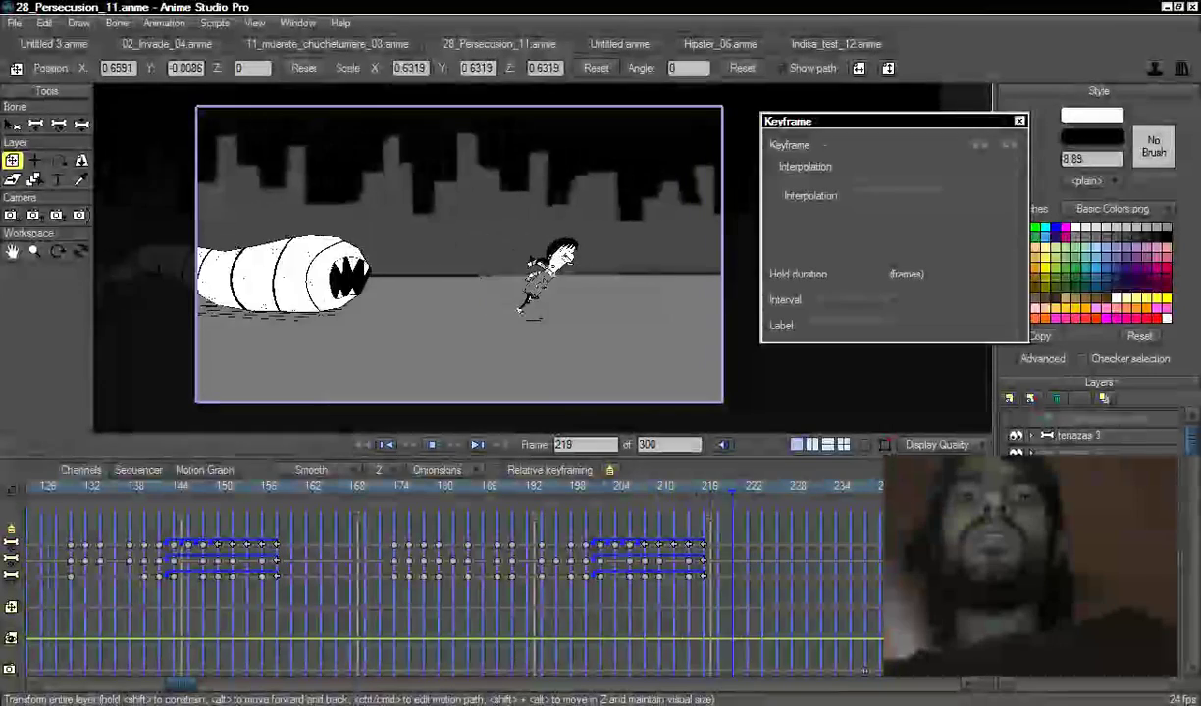
key(space)
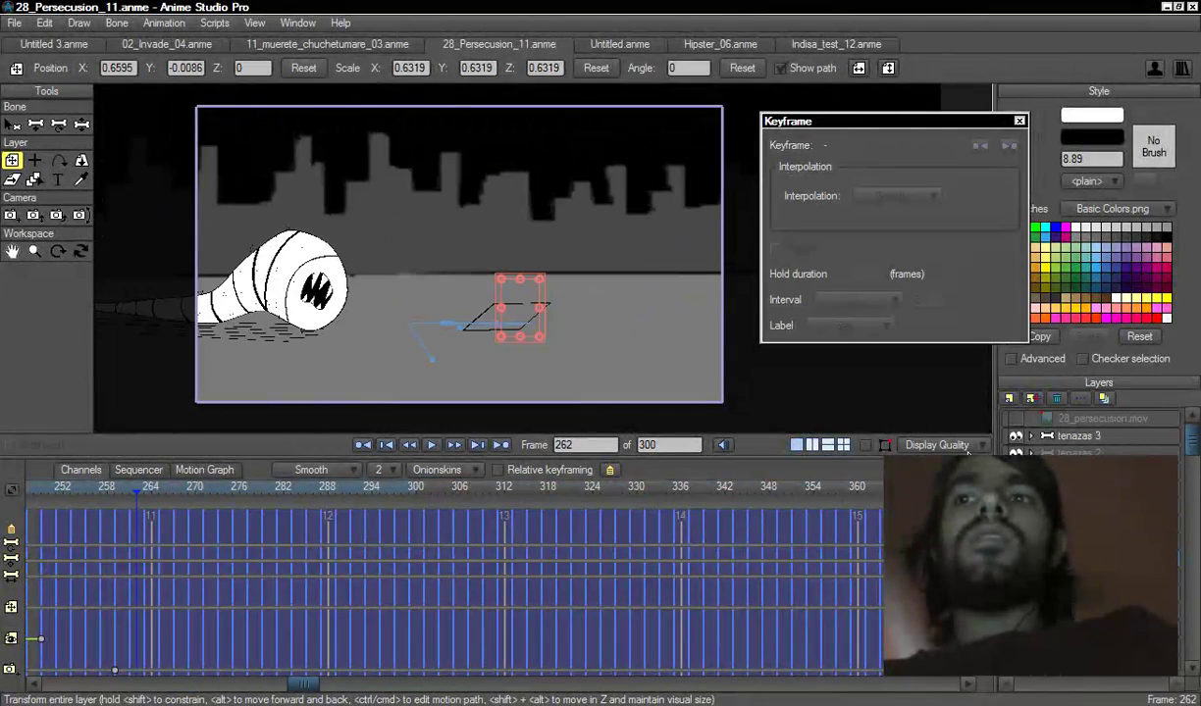
- Select the girl's bone keyframes at frame 241 and scrub to frame 246 to examine her poses over the hole
drag(302, 683, 269, 681)
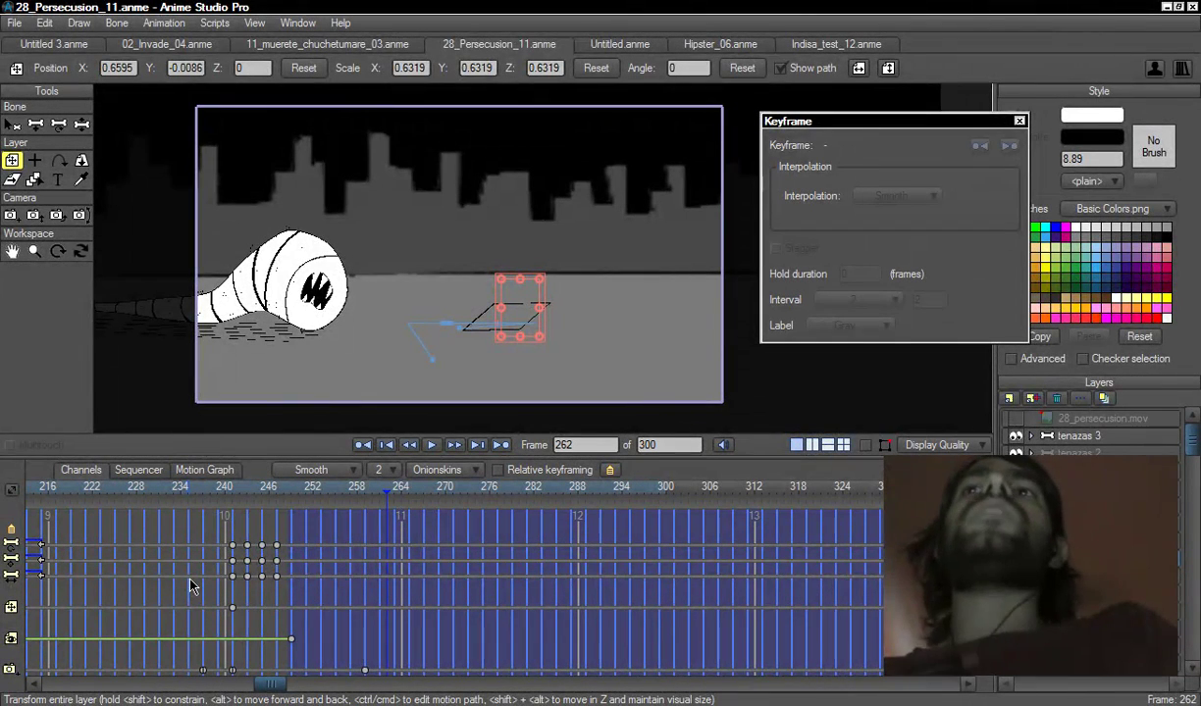
drag(222, 525, 238, 566)
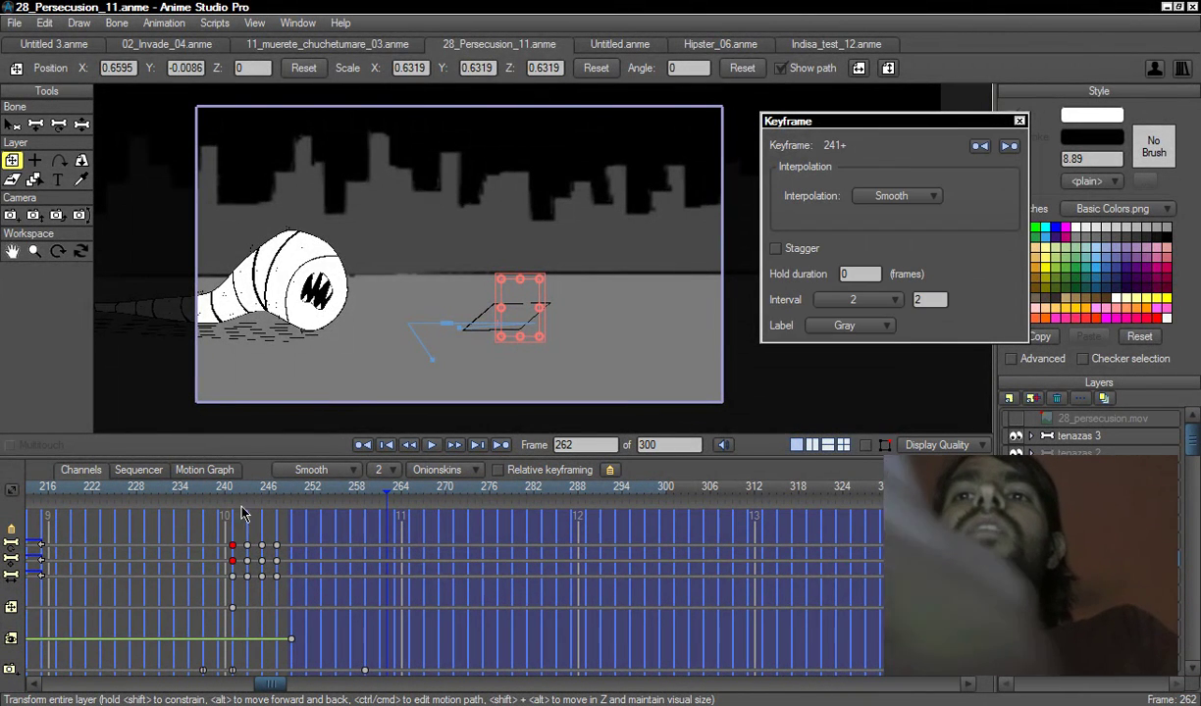
click(232, 495)
drag(237, 507, 270, 492)
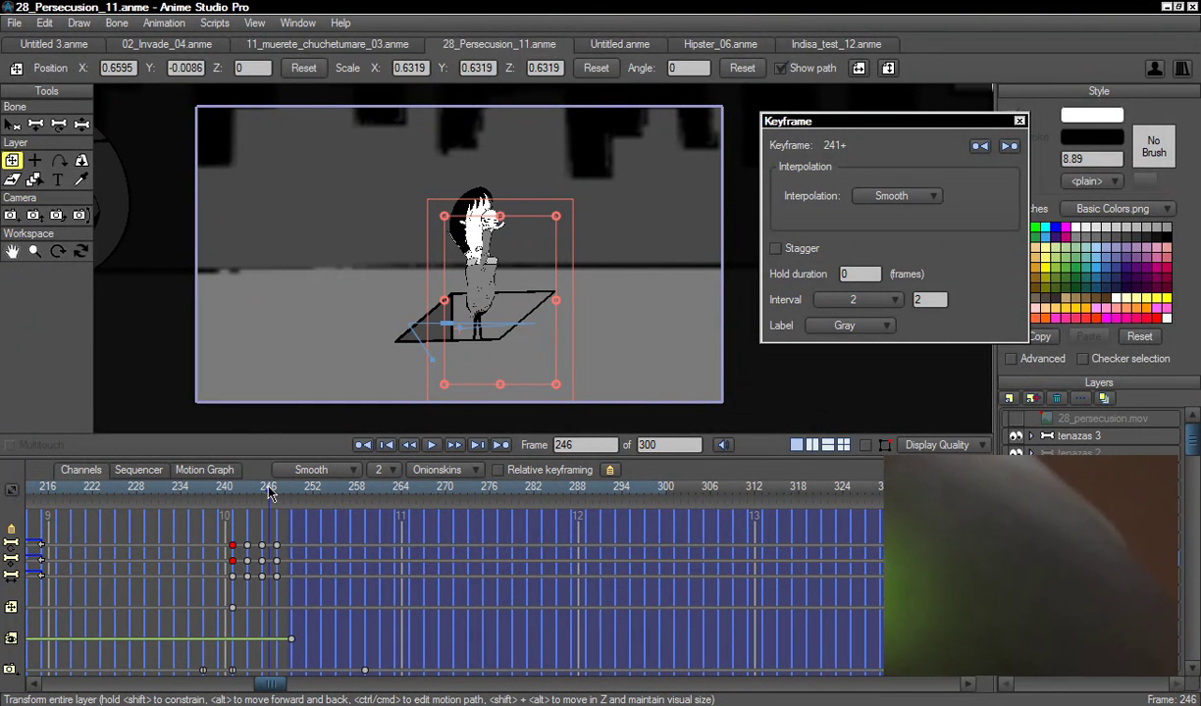
- Show the bones and pull the girl's lower body bone down into the hole at frame 246 with Manipulate Bones
click(865, 446)
drag(631, 377, 853, 257)
key(z)
drag(432, 319, 432, 369)
drag(267, 495, 269, 495)
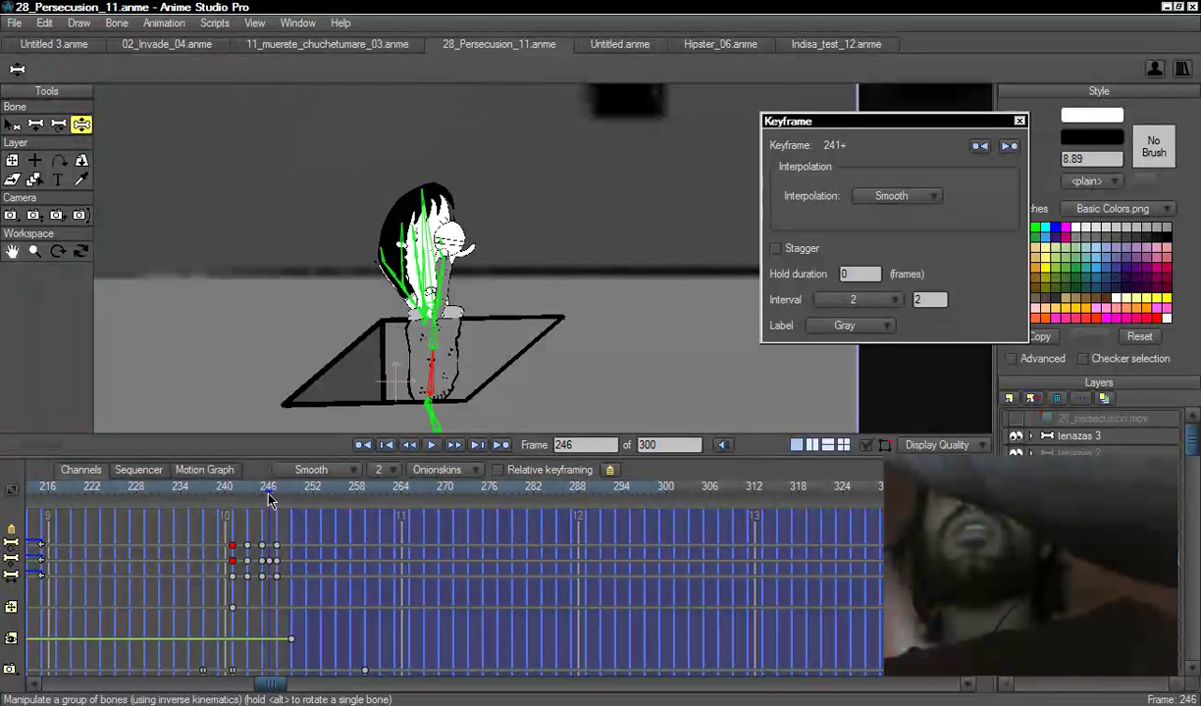
drag(427, 382, 411, 427)
mouse_move(257, 488)
mouse_down()
mouse_move(276, 481)
mouse_move(255, 500)
mouse_move(271, 479)
mouse_move(257, 475)
mouse_move(265, 502)
mouse_up()
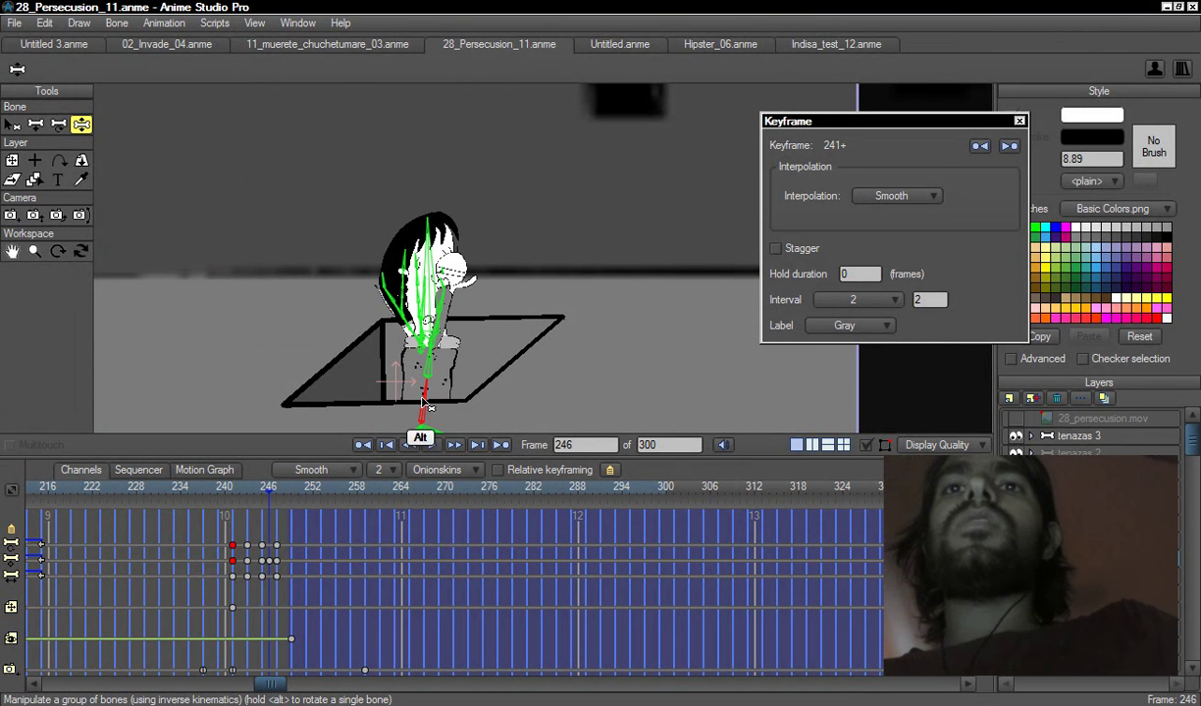
- Scrub from the girl's fall at frame 246 to frame 292 to review the end of the scene
drag(263, 486, 279, 521)
drag(561, 303, 462, 294)
drag(277, 487, 608, 512)
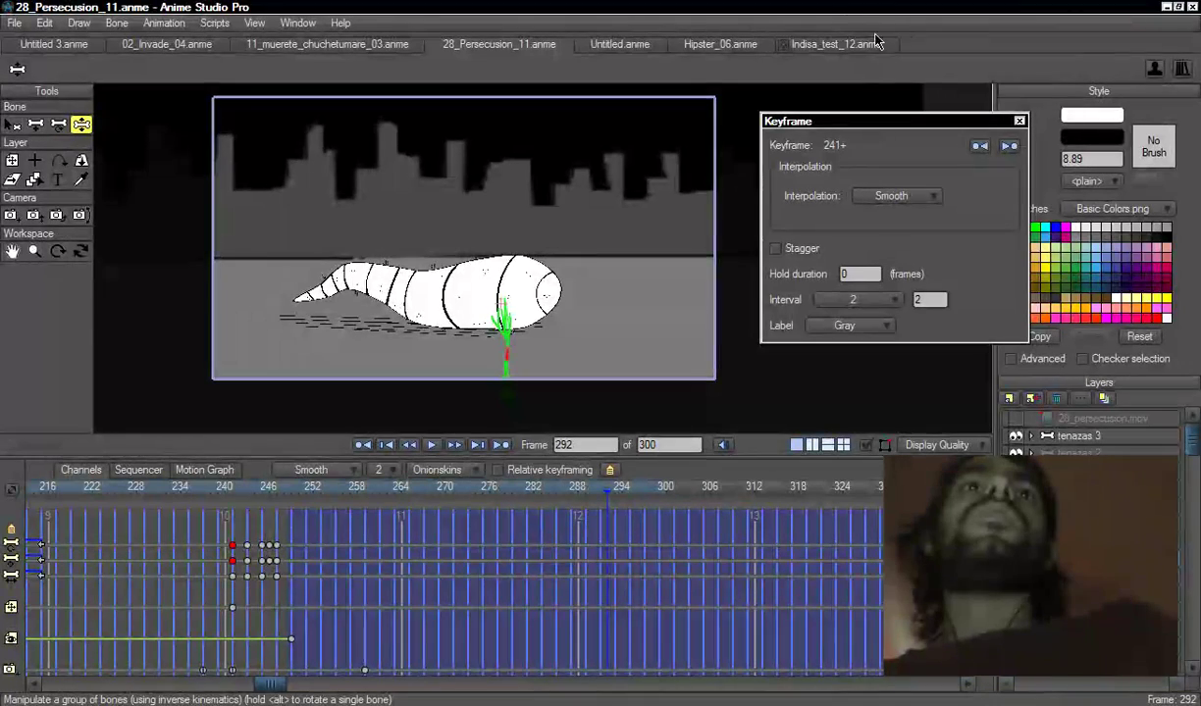
- Switch to the Hipster_06.anme document and play the hipster's animation from frame 0
click(703, 48)
key(shift)
scroll(487, 215, up, 5)
drag(211, 261, 595, 336)
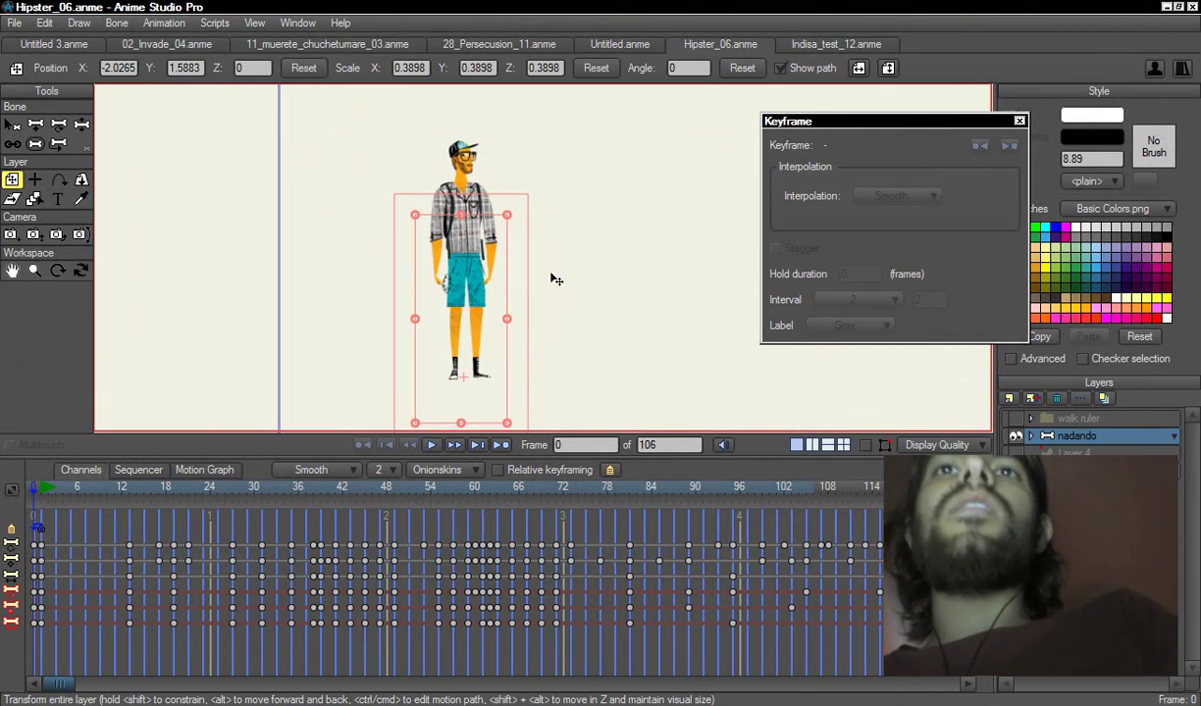
key(z)
scroll(578, 252, down, 5)
drag(588, 244, 486, 213)
scroll(545, 300, down, 2)
drag(544, 300, 450, 260)
scroll(655, 289, down, 1)
drag(654, 289, 585, 266)
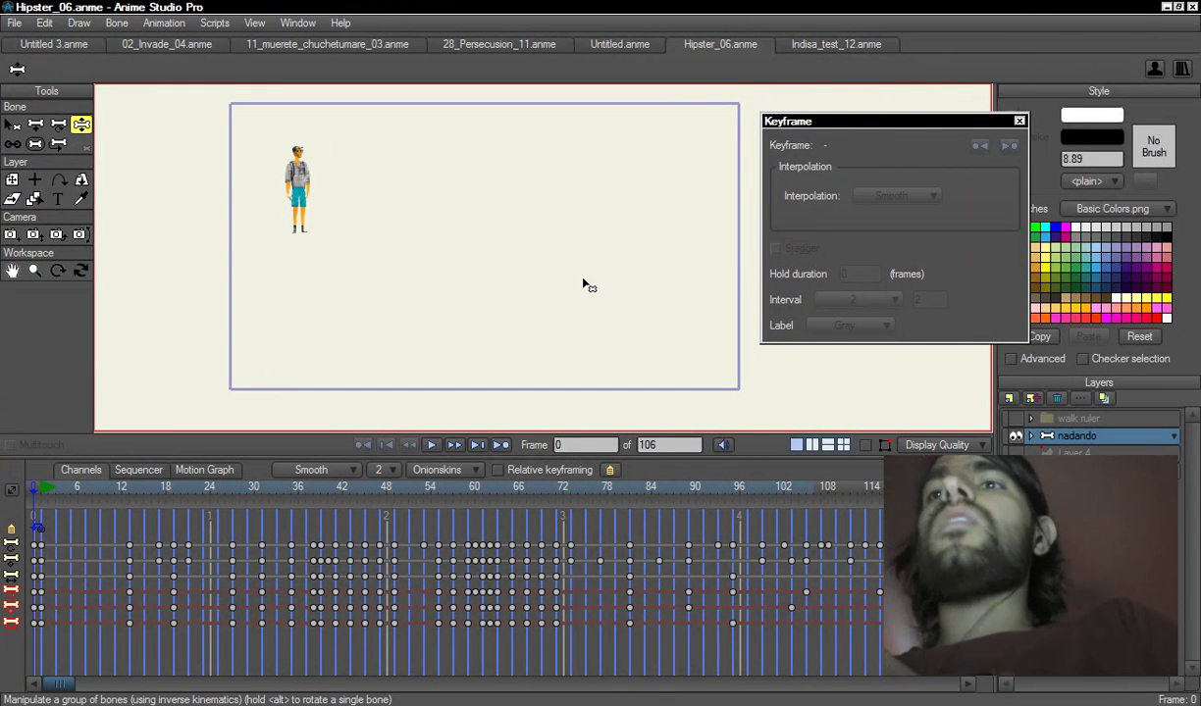
scroll(598, 290, up, 1)
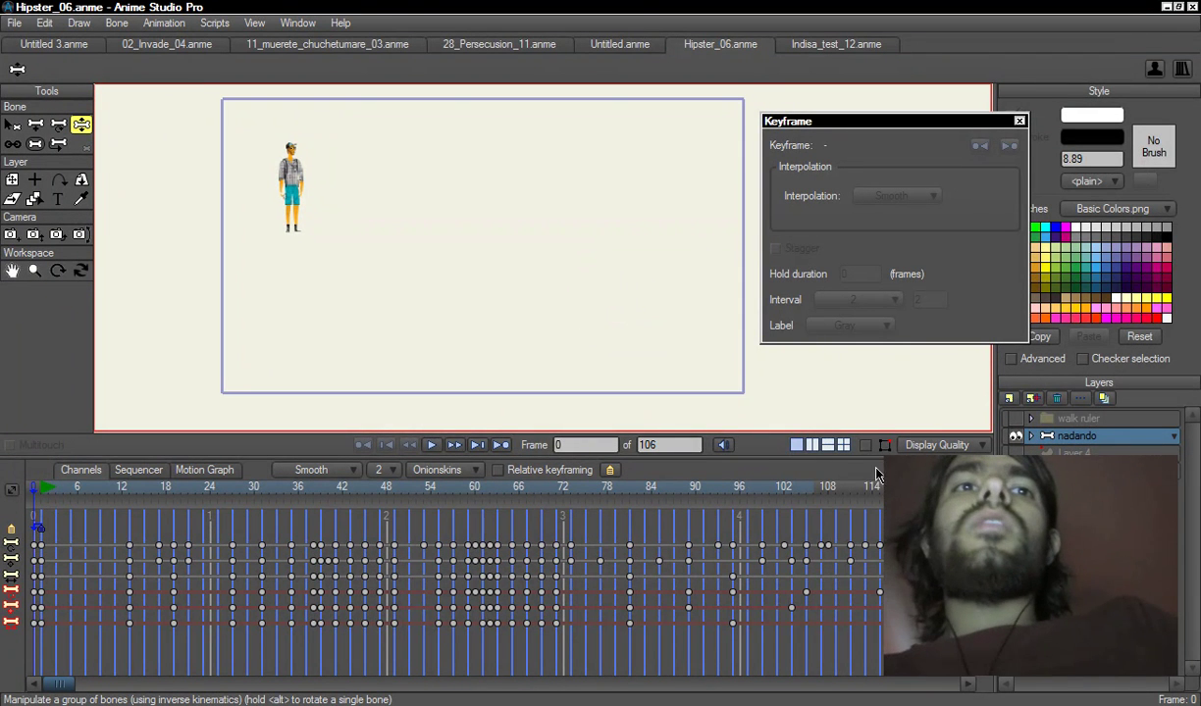
drag(880, 434, 880, 458)
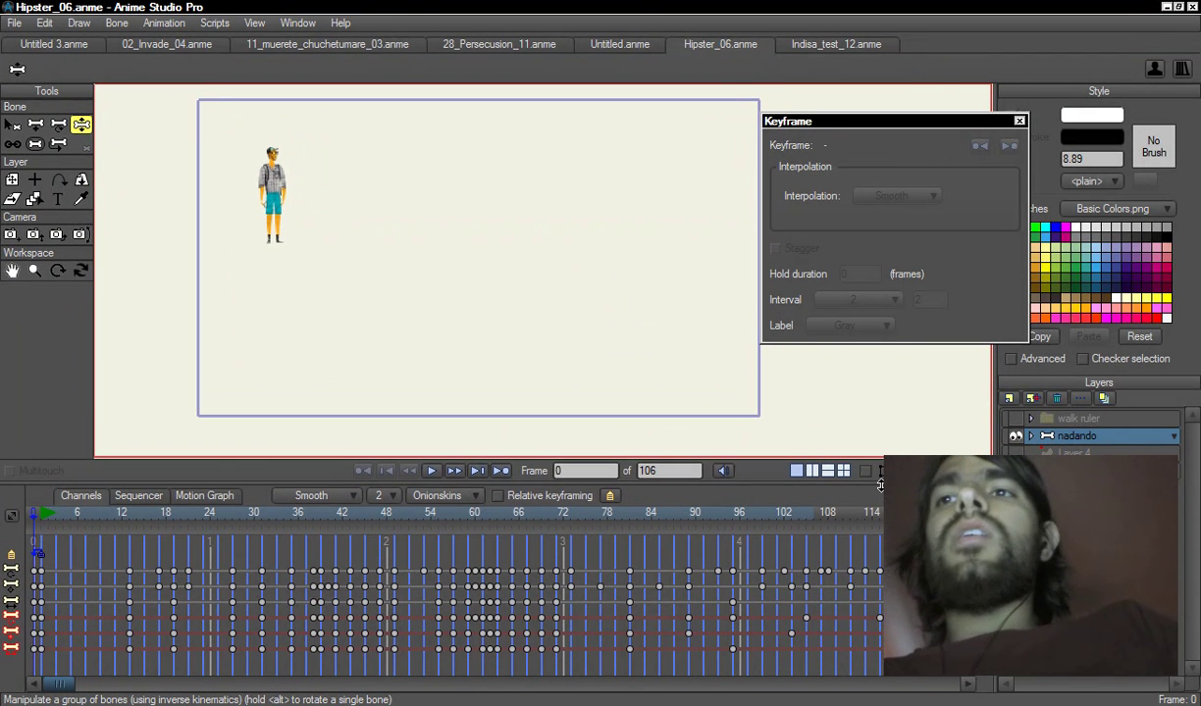
key(space)
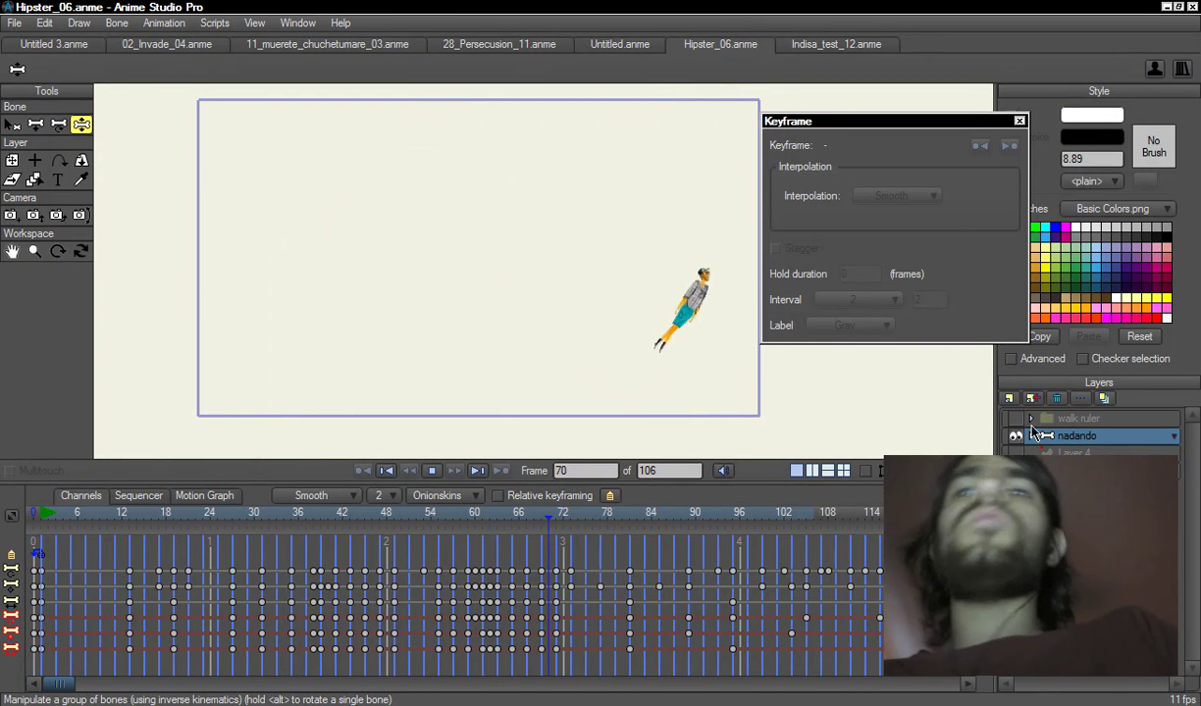
key(space)
- Go to frame 30 and step forward to frame 45 to examine the hipster's crouch and dive
click(254, 515)
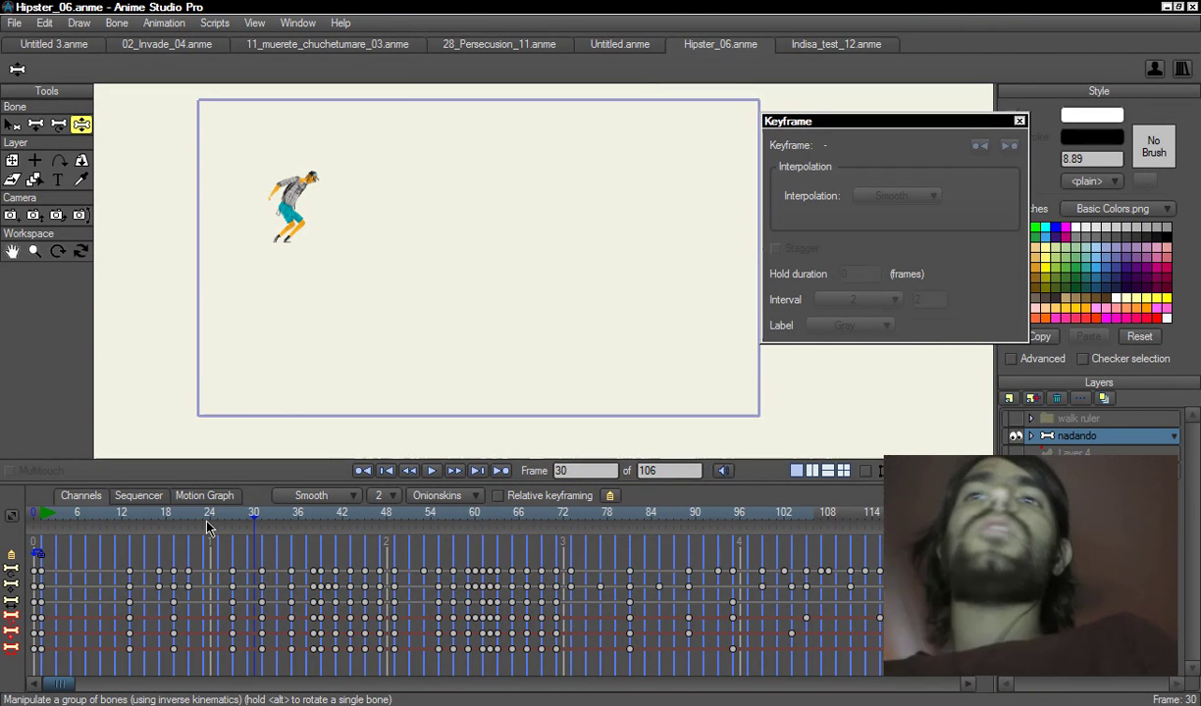
key(Right)
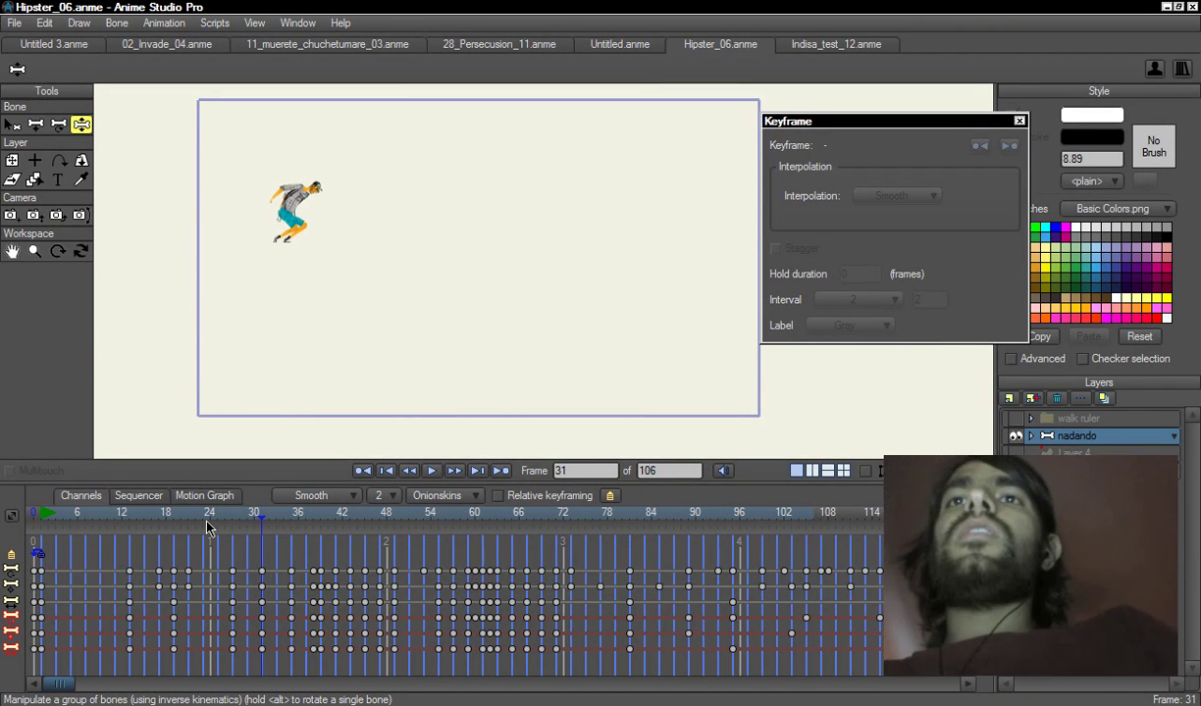
key(Right)
key(Right)
key(Right)
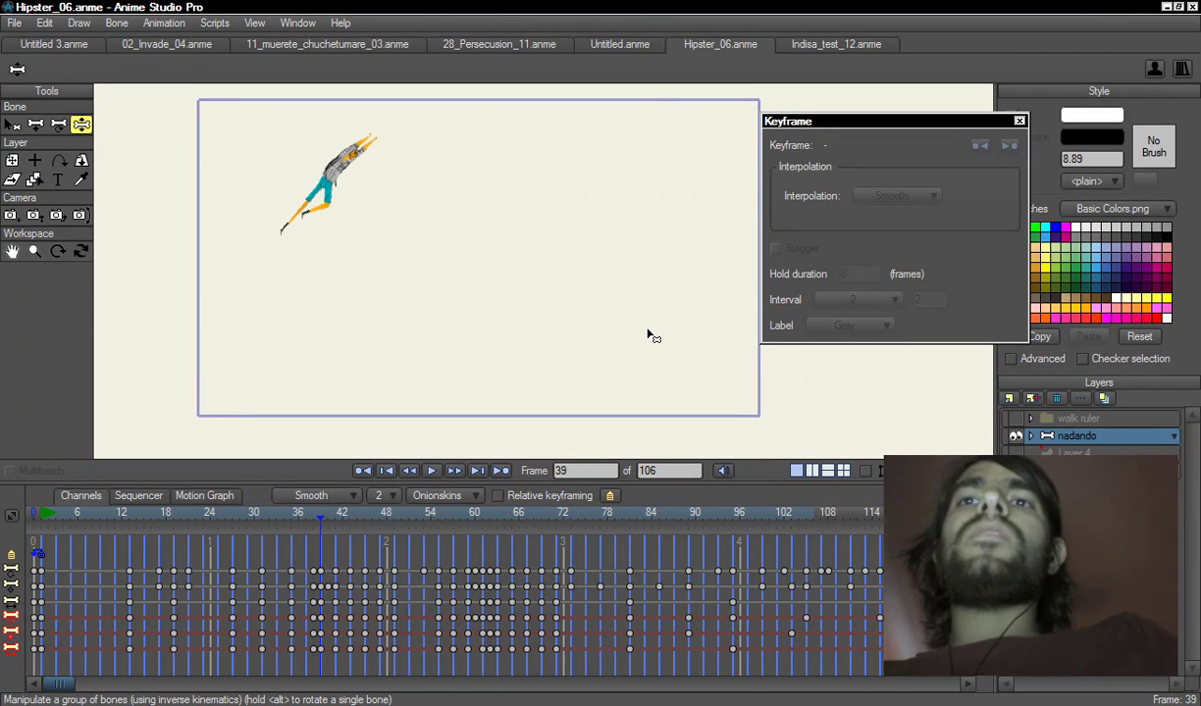
key(Right)
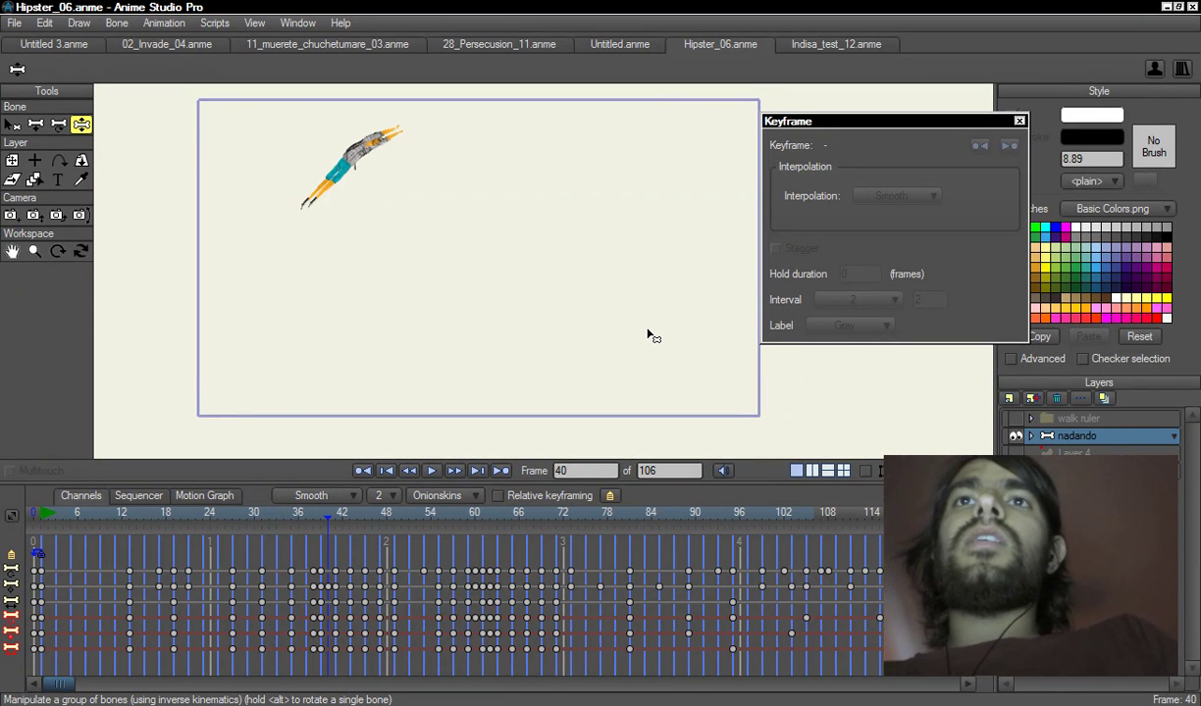
key(Right)
key(Right)
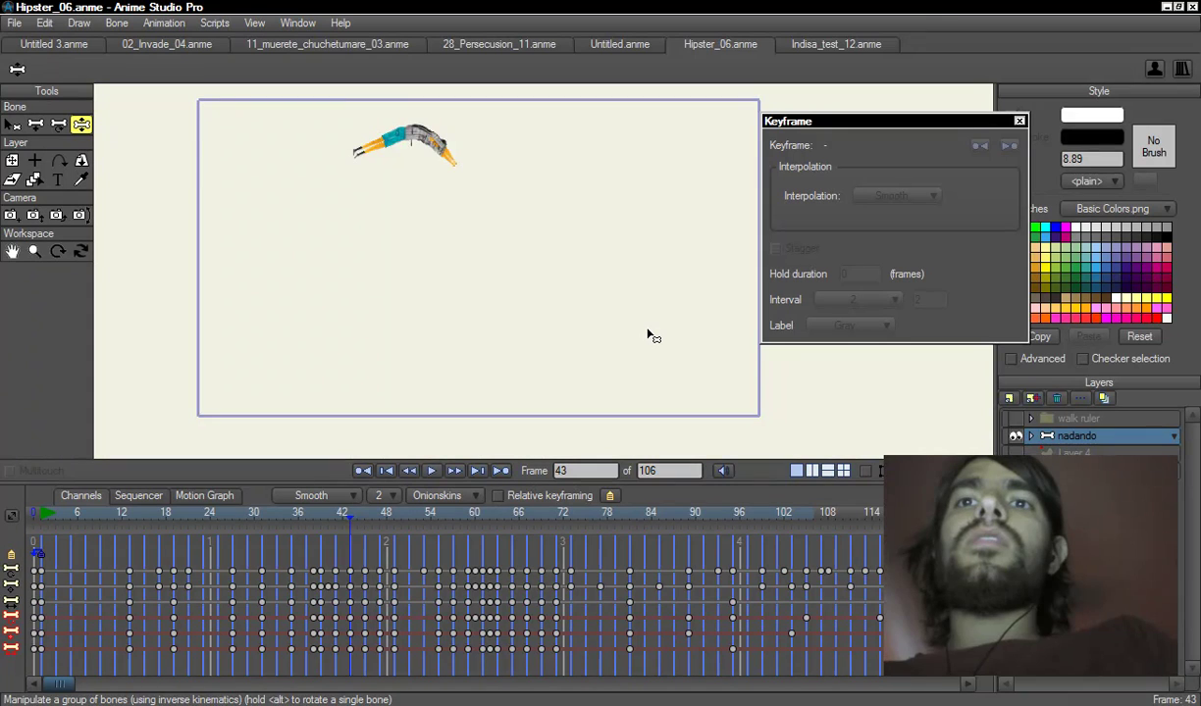
key(Right)
key(Right)
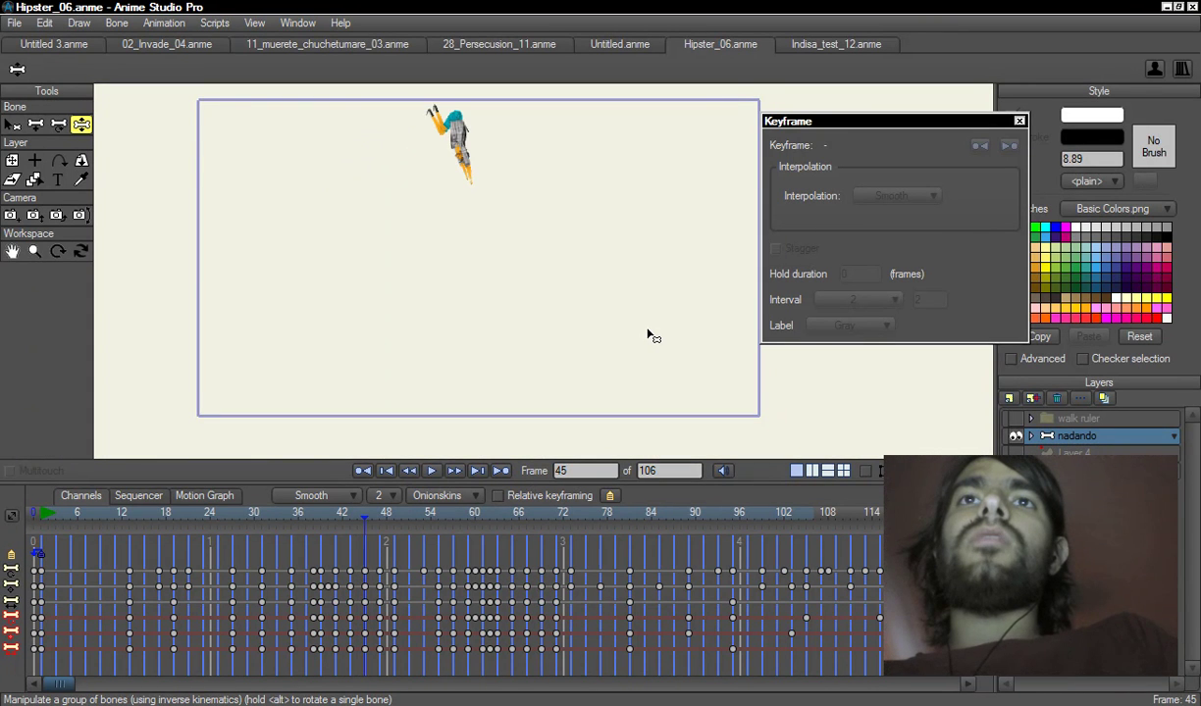
- Step forward from frame 45 to frame 57 to examine the hipster's descent and turn under water
key(Right)
key(Right)
key(Right)
key(Right)
key(Right)
key(Right)
key(Right)
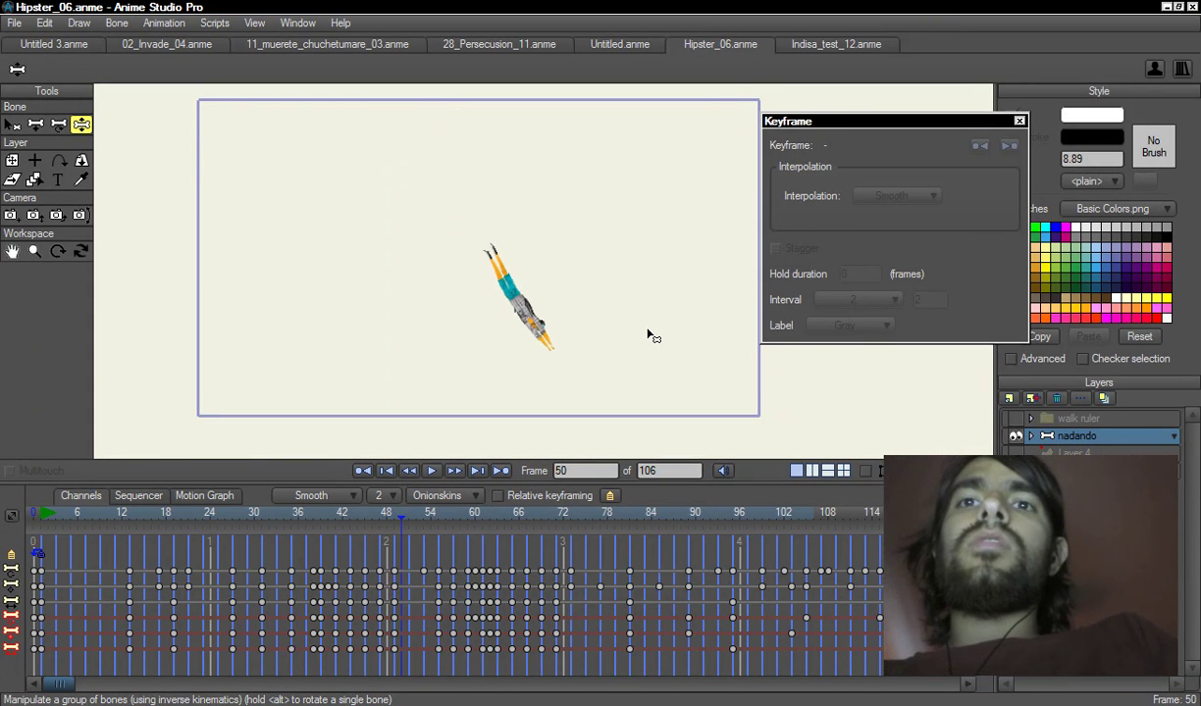
key(Right)
key(Right)
key(Right)
key(Right)
key(Right)
key(Right)
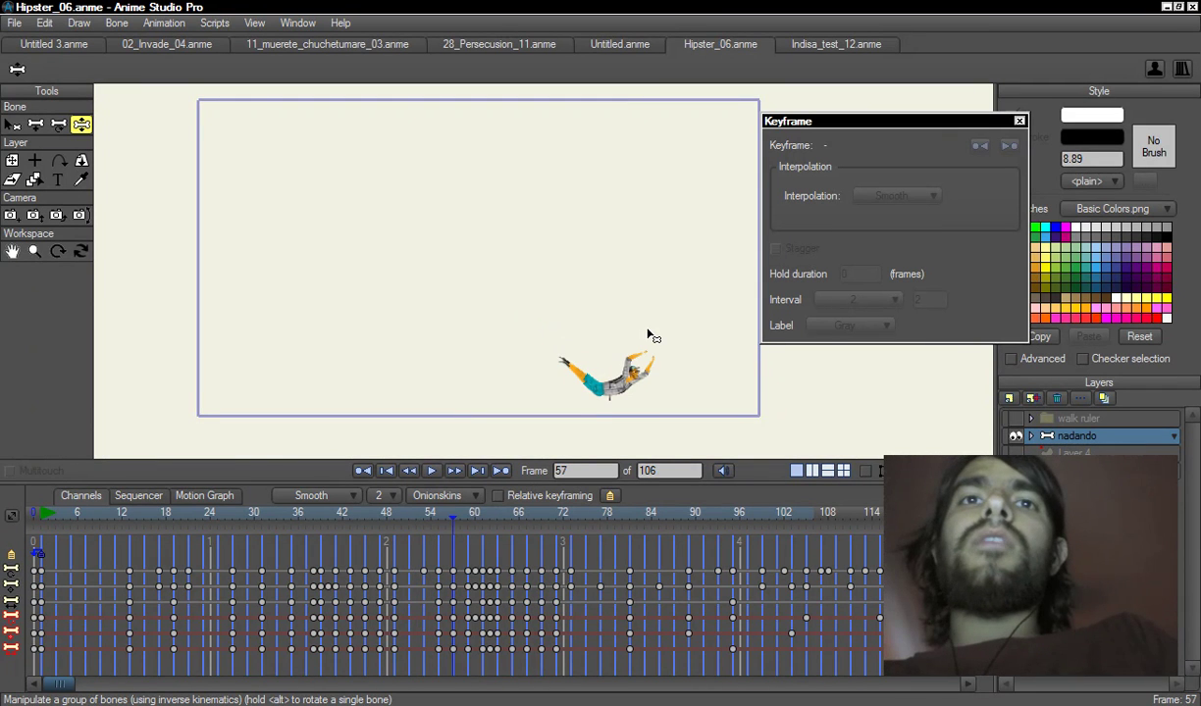
- Step back and forth through the frames around frame 60 to compare the hipster's arm stroke poses on ones
drag(626, 334, 520, 232)
drag(579, 283, 625, 374)
key(Right)
key(Left)
key(Right)
key(Right)
key(Left)
key(Left)
key(Left)
key(Left)
key(Left)
key(Right)
key(Right)
key(Right)
key(Right)
key(Right)
key(Right)
key(Left)
key(Right)
key(Left)
key(Left)
key(Left)
key(Right)
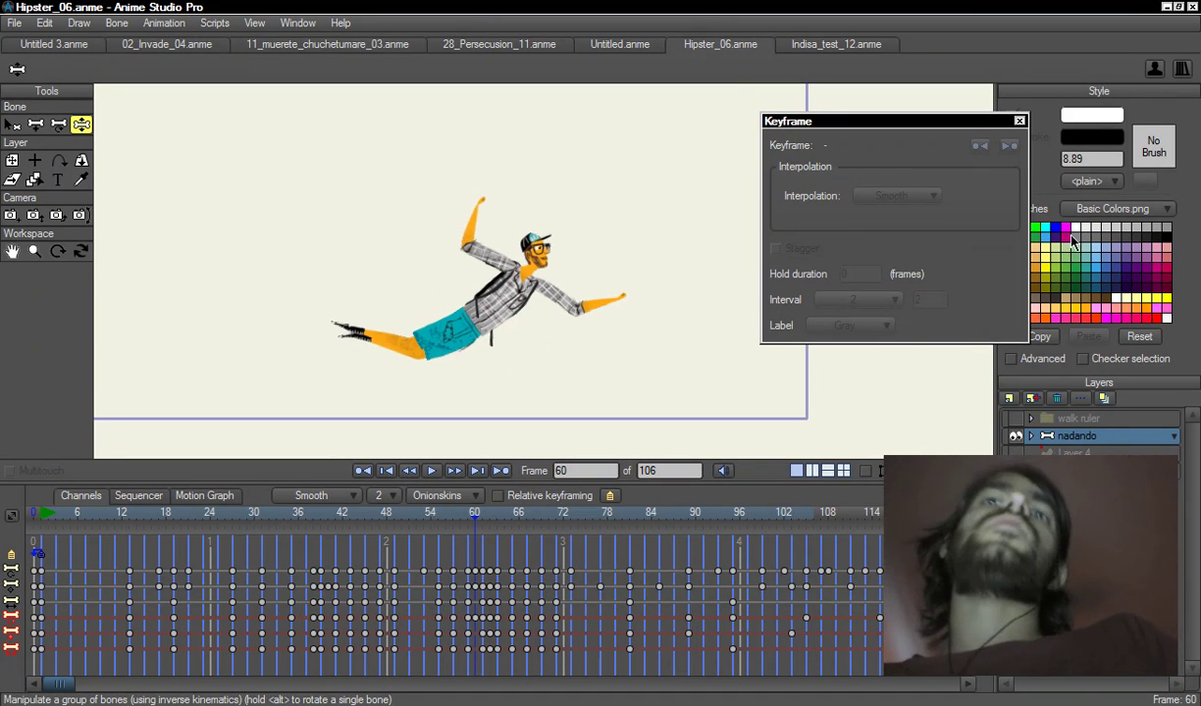
- Flip repeatedly between frames 58 and 62 to examine how the hipster's swimming stroke changes on every frame
key(Right)
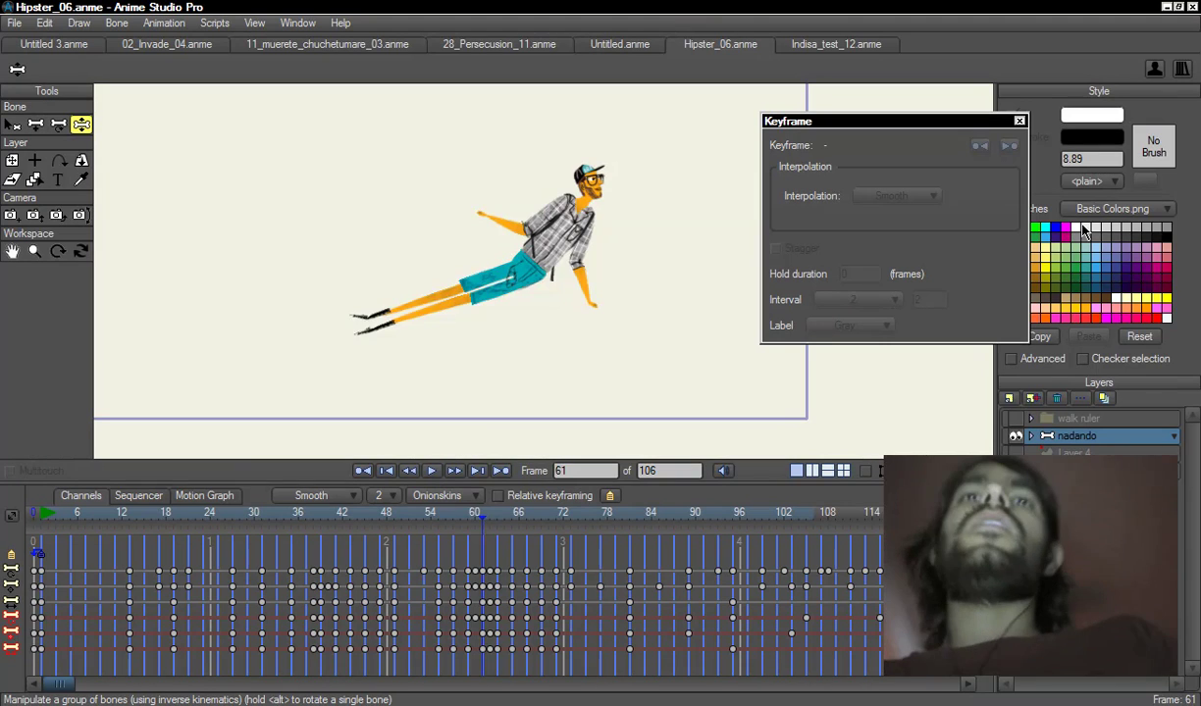
key(Right)
key(Left)
key(Left)
key(Right)
key(Right)
key(Left)
key(Left)
key(Left)
key(Right)
key(Left)
key(Left)
key(Right)
key(Right)
key(Right)
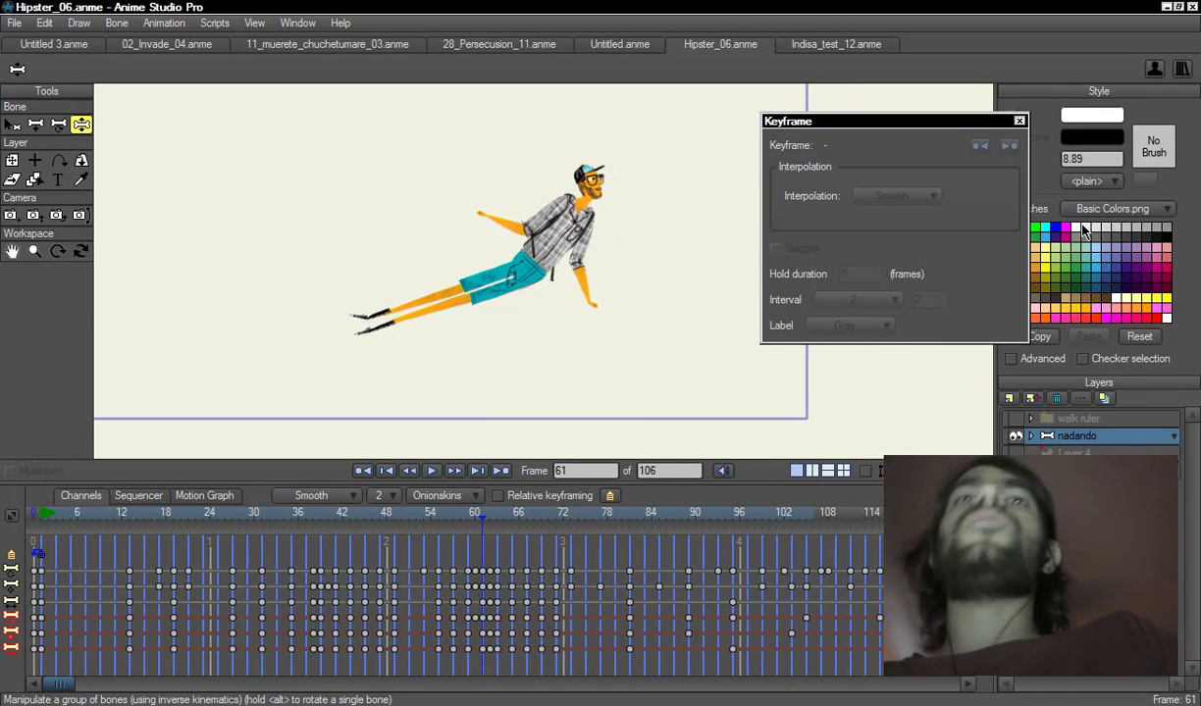
- Step forward from frame 61 to frame 73 to examine the hipster's rise towards the surface
key(Right)
key(Right)
key(Right)
key(Right)
key(Right)
key(Right)
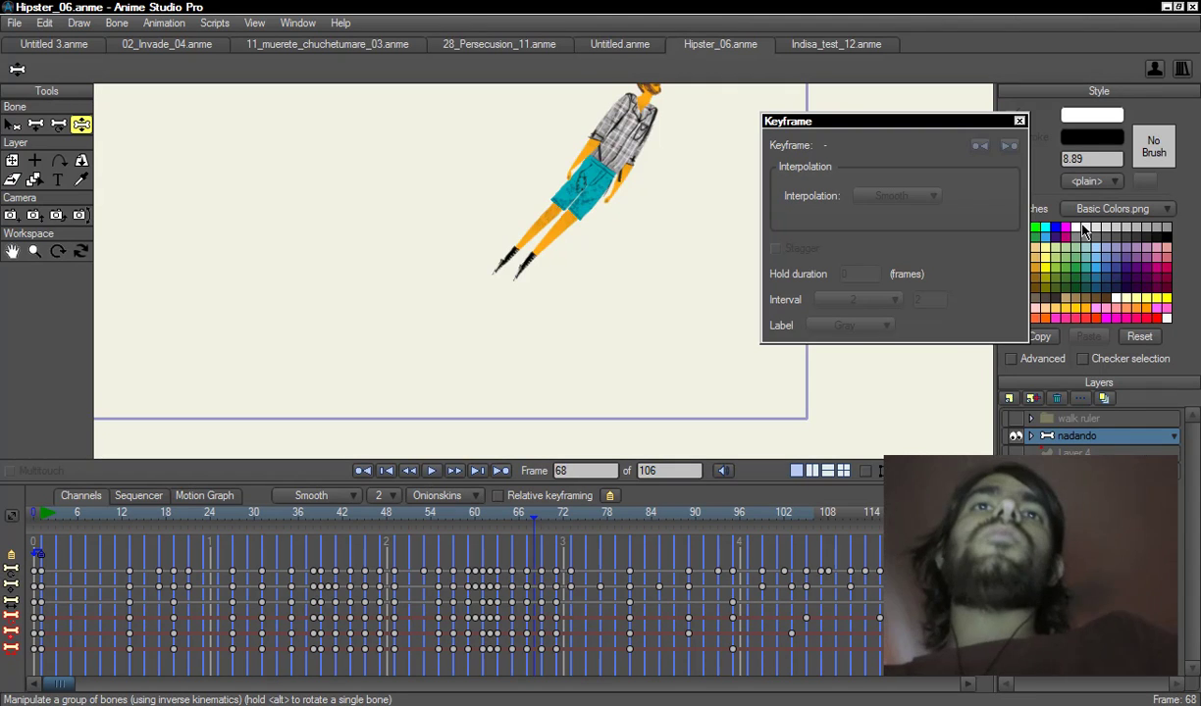
key(Right)
key(Right)
key(Right)
key(Right)
key(Right)
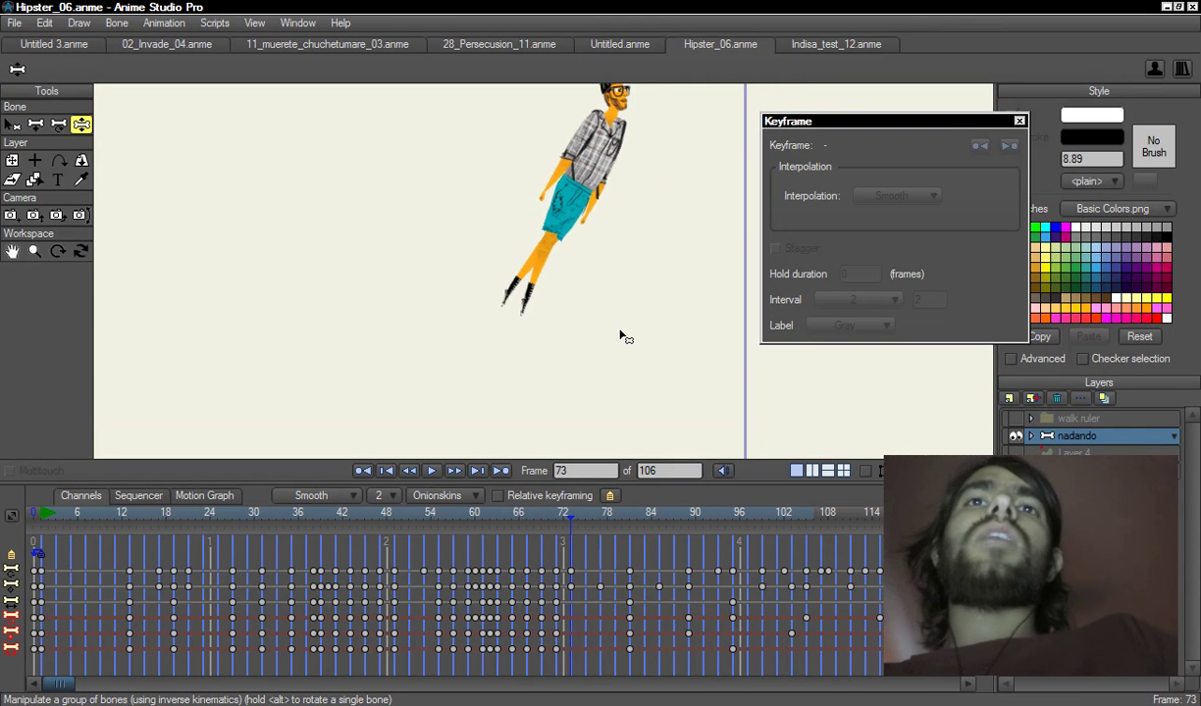
- Step forward from frame 73 to frame 98 to examine the hipster's upright movement after the rise
key(Right)
key(Right)
key(Right)
key(Right)
key(Right)
key(Right)
key(Right)
key(Right)
key(Right)
key(Right)
key(Right)
key(Right)
key(Right)
key(Right)
key(Right)
key(Right)
key(Right)
key(Right)
key(Right)
key(Right)
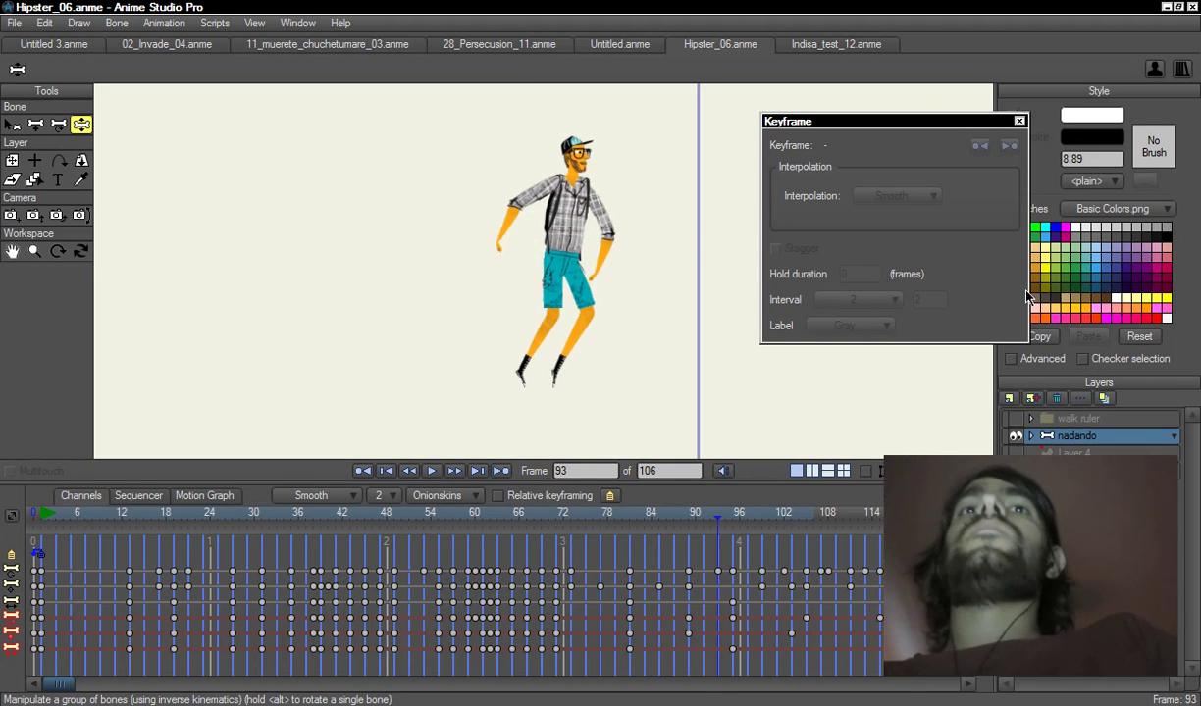
key(Right)
key(Right)
key(Right)
key(Right)
key(Right)
- Play the hipster's whole animation with the full camera frame in view, and stop it at frame 25
scroll(561, 339, down, 5)
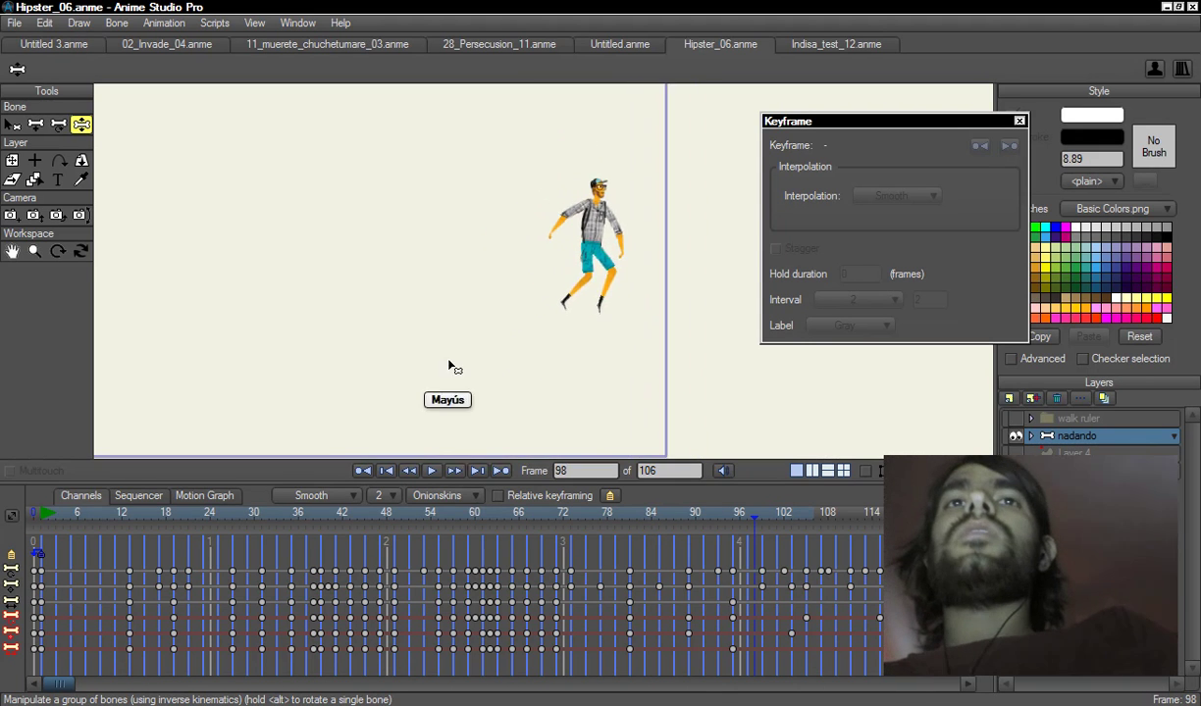
key(space)
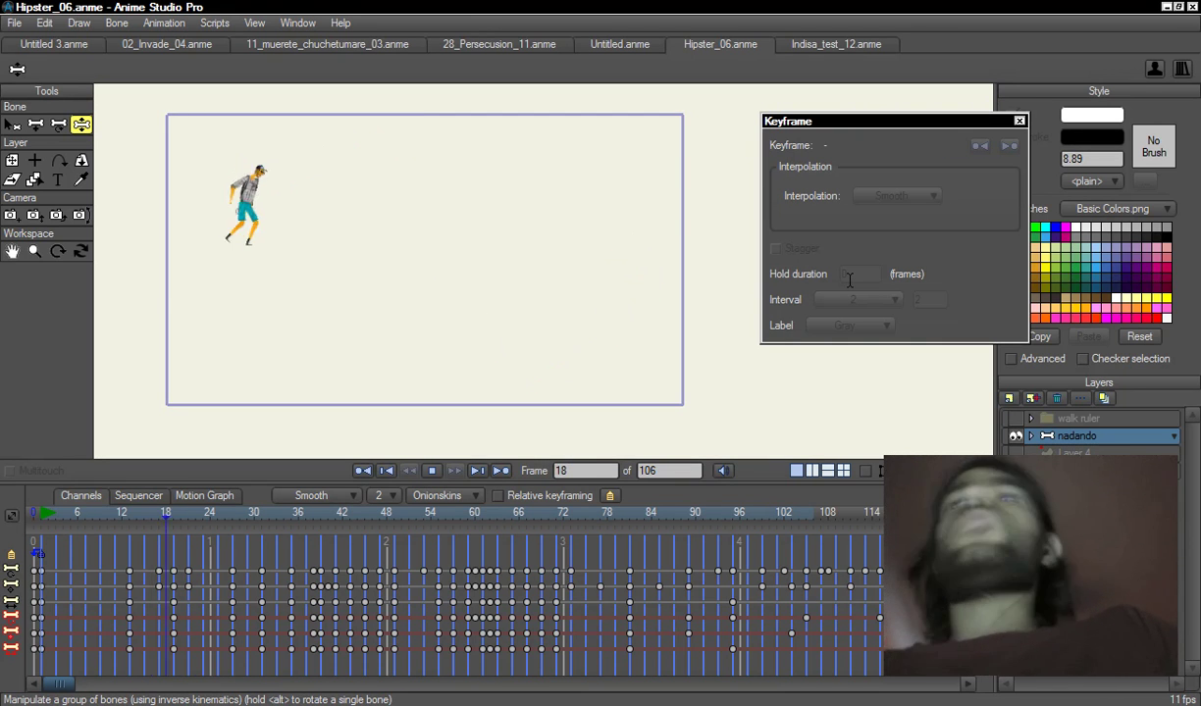
key(space)
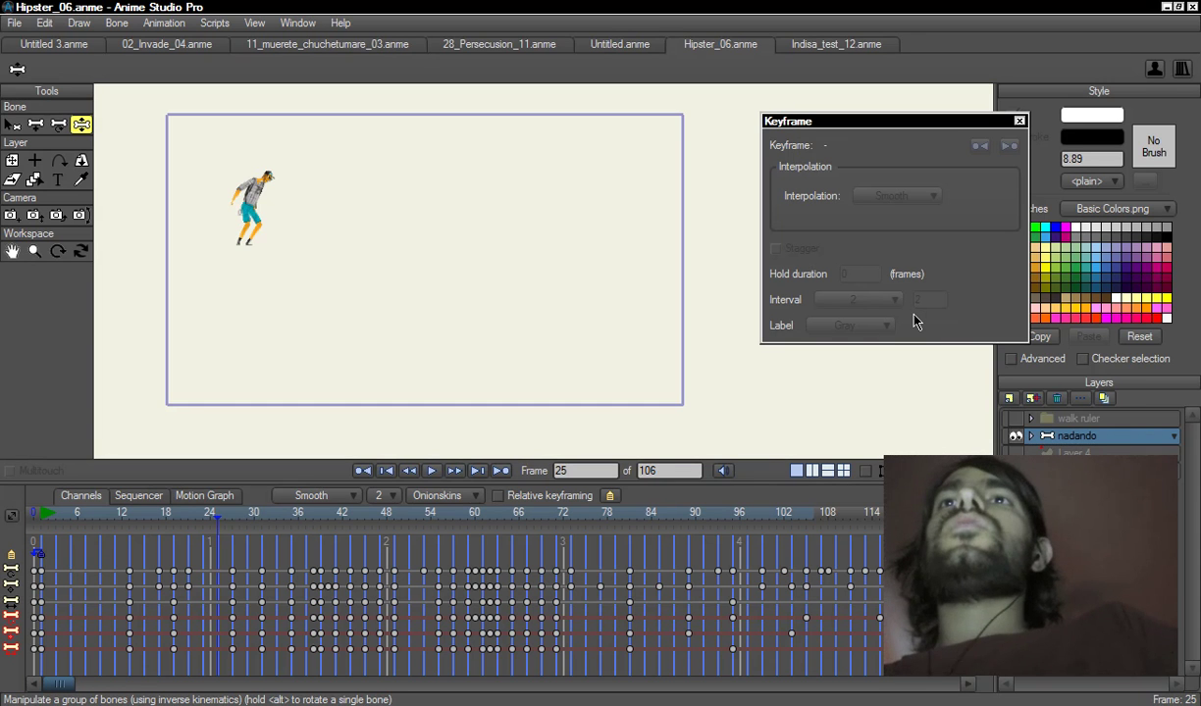
- Switch to the 02_Invade_04.anme document, select the dark silhouette's bone layer and play its animation through to frame 96
click(167, 45)
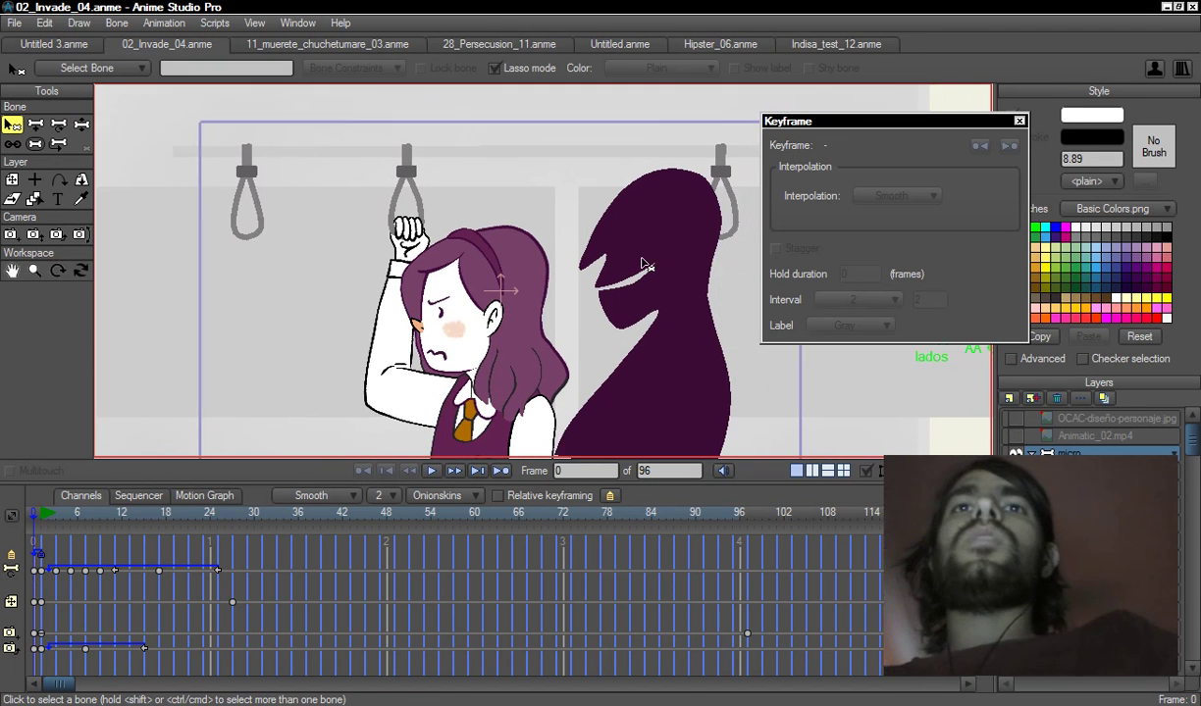
click(1098, 471)
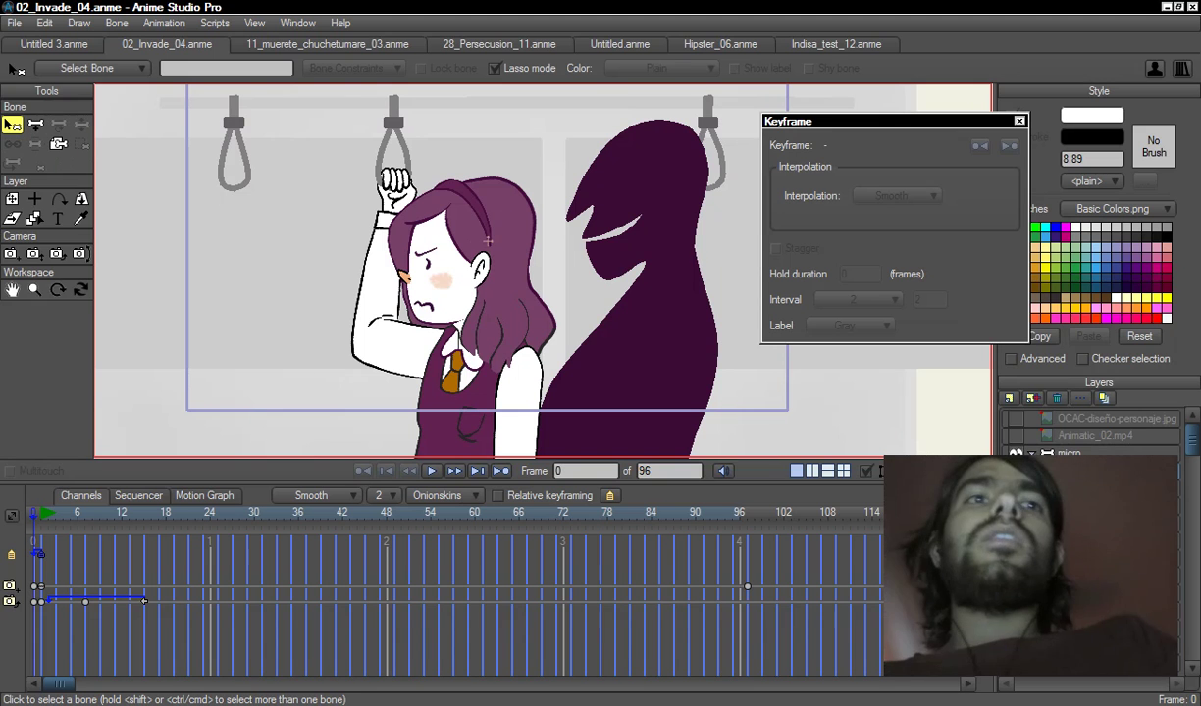
drag(1195, 459, 1185, 550)
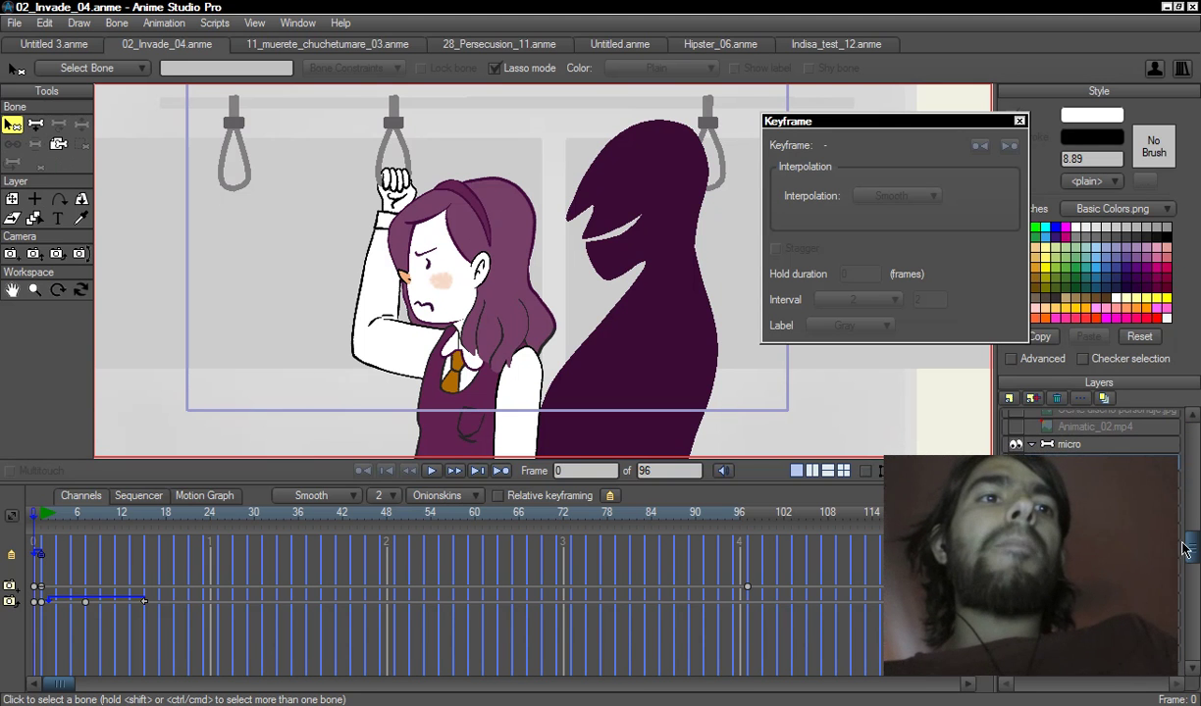
click(1099, 490)
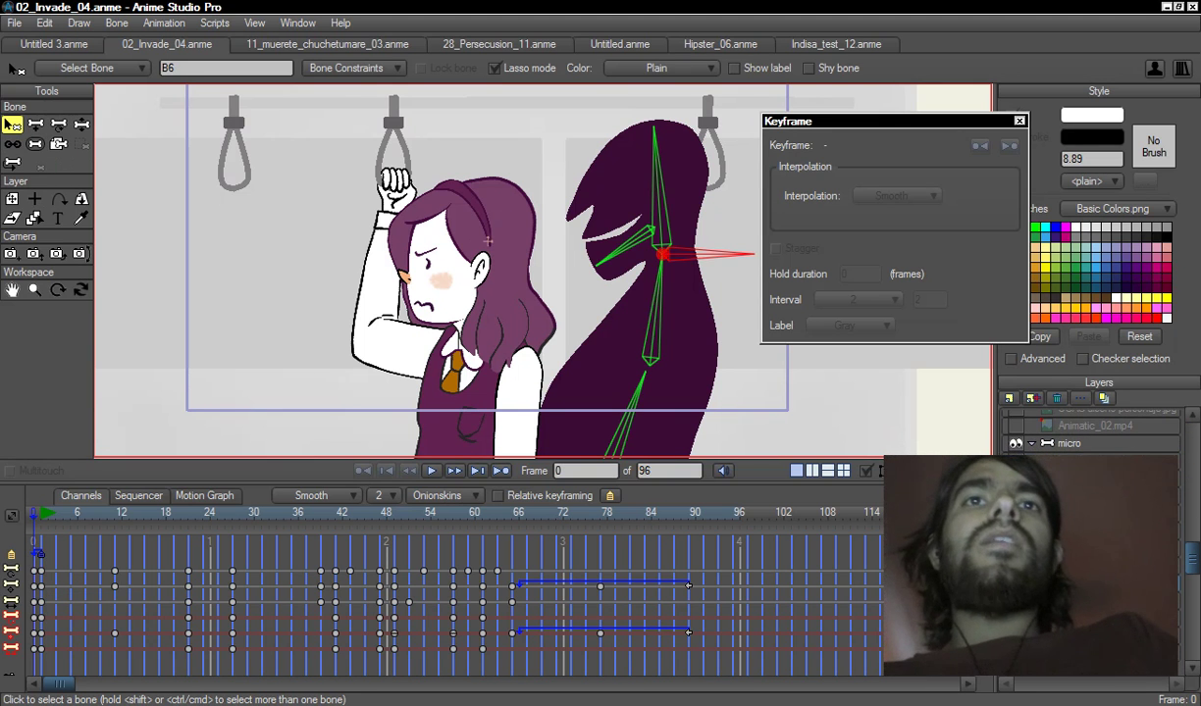
key(space)
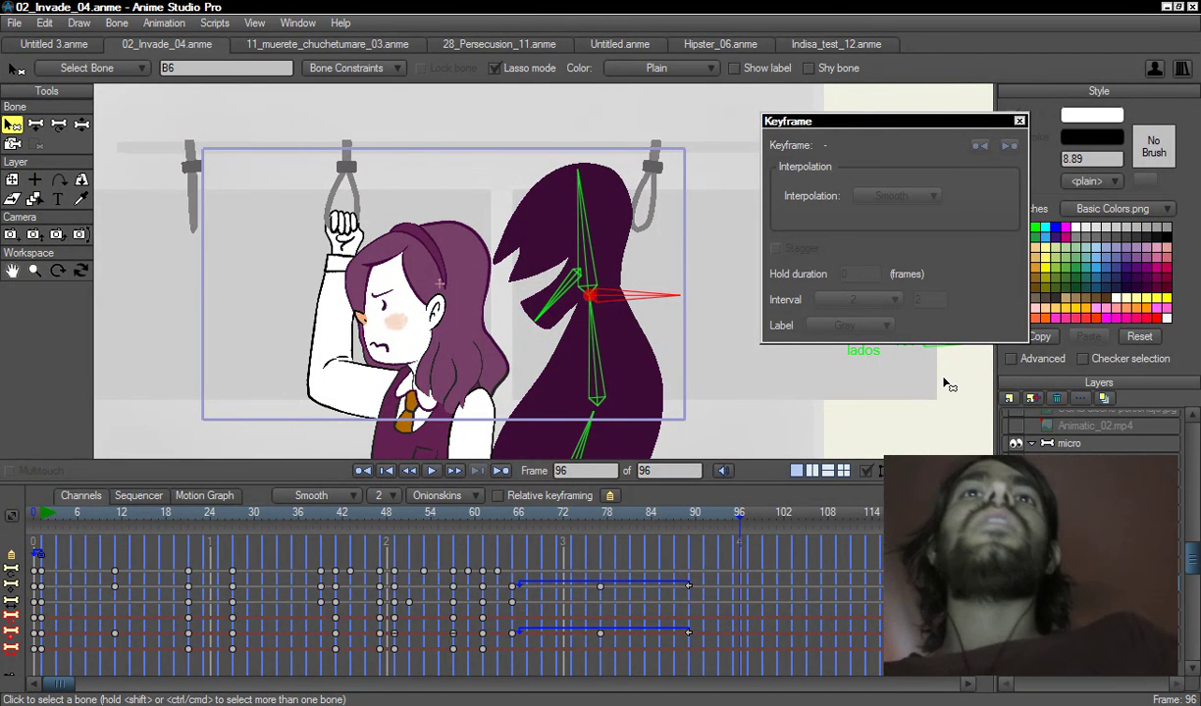
- Switch to the Indisa_test_12.anme document and move the Keyframe window clear of the apple and bandage characters
click(897, 49)
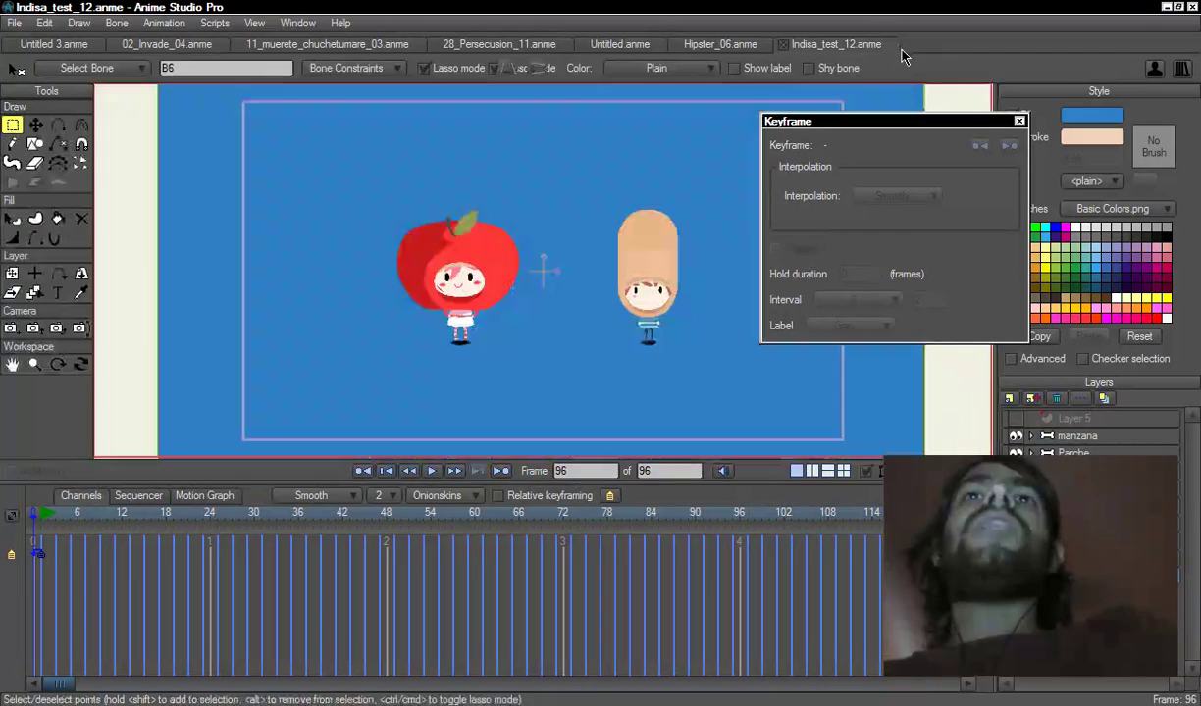
drag(737, 334, 916, 261)
drag(663, 378, 769, 374)
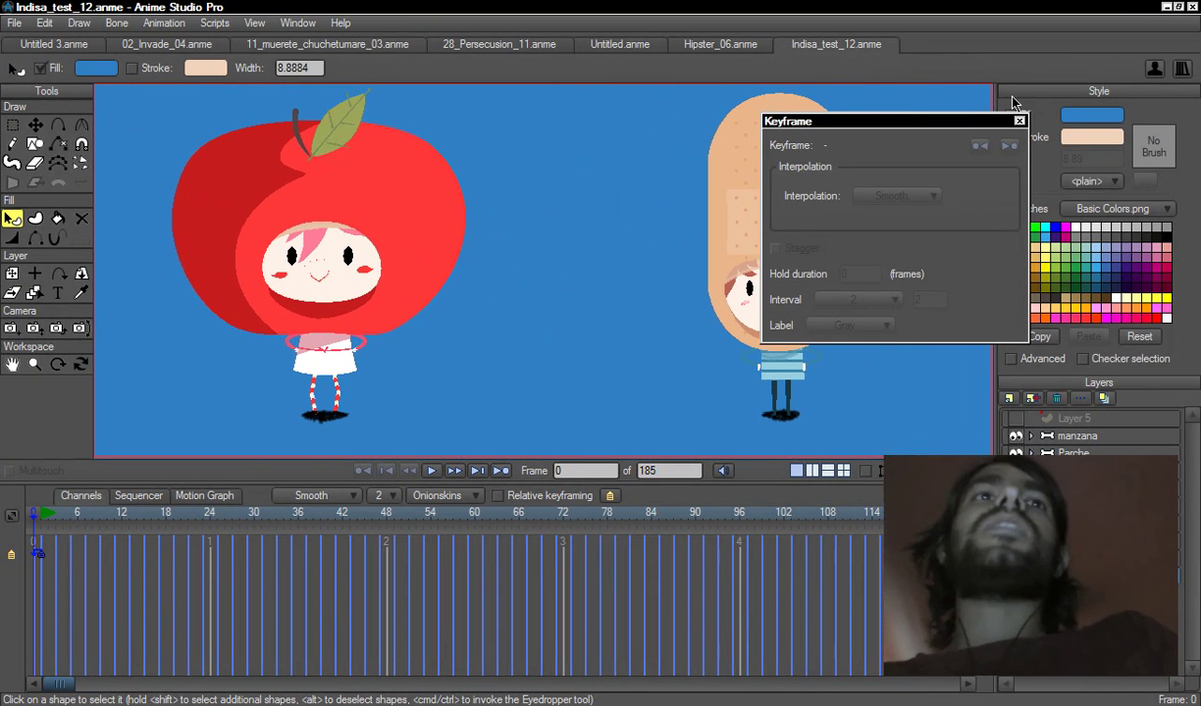
drag(1048, 127, 1123, 107)
scroll(680, 341, down, 3)
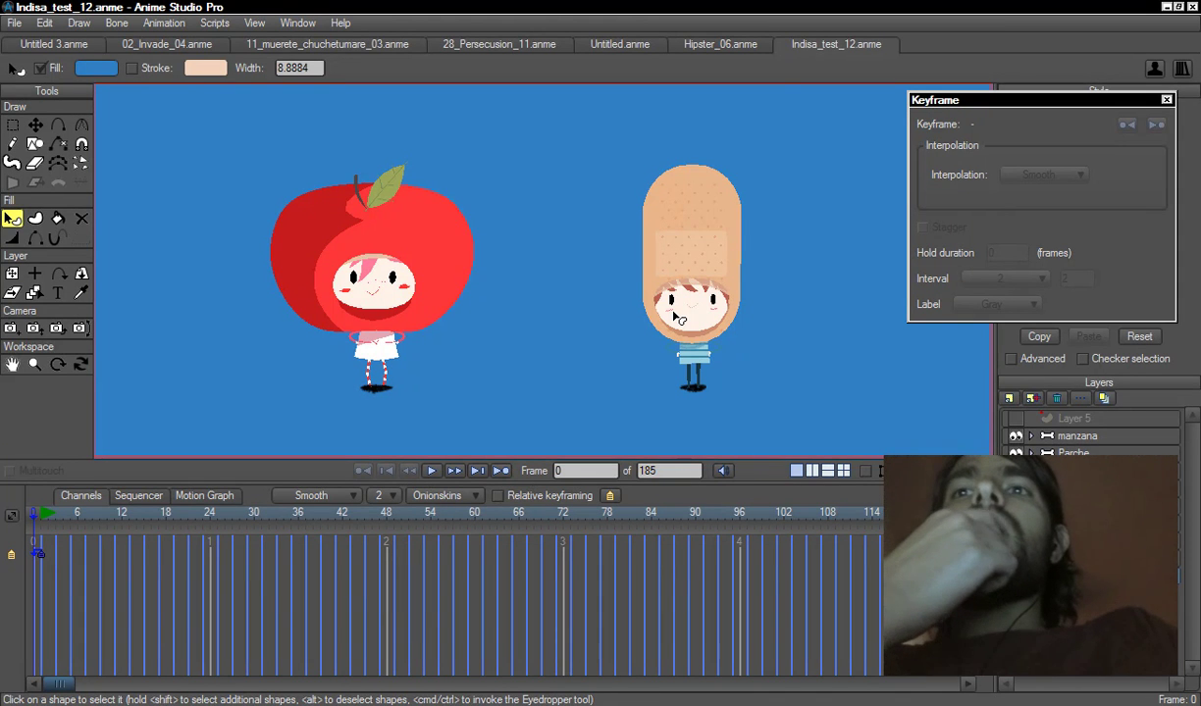
scroll(758, 339, down, 1)
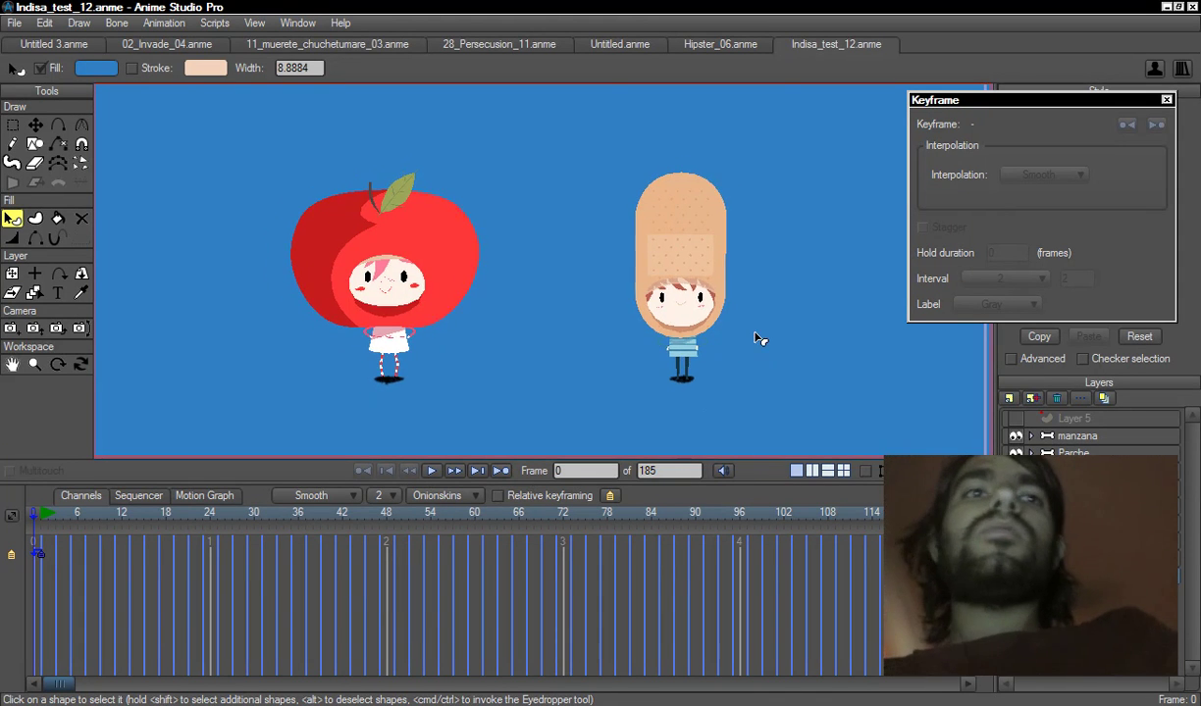
- Select the Parche layer to show its bone keyframes and play the apple and bandage animation
click(1074, 453)
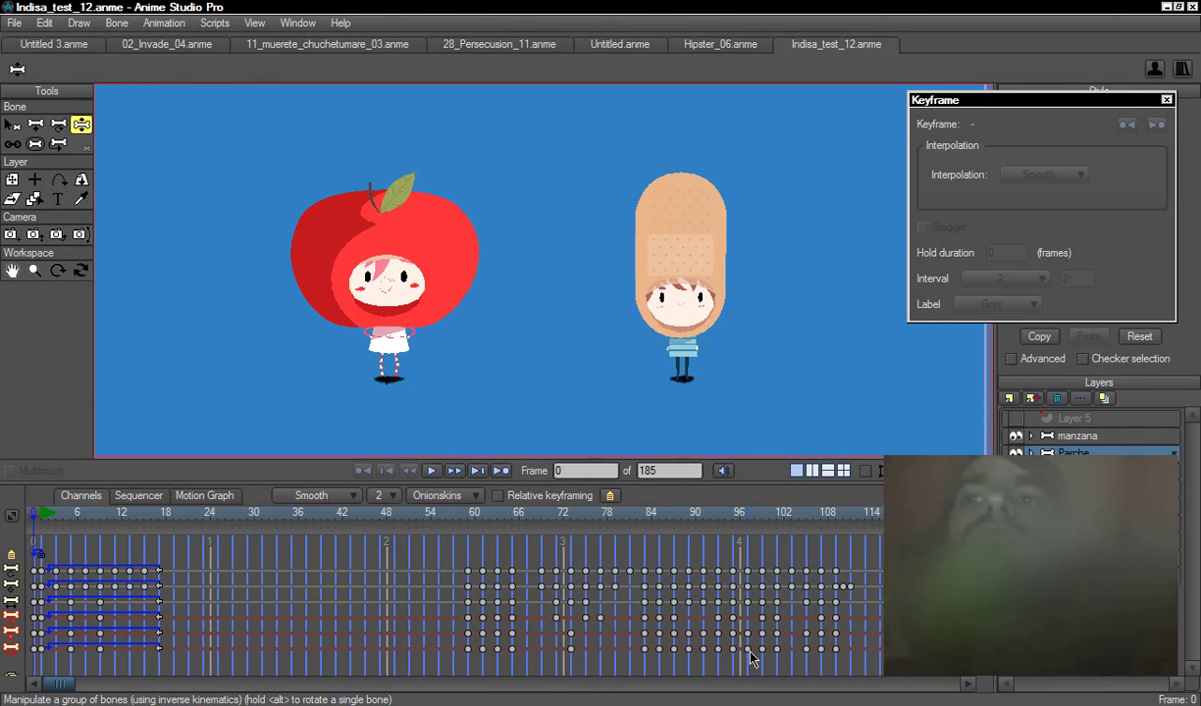
scroll(594, 373, down, 2)
scroll(594, 376, up, 4)
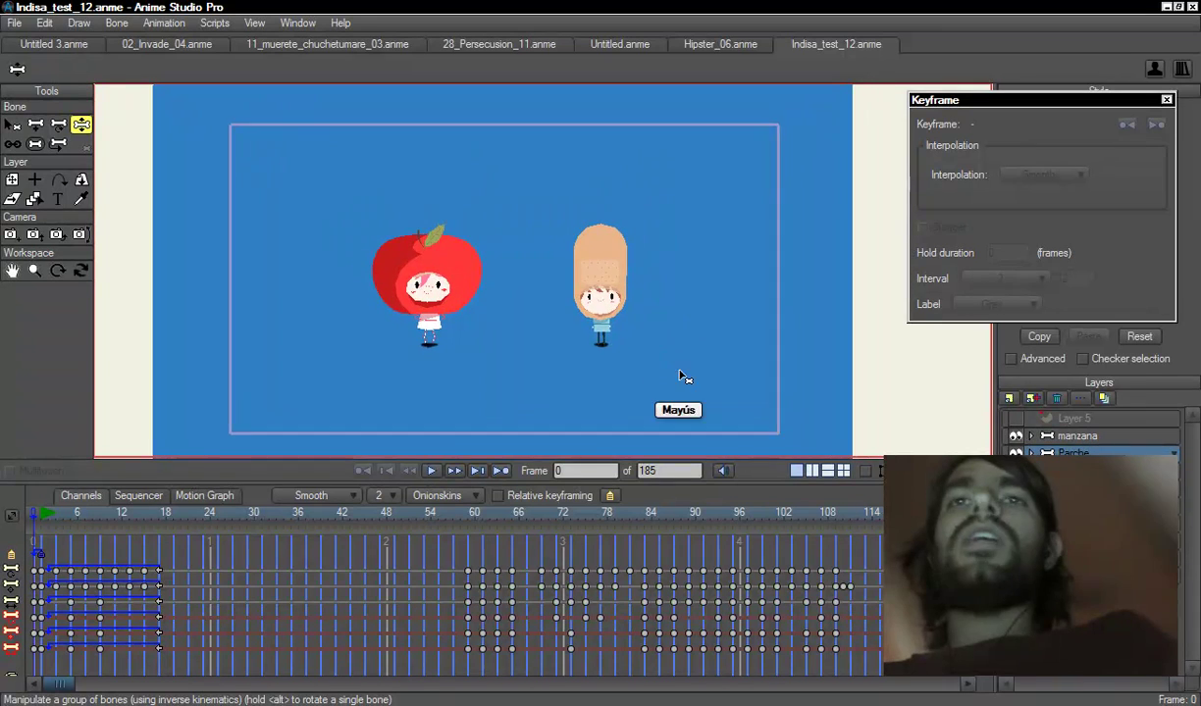
key(space)
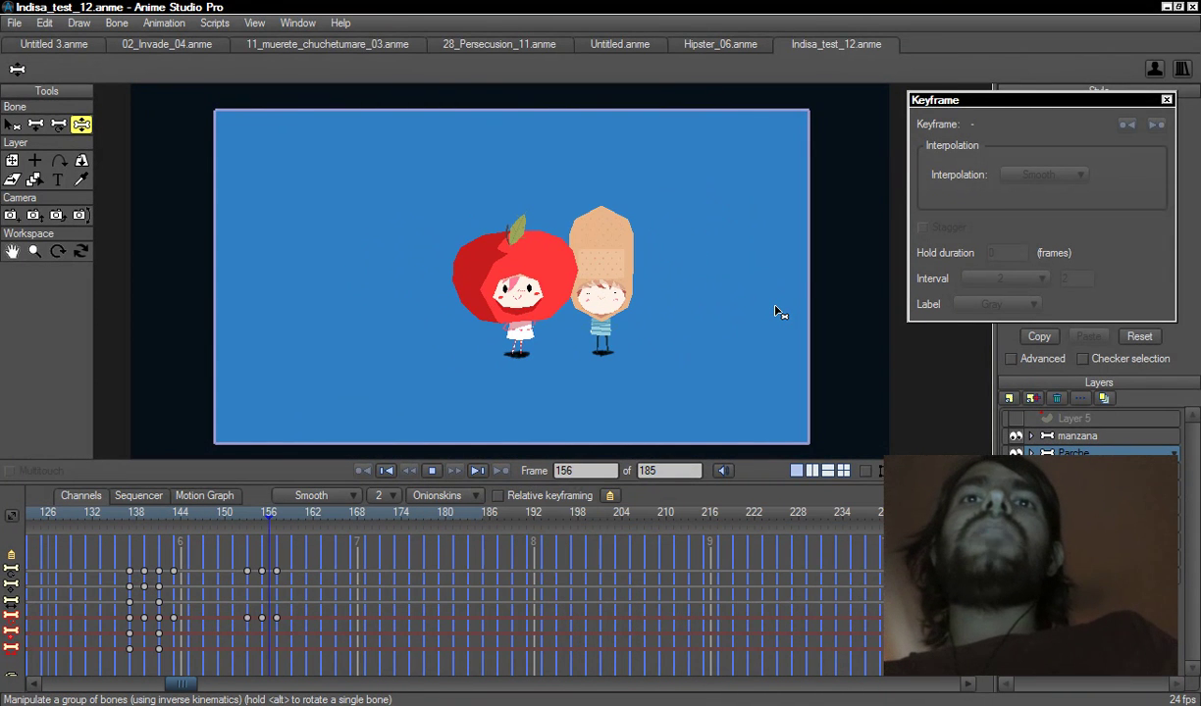
key(space)
- Set all keyframes in the Parche layer's three bone channels to interval 1 and play the animation to compare it on ones
drag(191, 684, 44, 700)
key(Return)
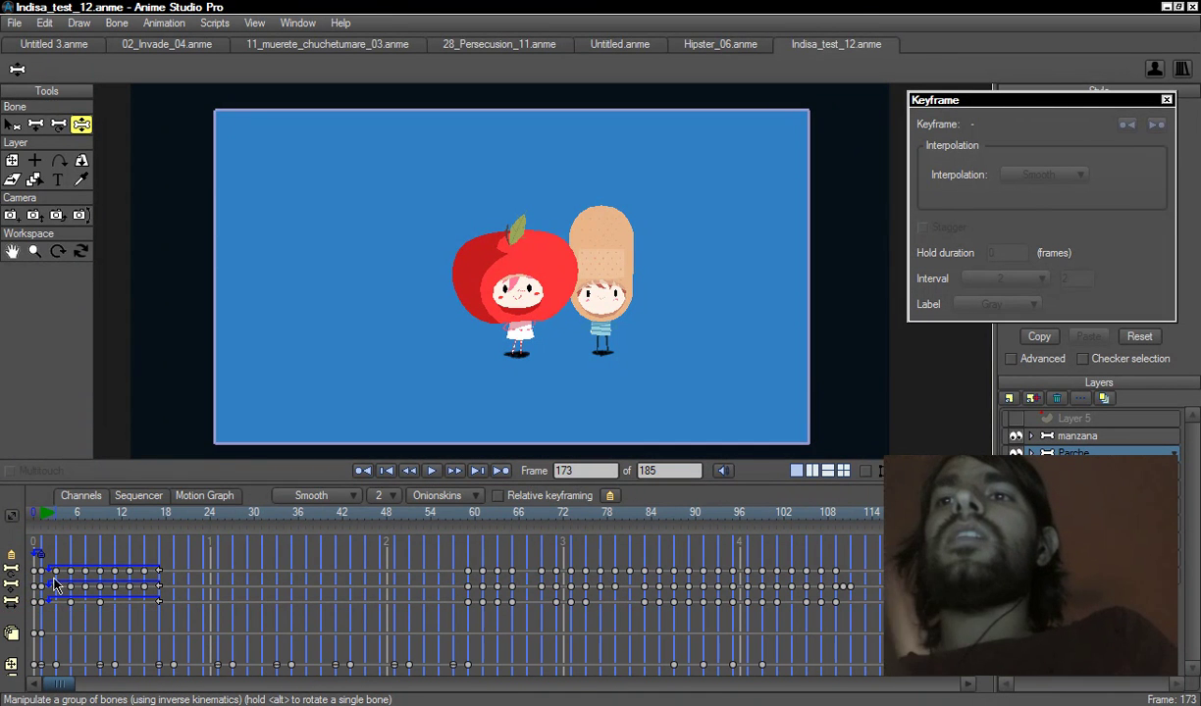
click(13, 573)
click(12, 601)
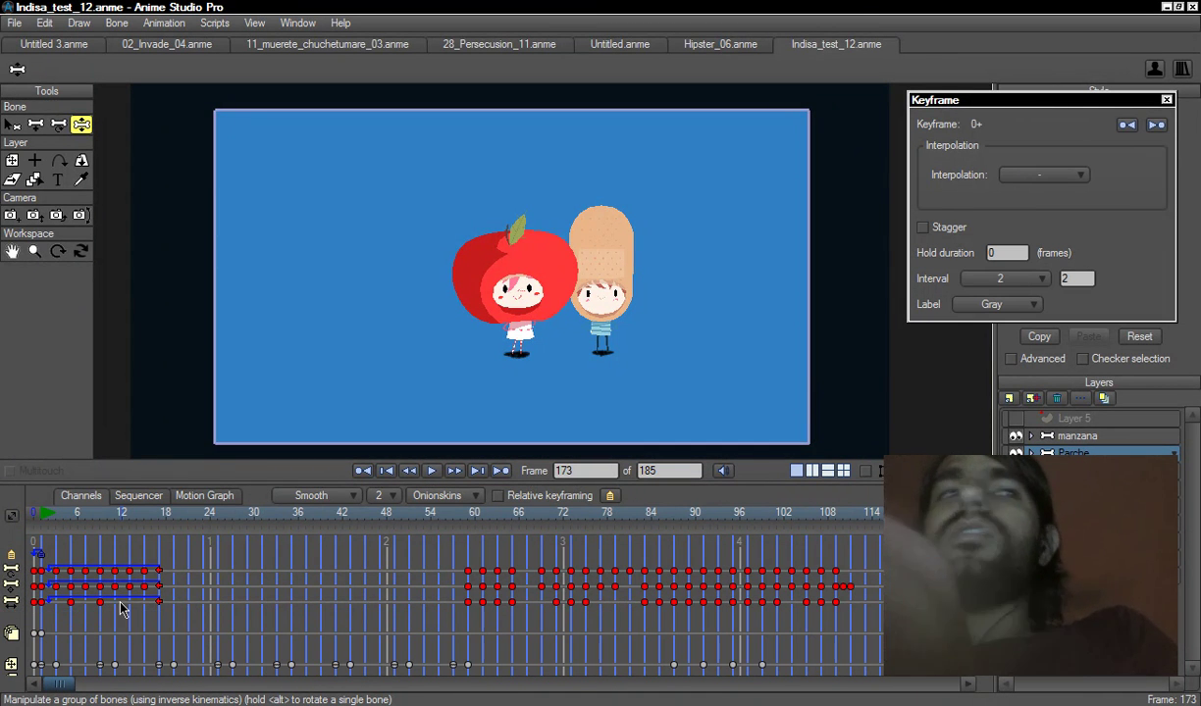
click(1001, 283)
click(1035, 297)
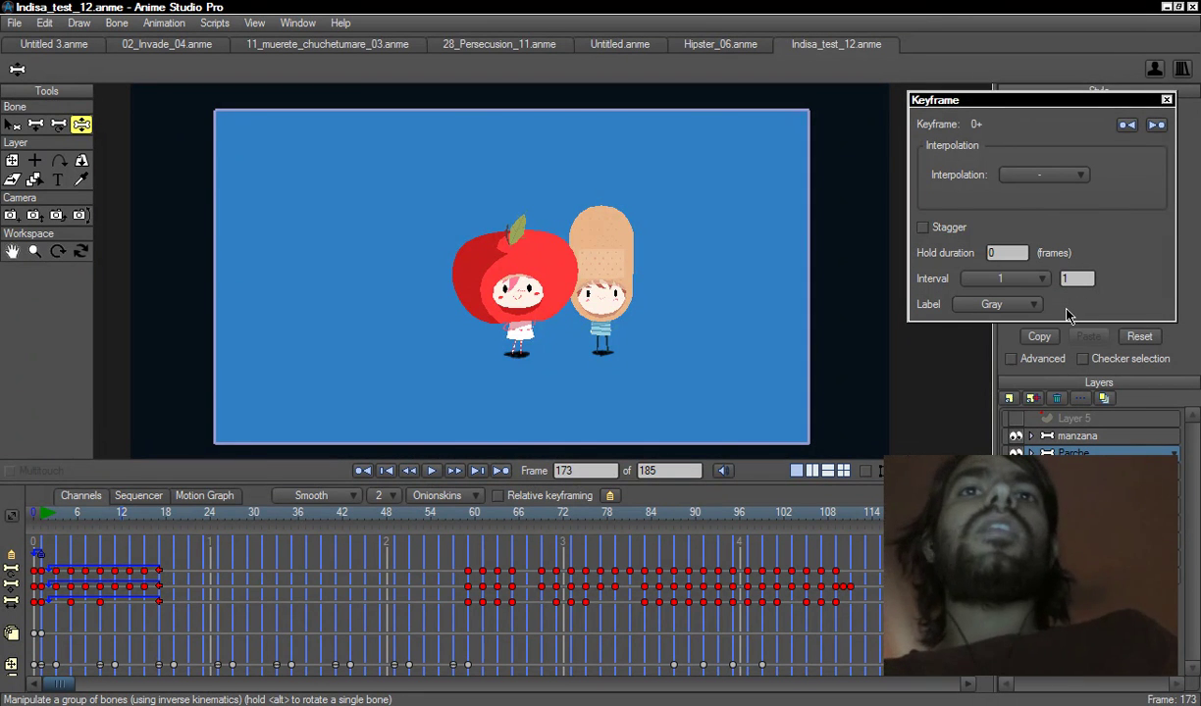
key(space)
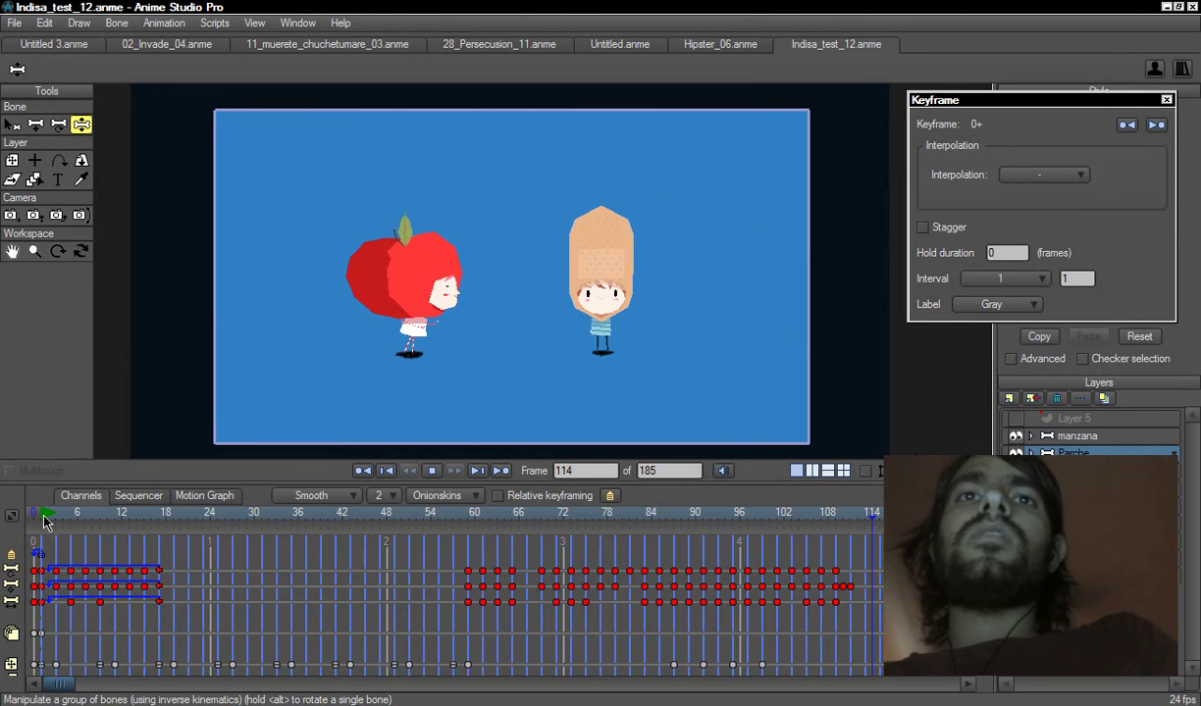
key(space)
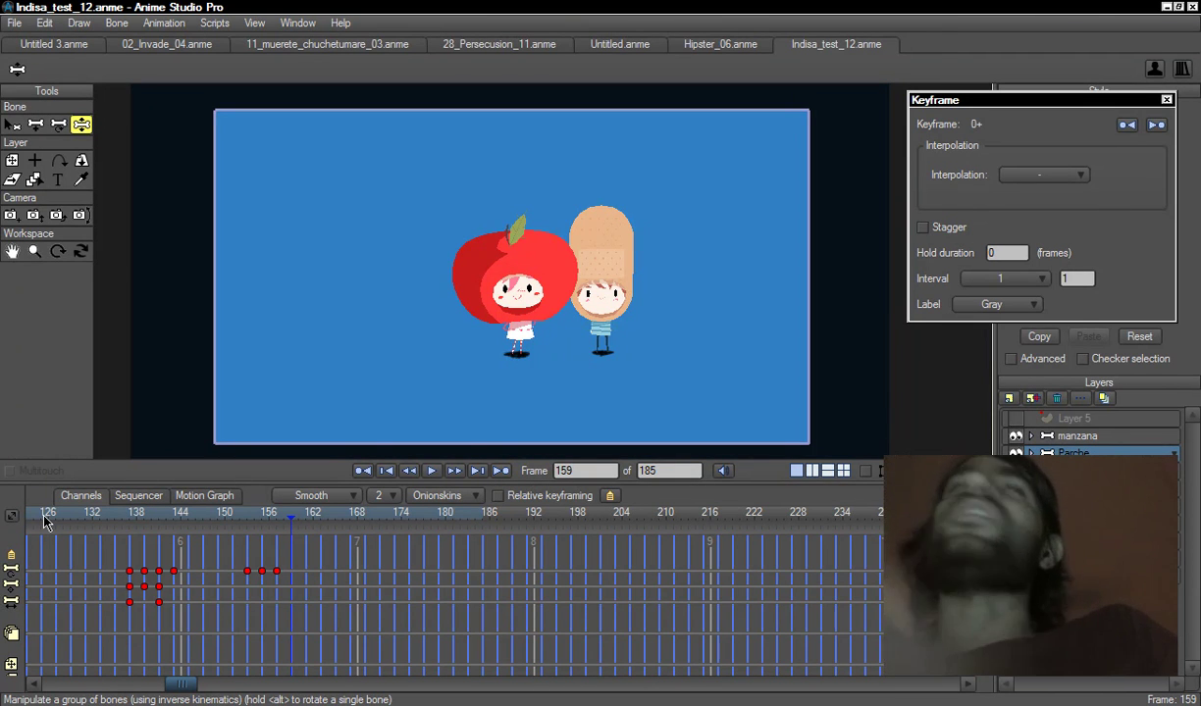
- Set the selected Parche bone keyframes back to interval 2 and deselect them
click(1020, 280)
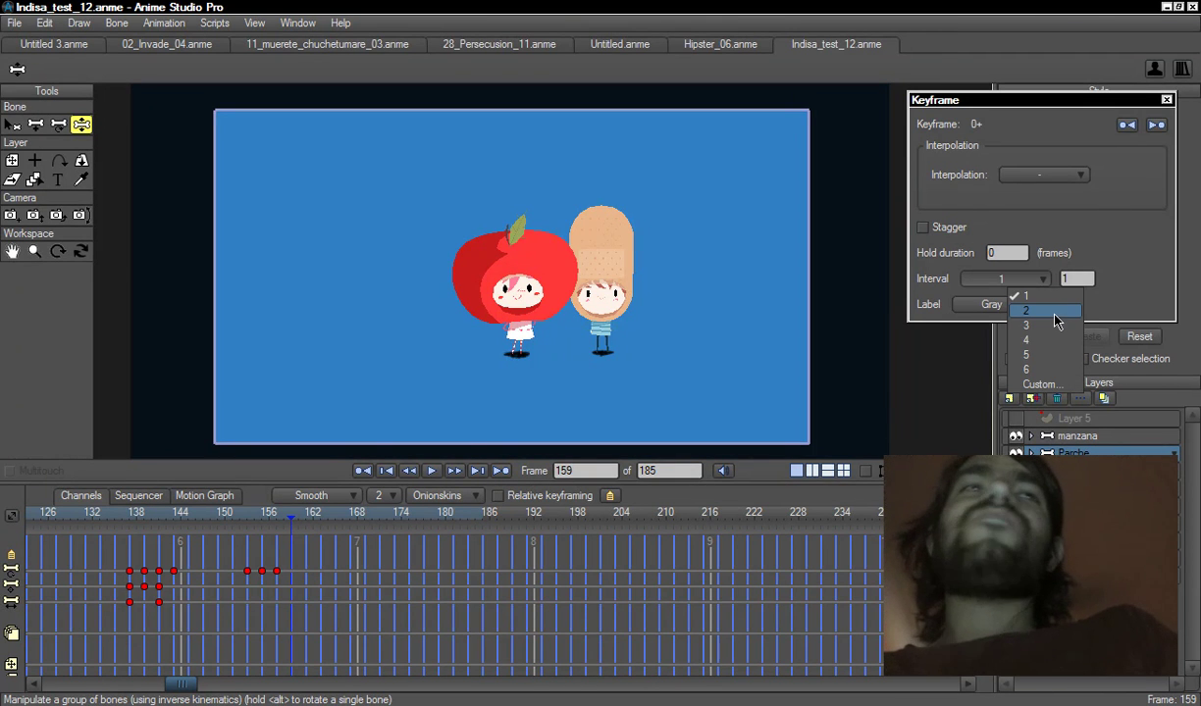
click(1026, 310)
click(858, 607)
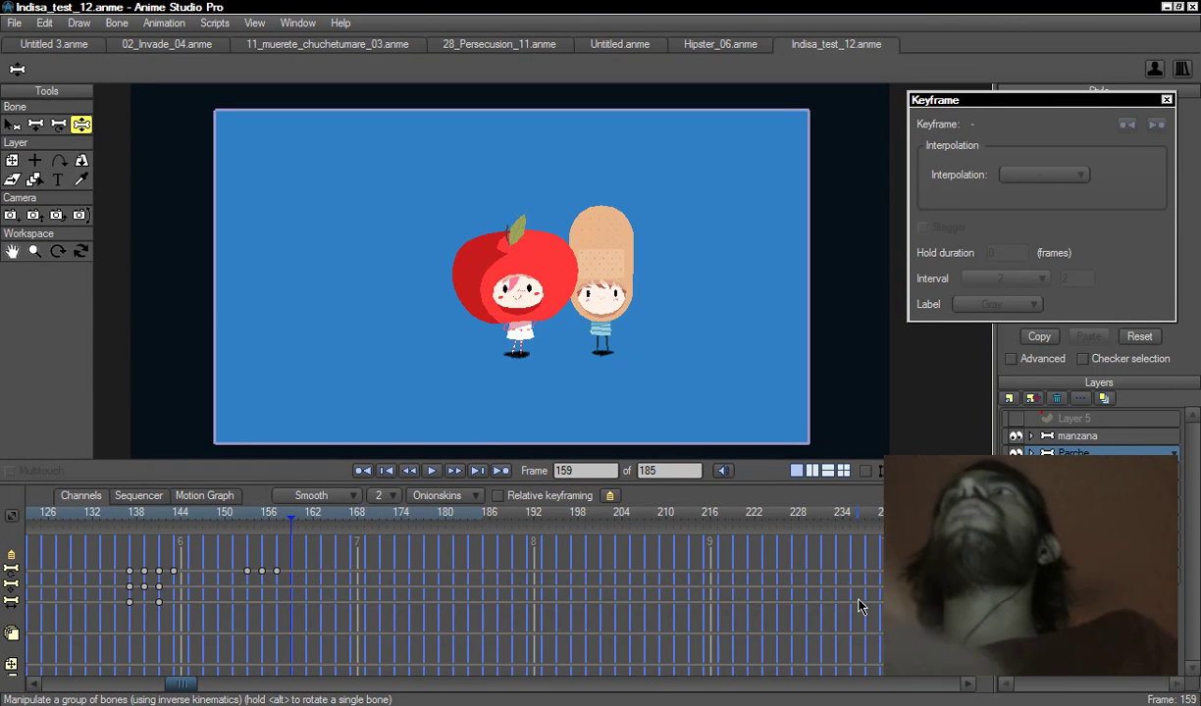
- Play the apple and bandage animation on twos, open the display quality options, and replay the animation up to frame 120
key(space)
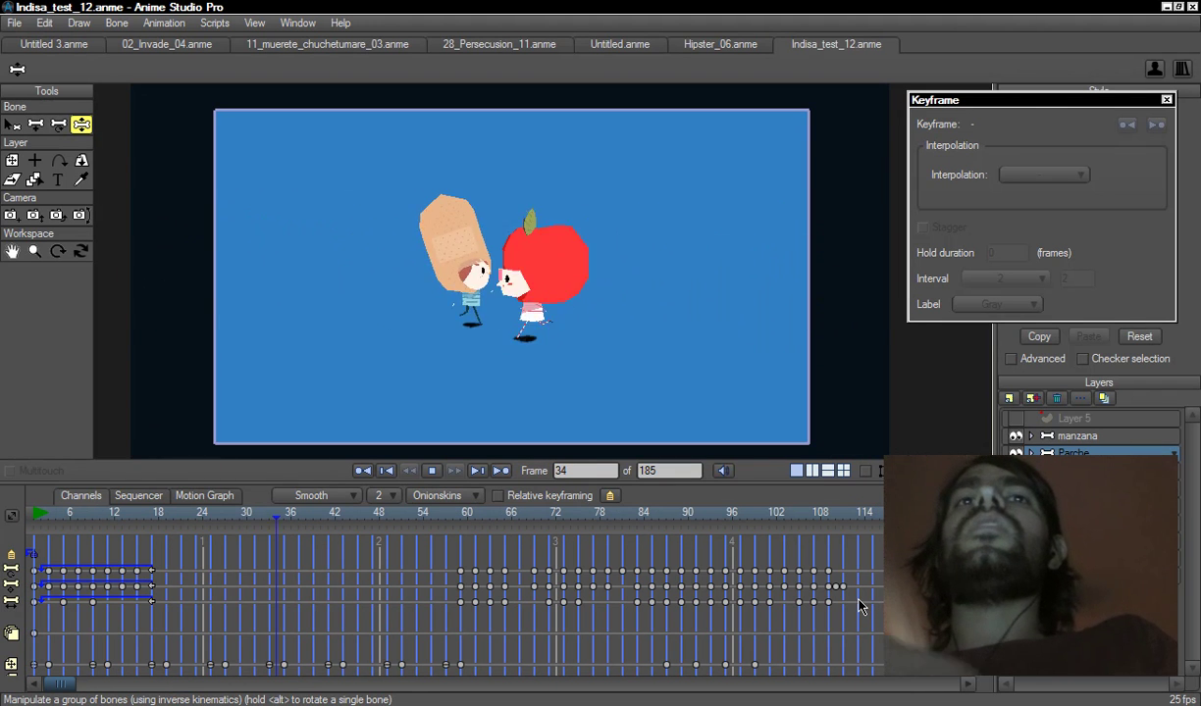
key(space)
click(922, 471)
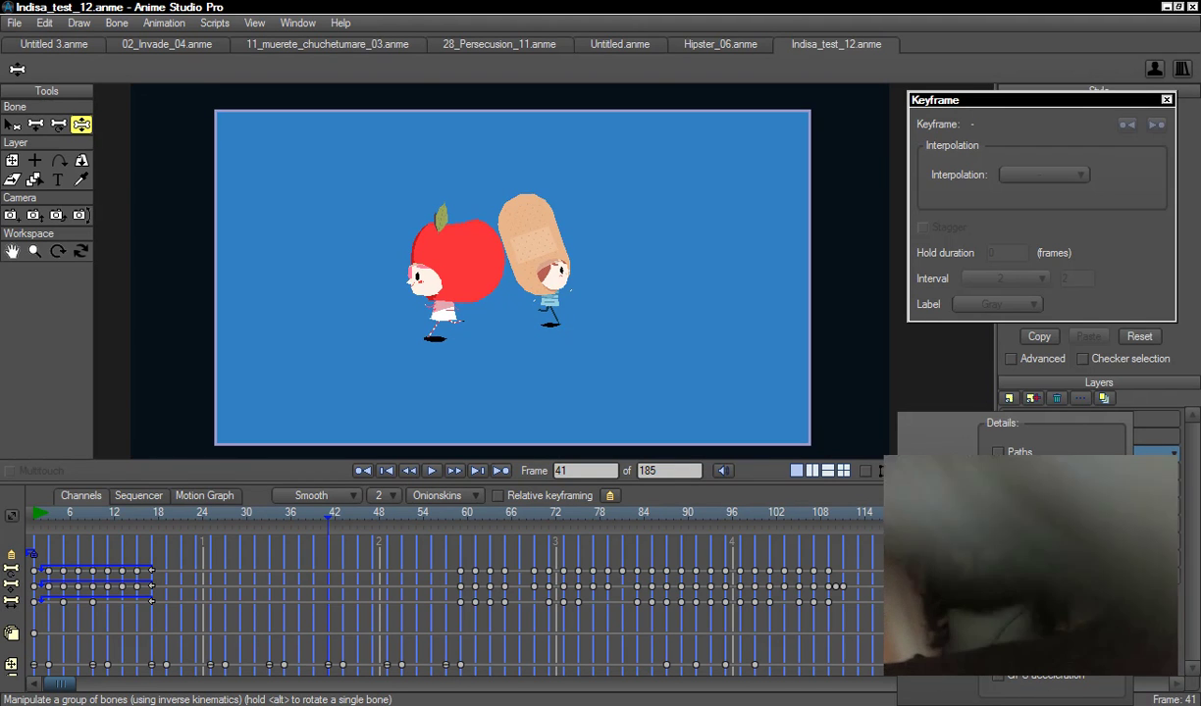
click(39, 523)
key(space)
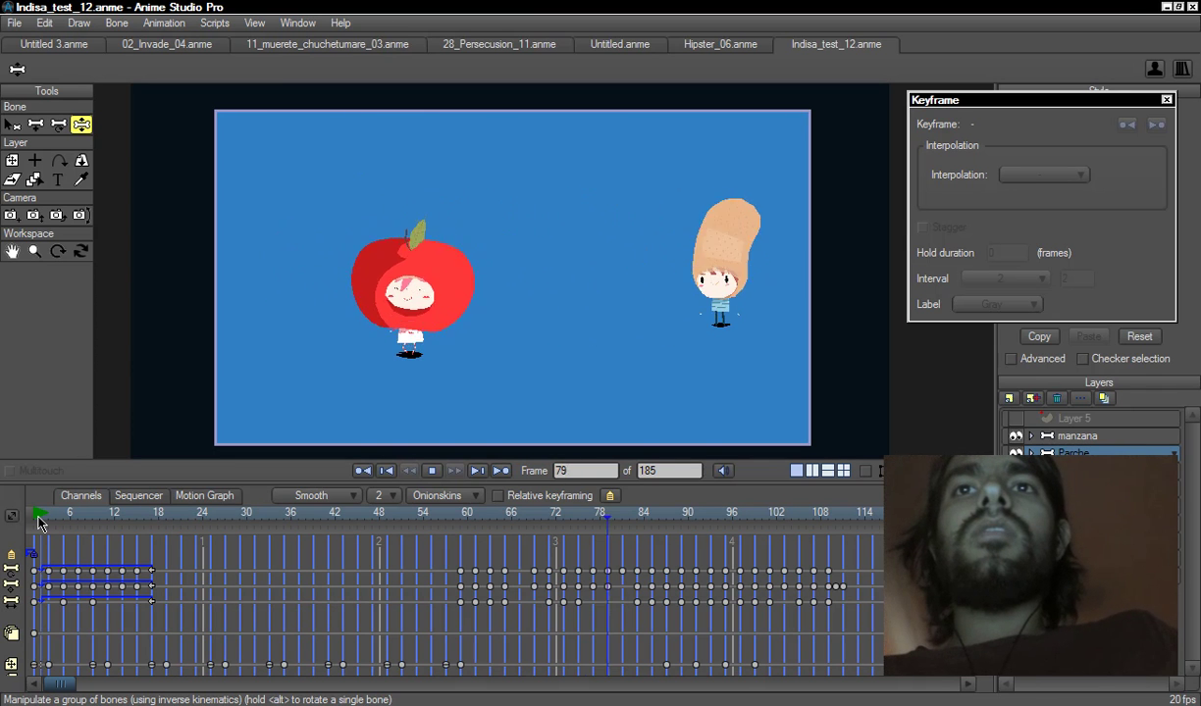
key(space)
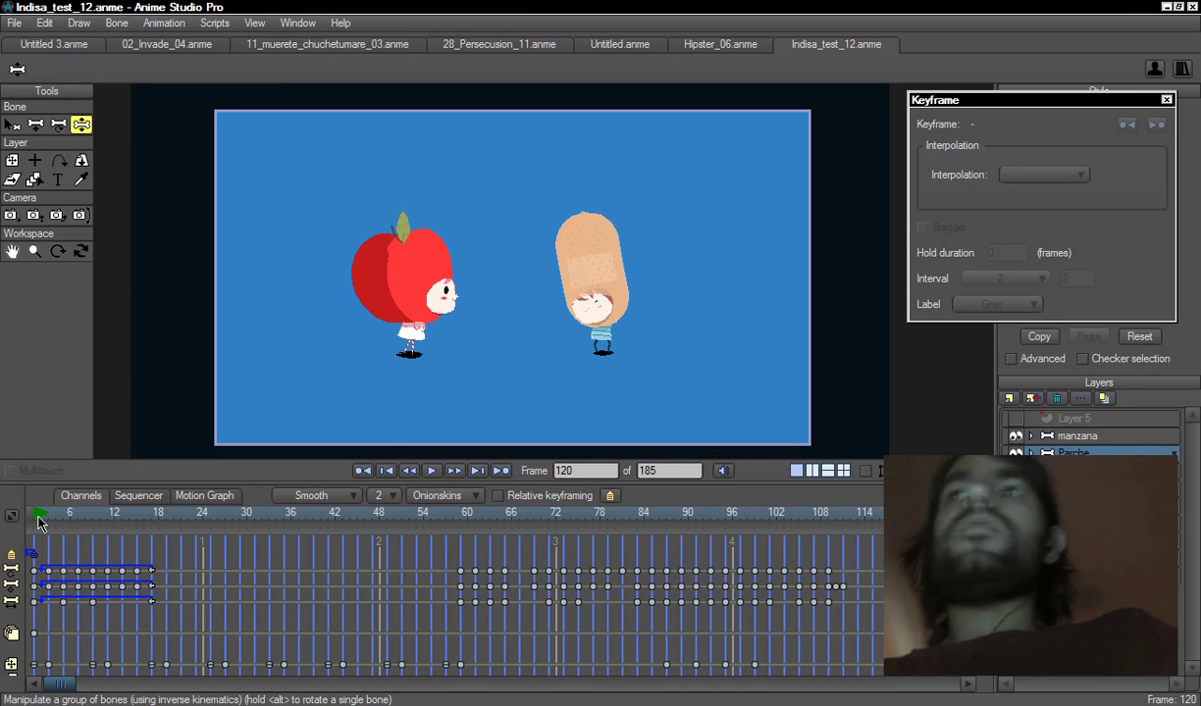
- Switch to the render folder, watch Indisa_test.mp4 in VLC, close the player and return to Anime Studio Pro
key(alt+Tab)
double_click(747, 211)
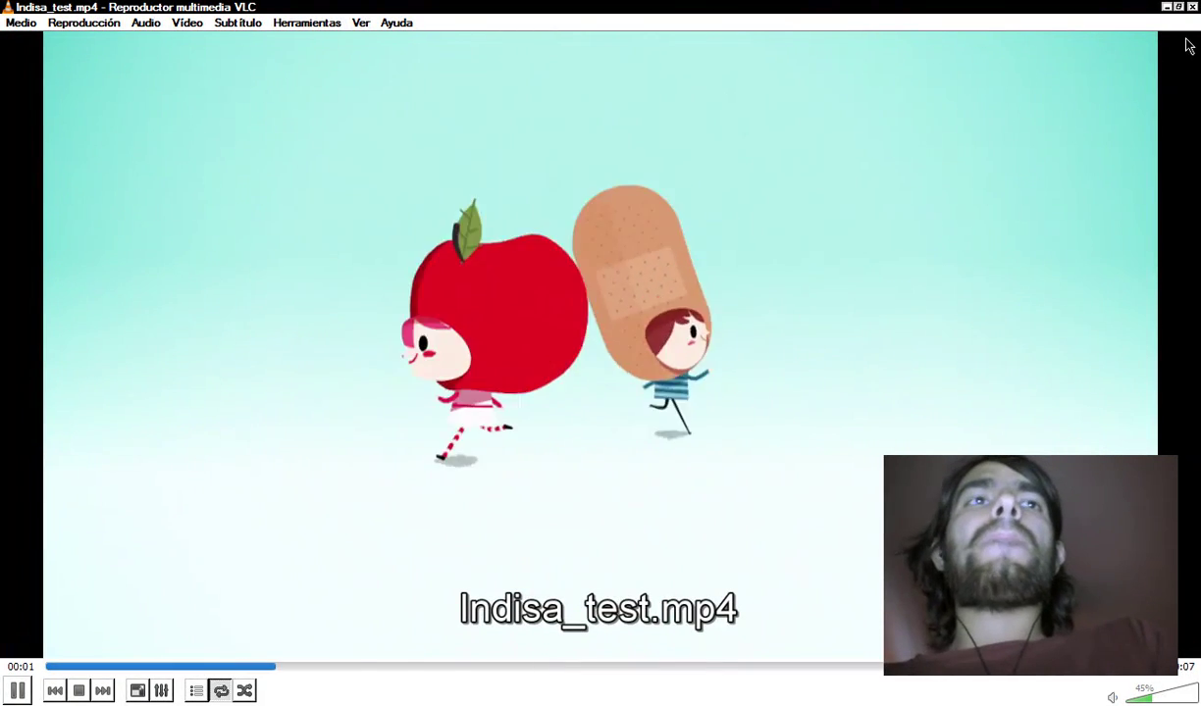
click(1191, 7)
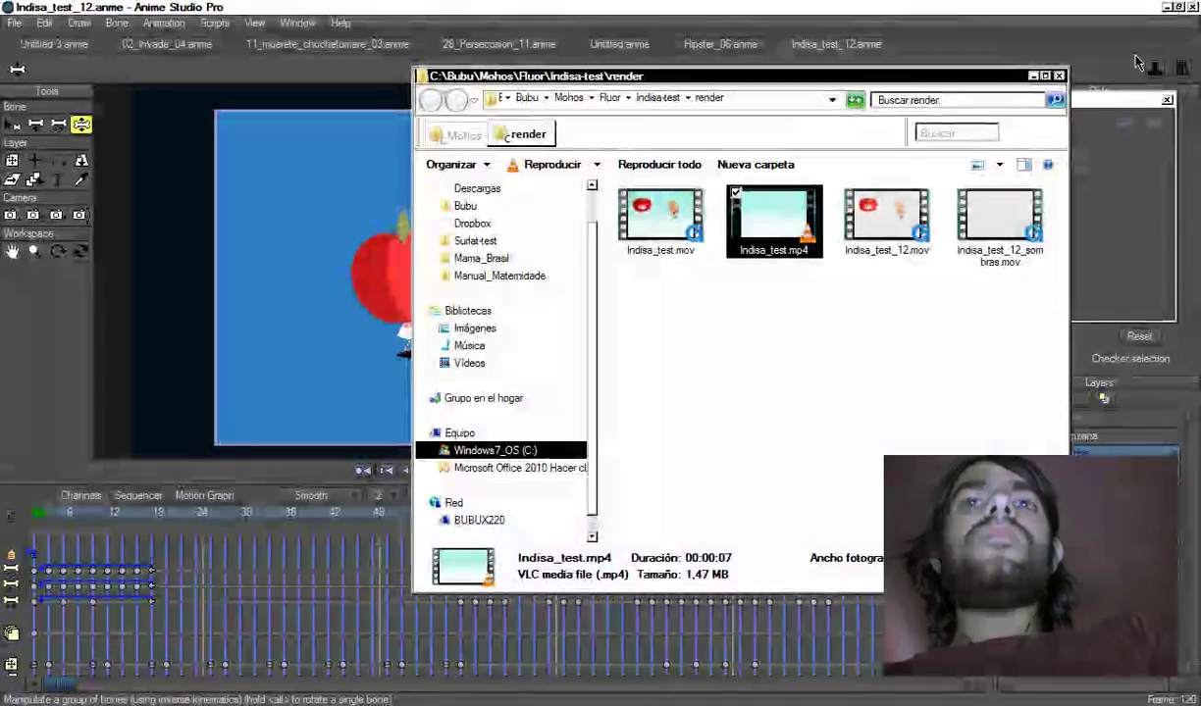
click(1069, 37)
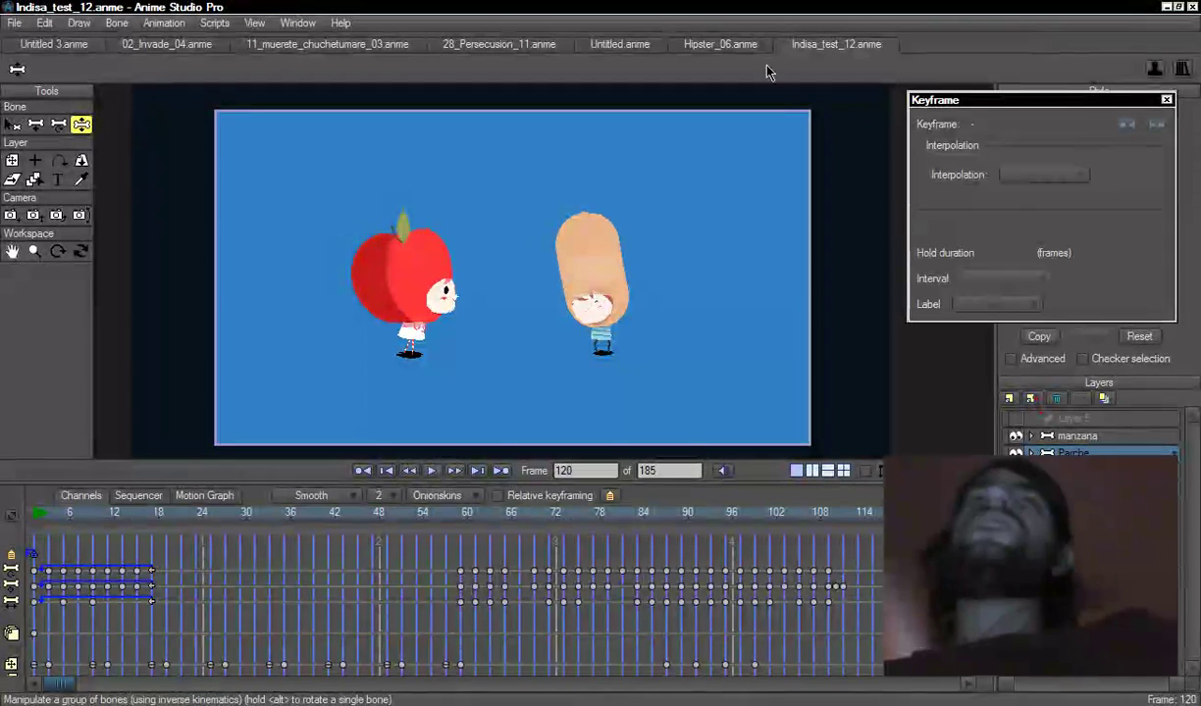
- Switch back to the 02_Invade_04.anme document
click(73, 49)
click(167, 45)
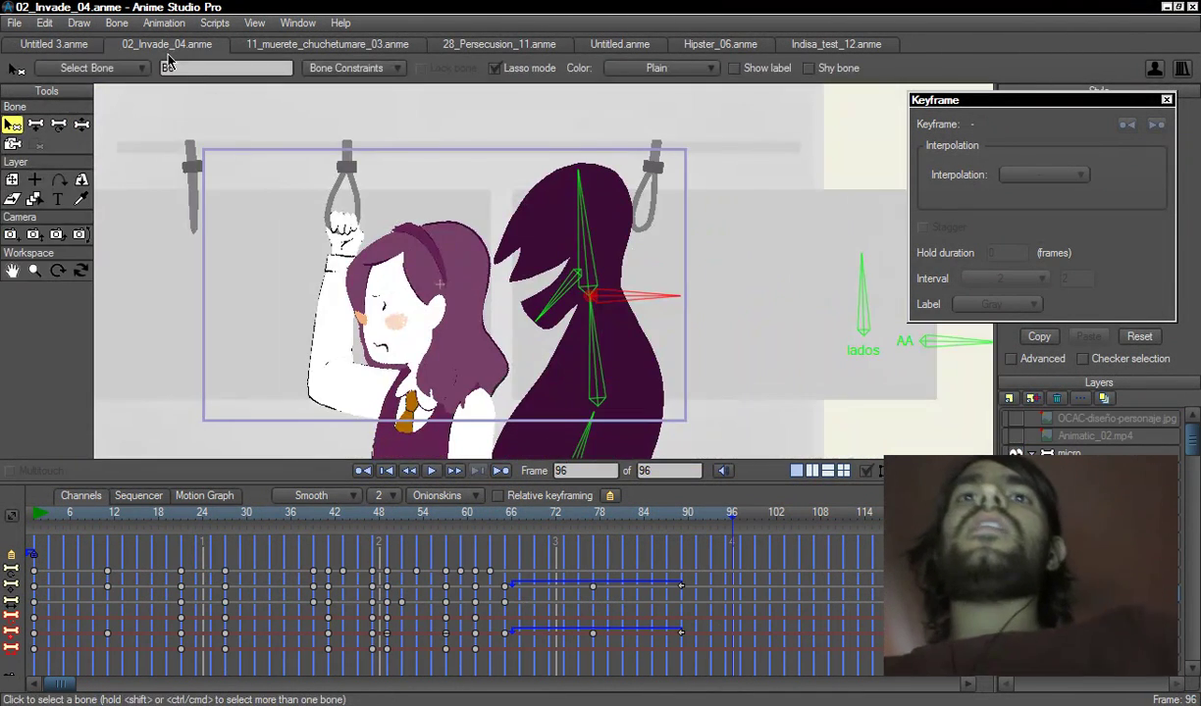